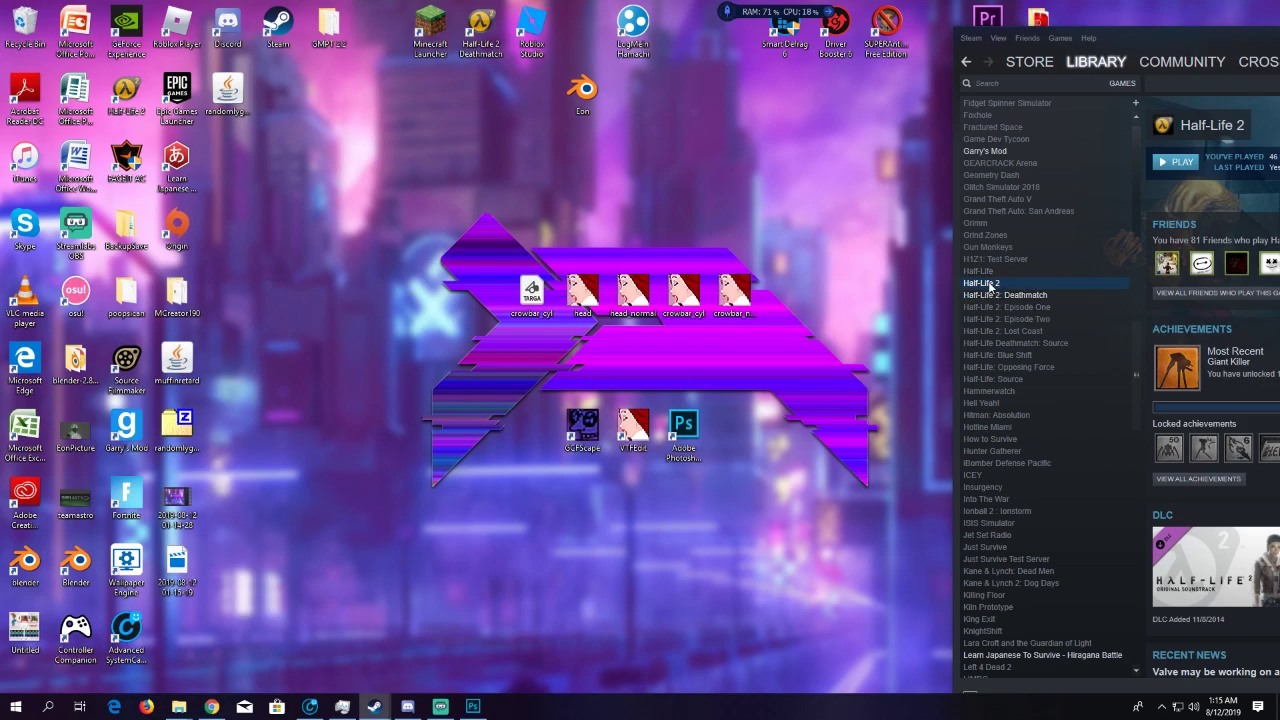
Search the Steam library for 'counter', open Counter-Strike: Global Offensive, then clear the search
scroll(994, 290, up, 2)
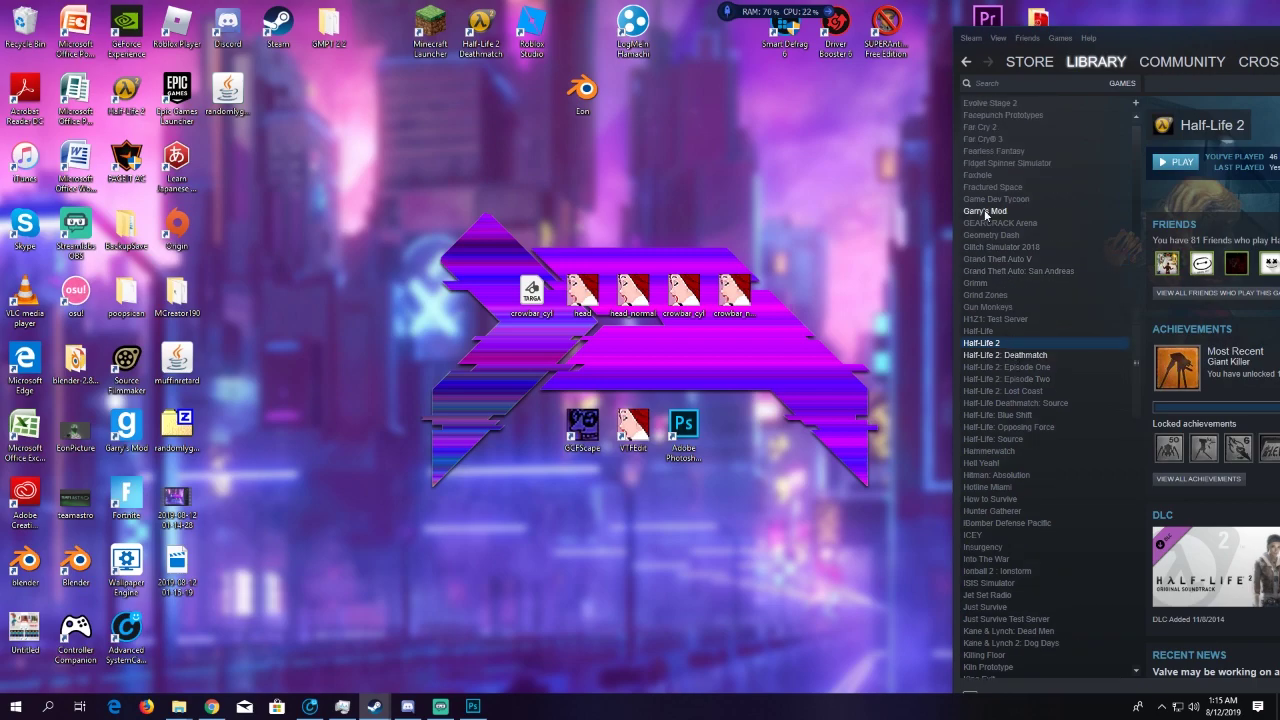
click(1035, 84)
text(c)
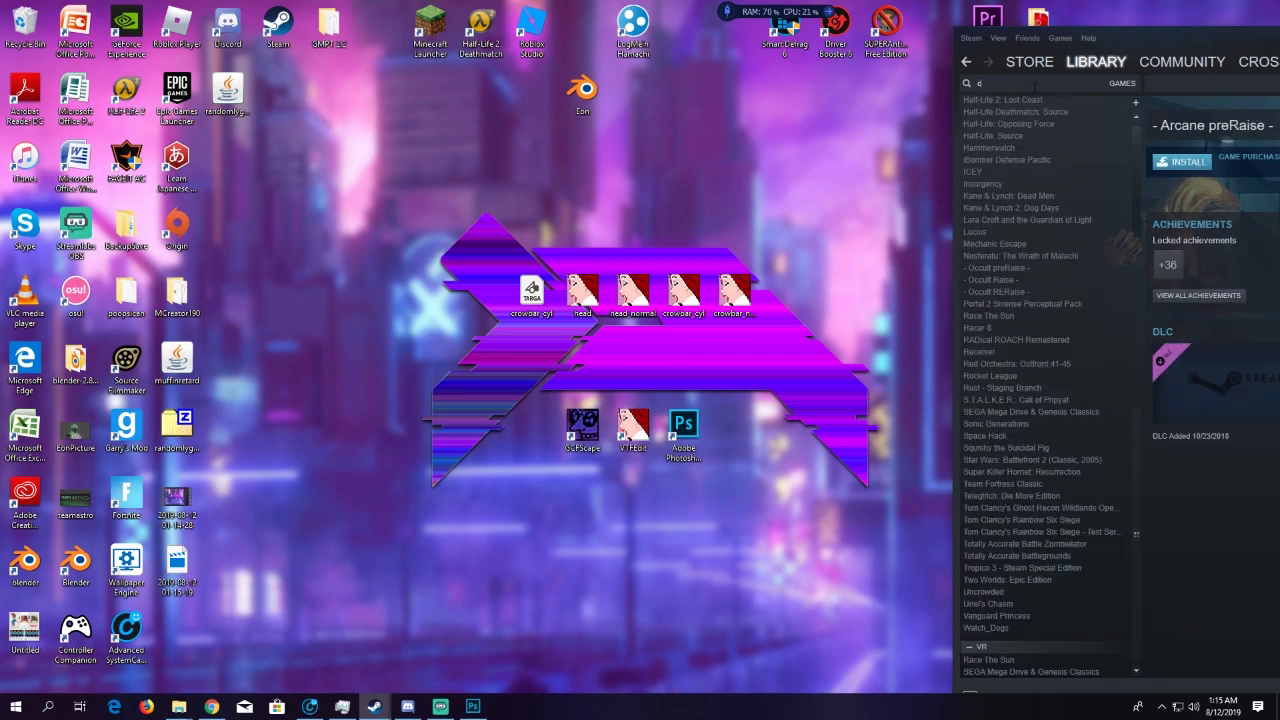
text(ounter)
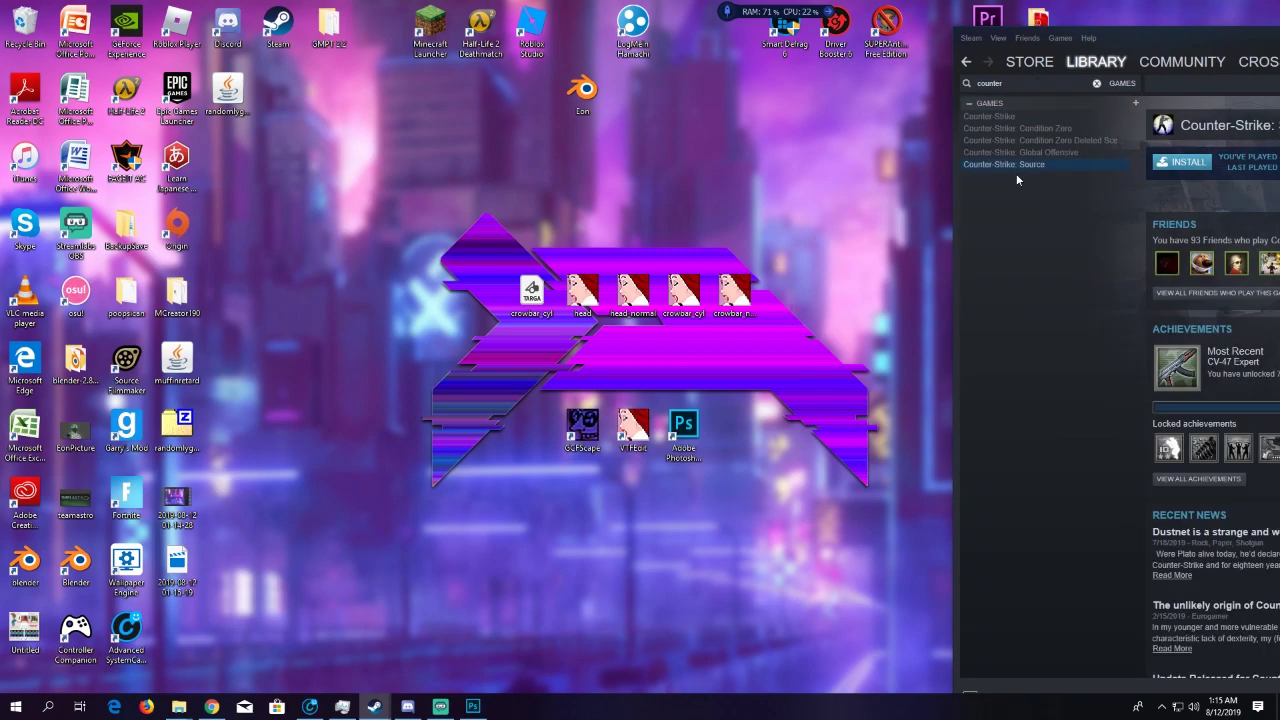
click(1040, 152)
click(1096, 83)
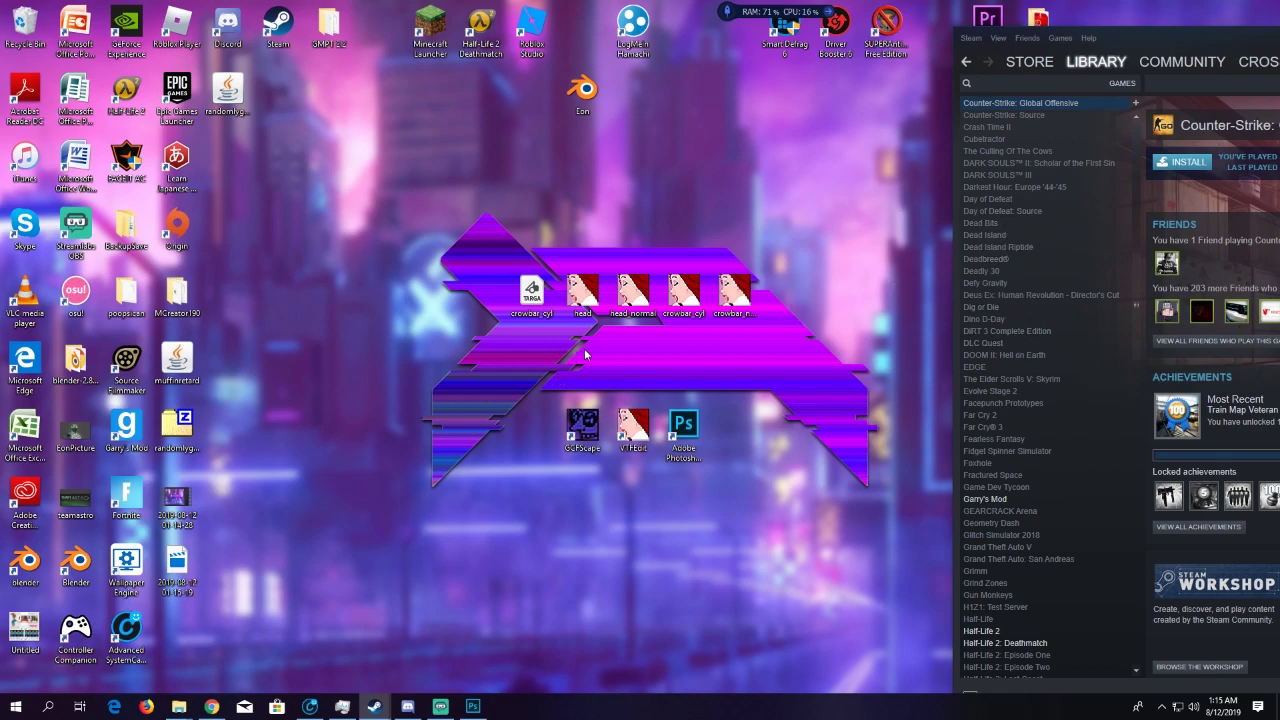
click(488, 437)
click(471, 365)
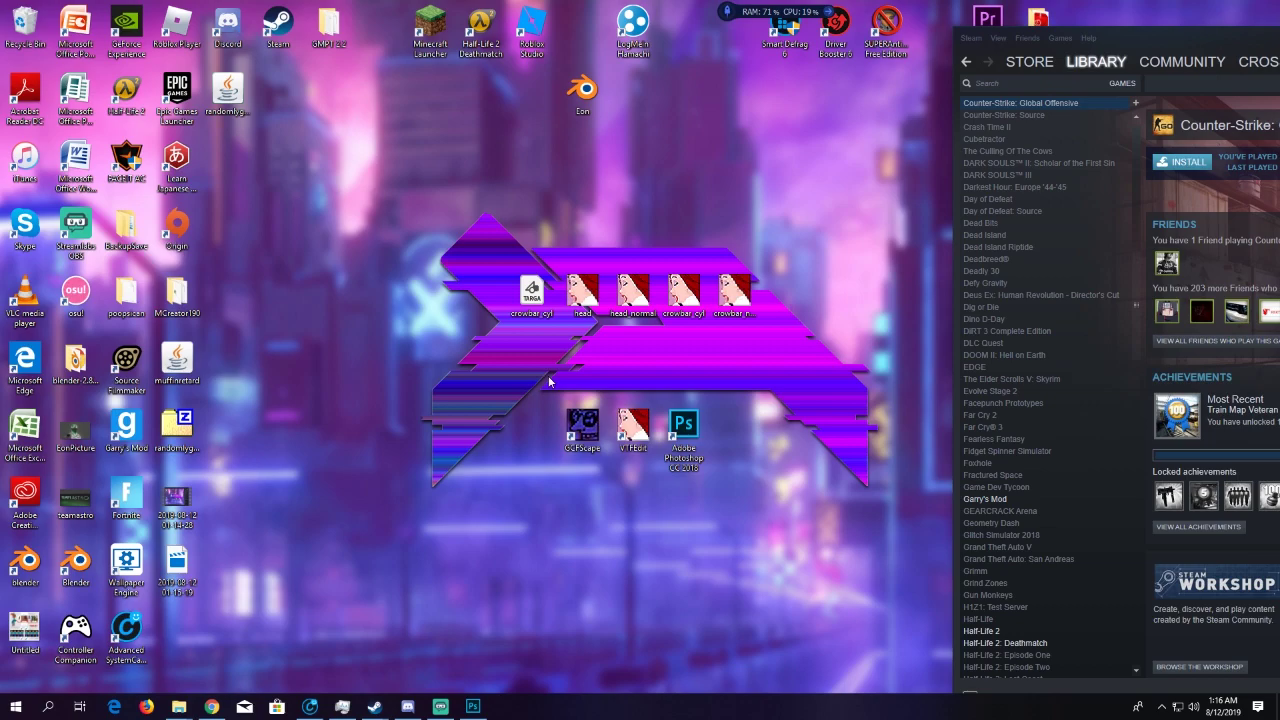
drag(549, 381, 665, 488)
click(665, 488)
Launch GCFScape, move it aside, and start opening a package file
double_click(583, 428)
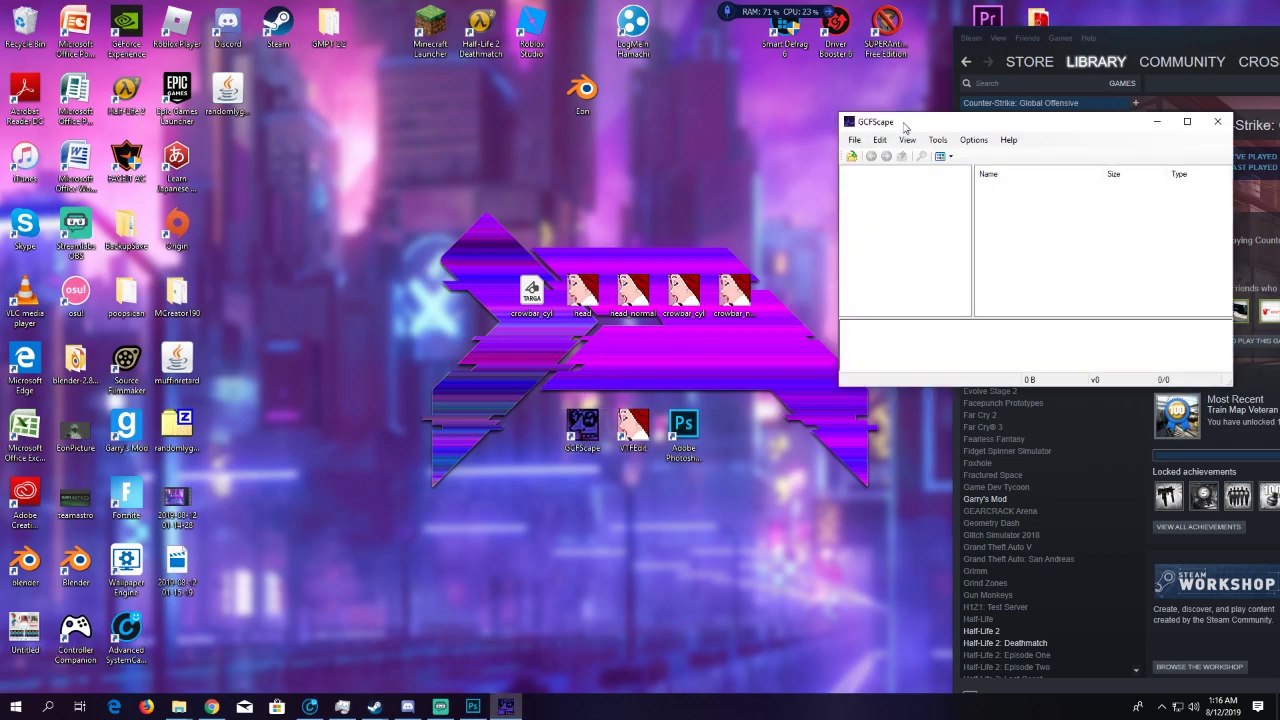
drag(904, 122, 528, 94)
click(478, 110)
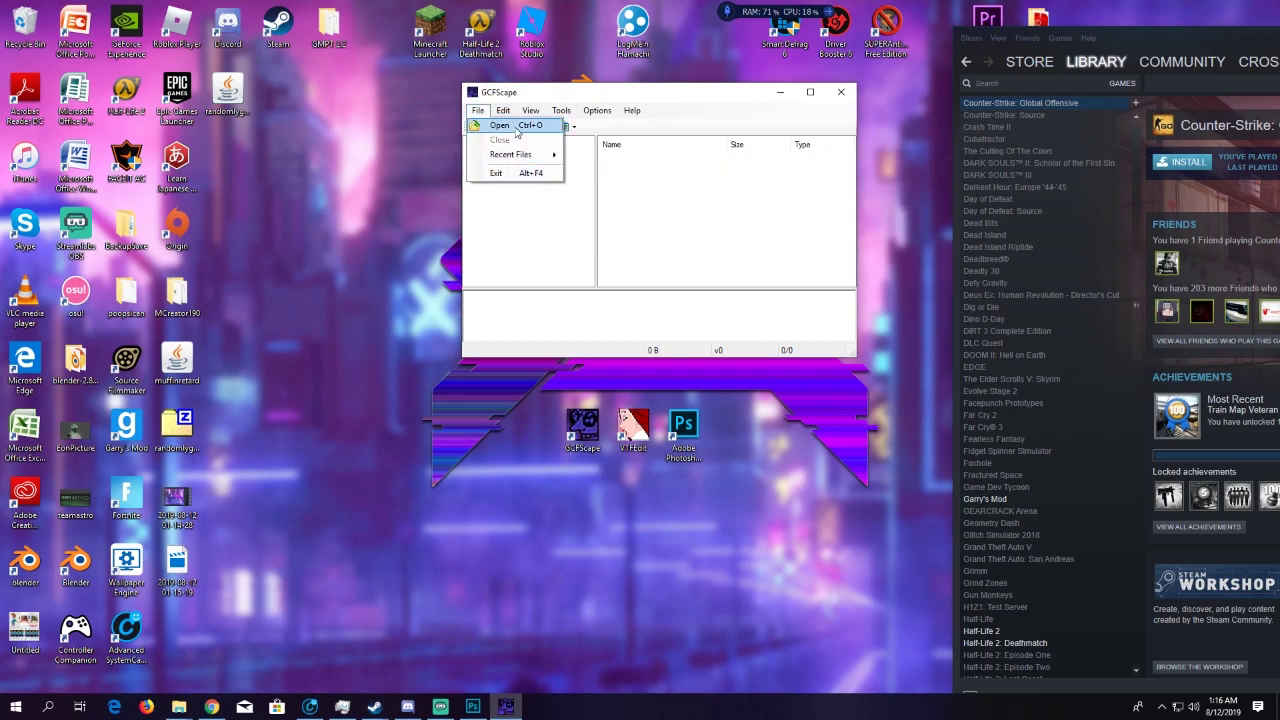
click(500, 124)
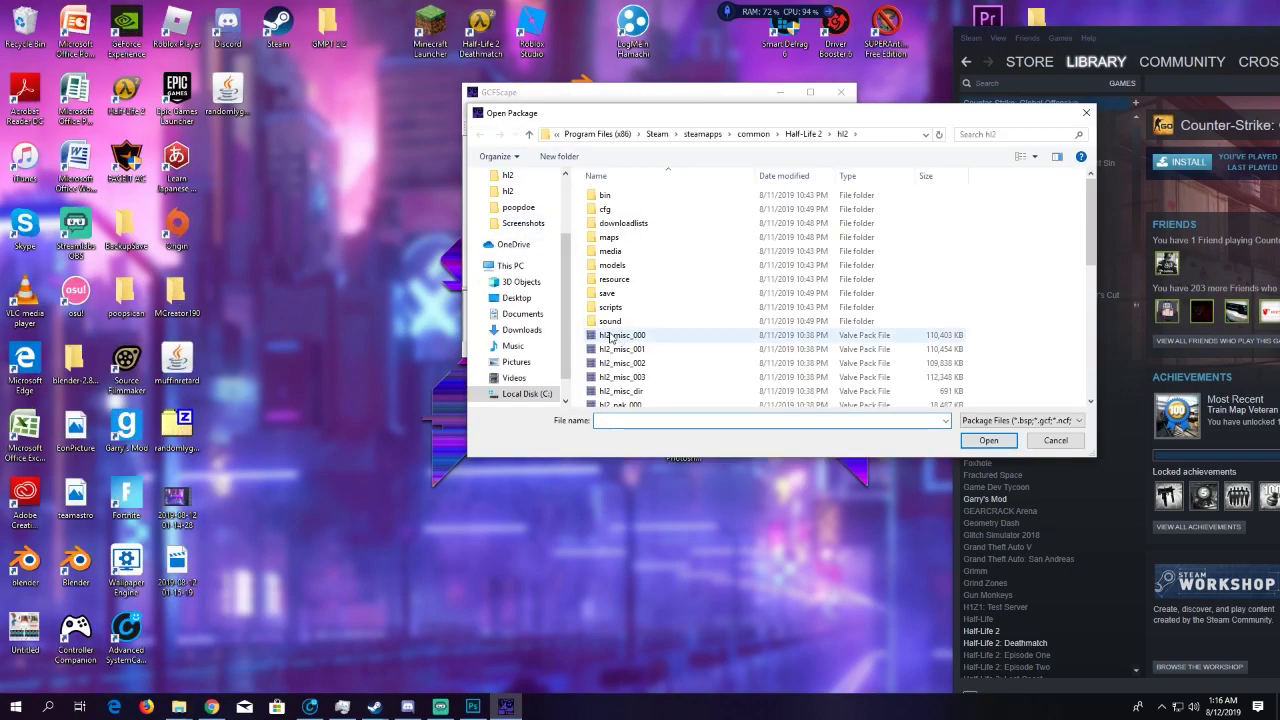
Browse from C: through Program Files (x86), Steam and steamapps into the common folder
click(527, 392)
double_click(612, 266)
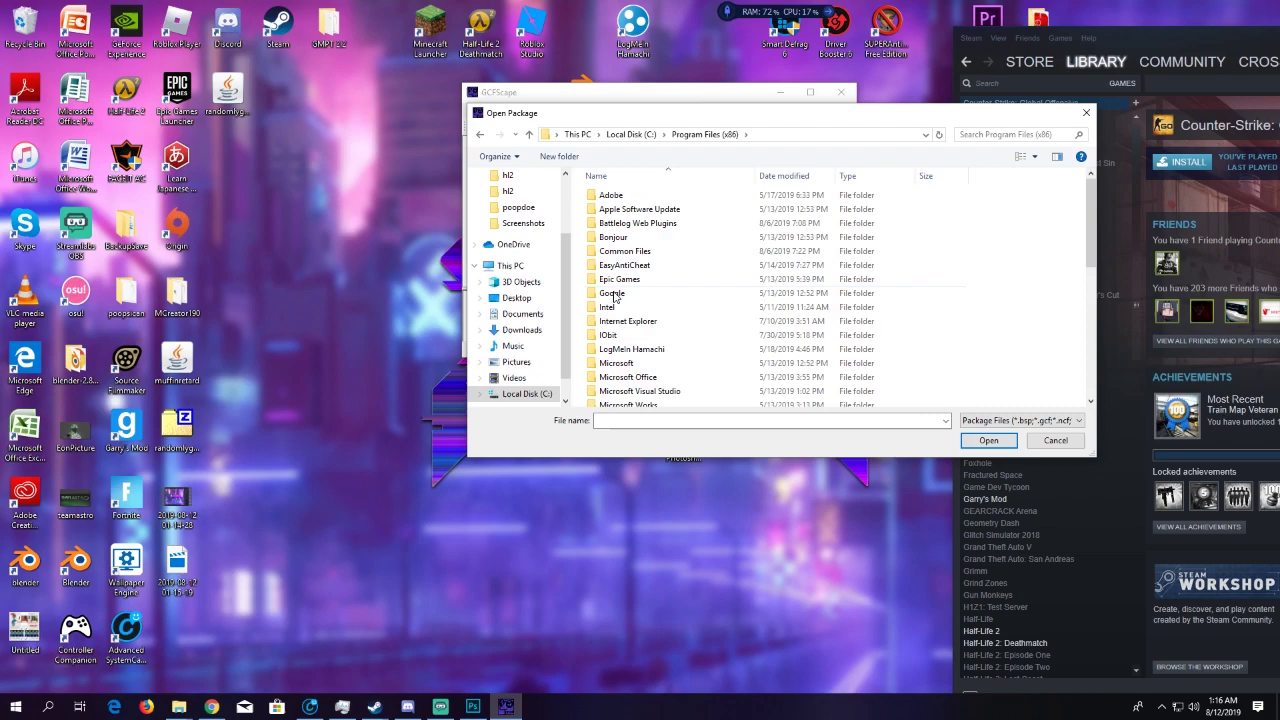
scroll(625, 320, down, 5)
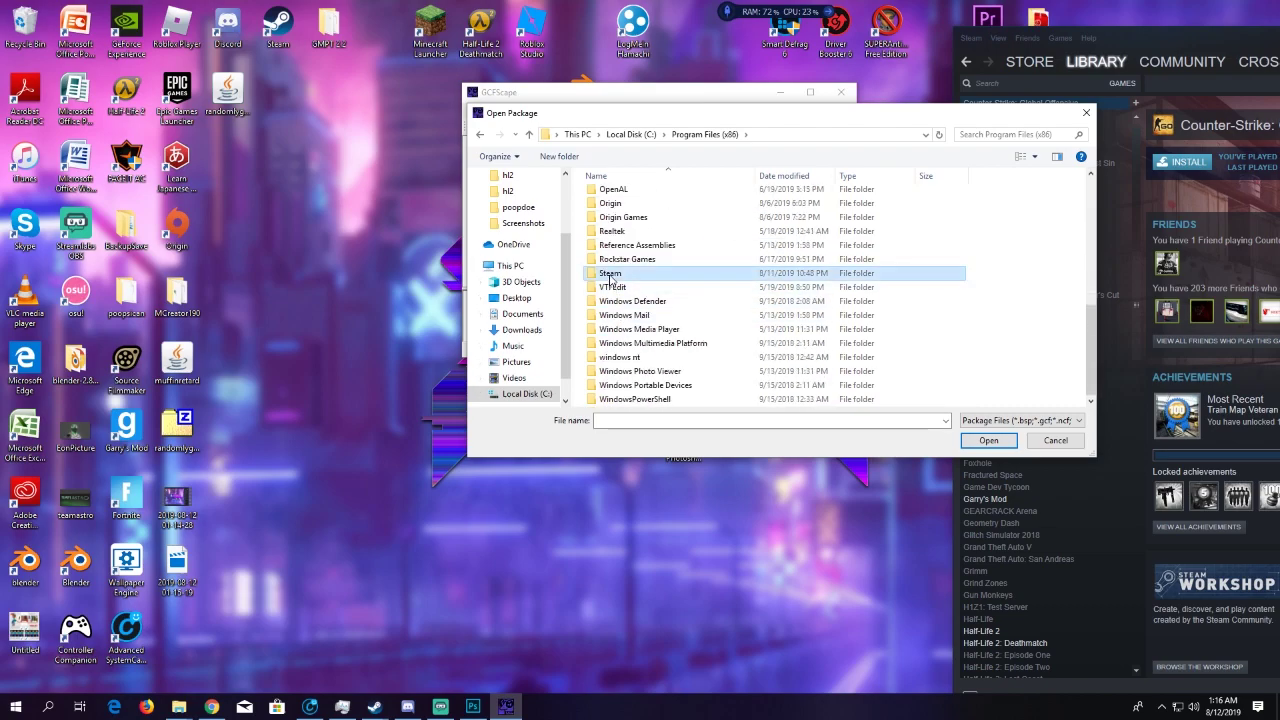
double_click(612, 275)
scroll(625, 312, down, 2)
double_click(628, 358)
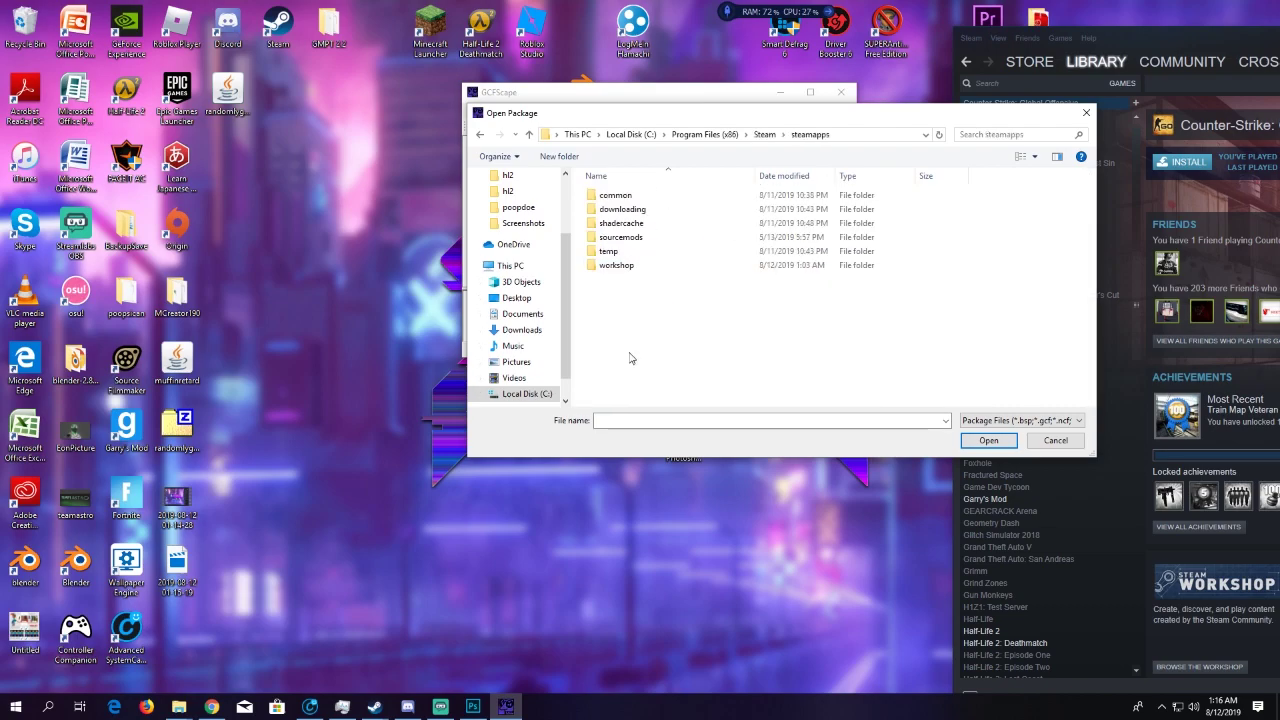
double_click(614, 195)
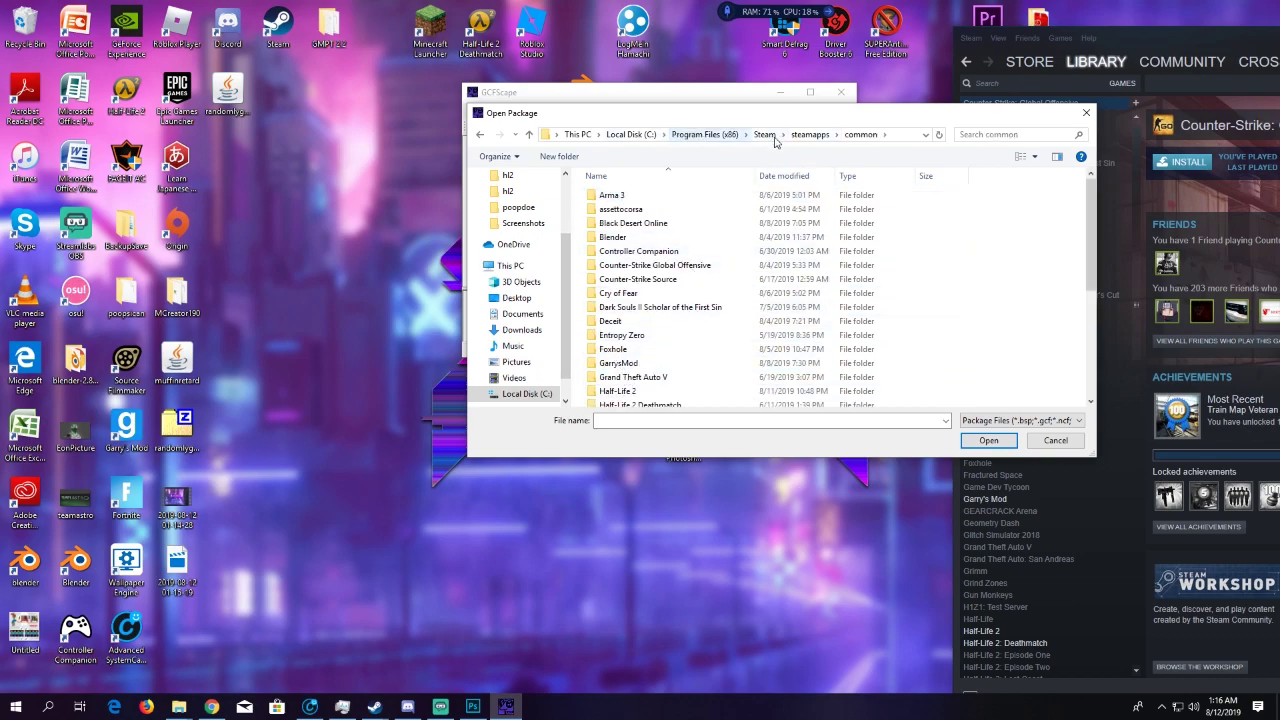
Enter Half-Life 2/hl2 and scroll down to the hl2_textures_dir package
scroll(657, 255, down, 1)
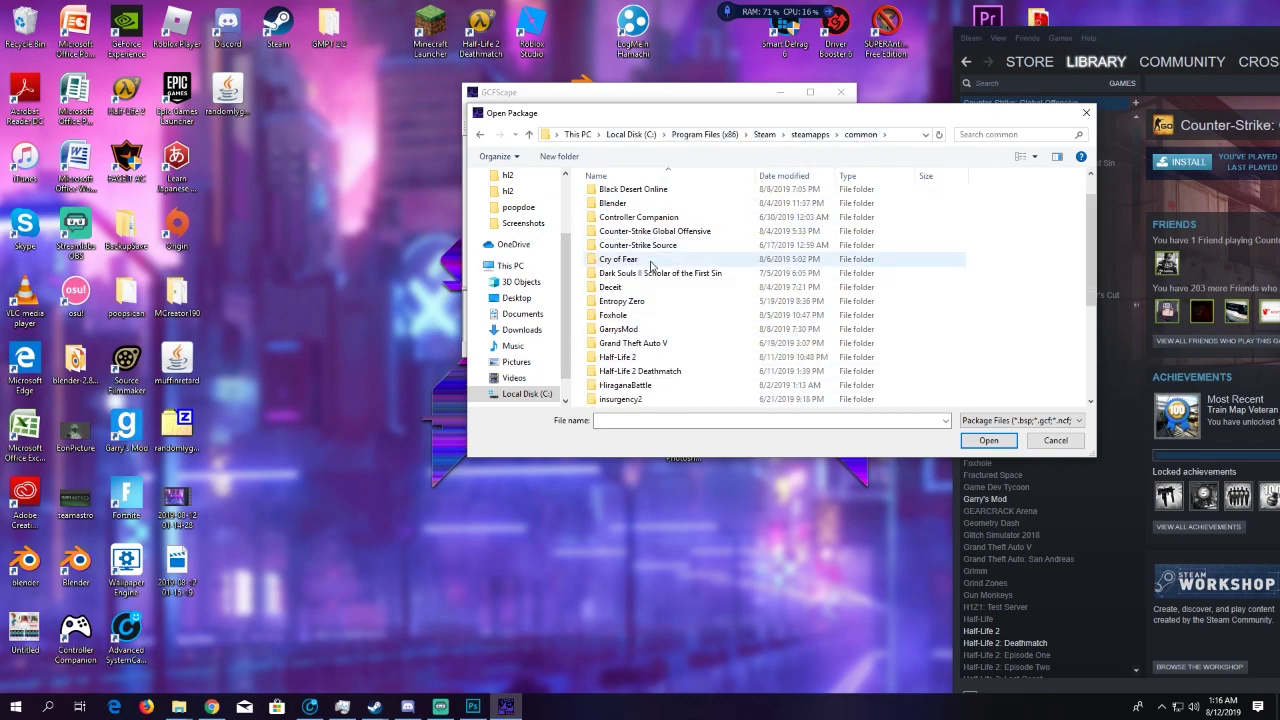
double_click(640, 362)
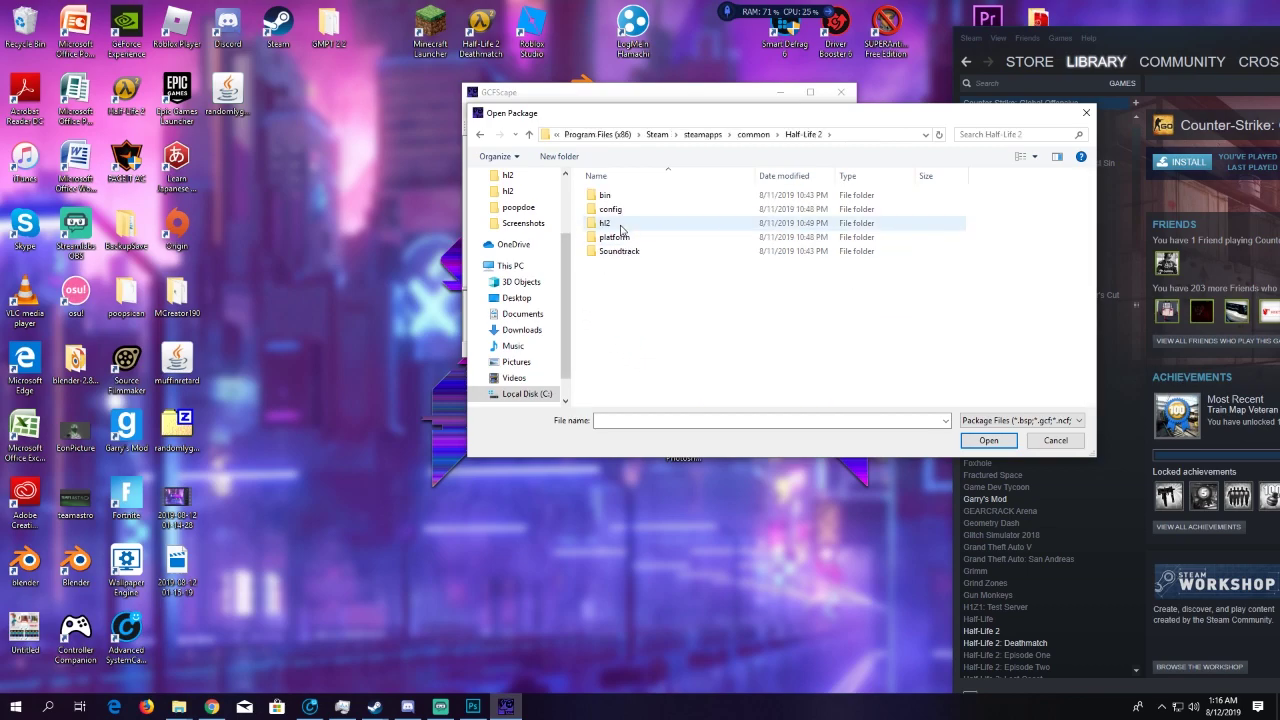
click(481, 134)
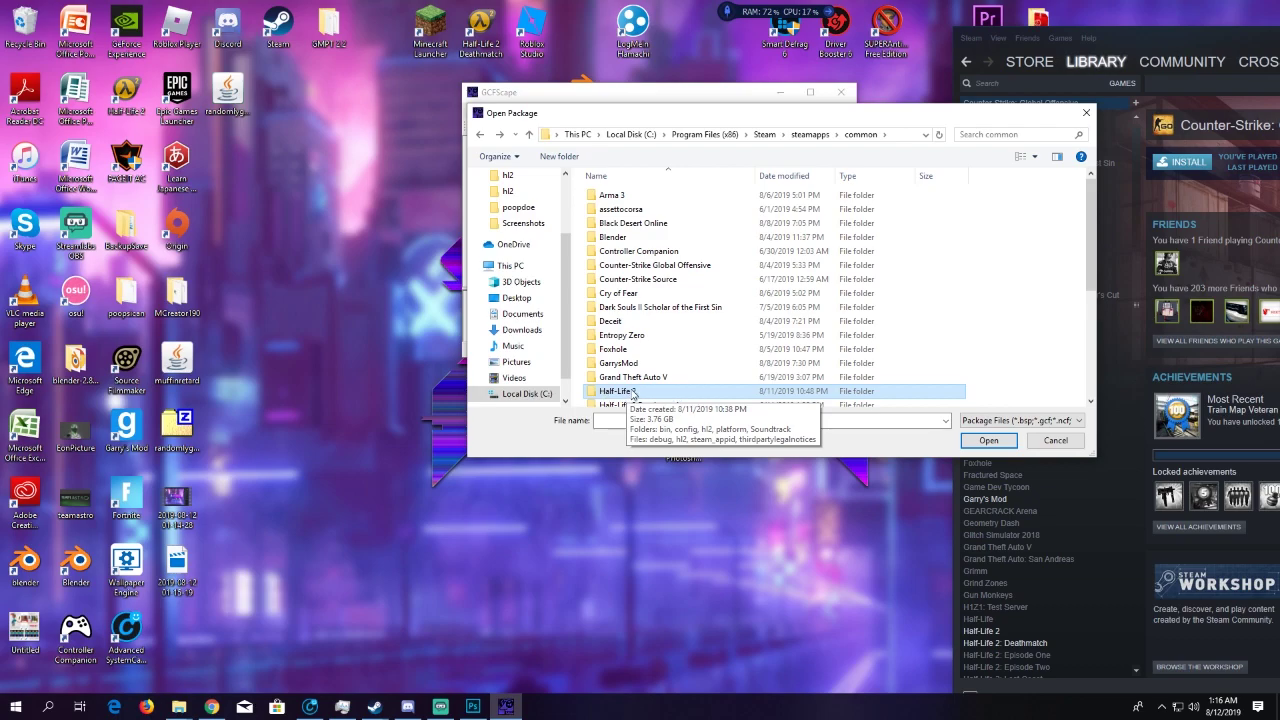
double_click(633, 392)
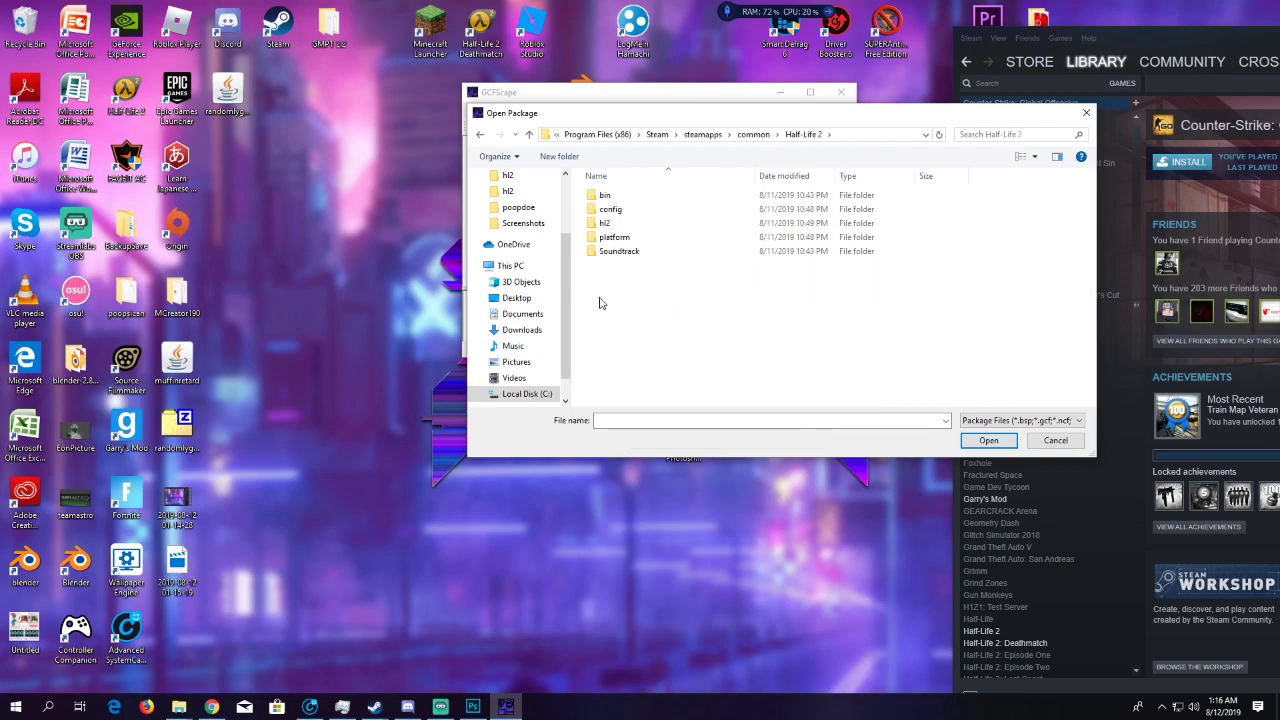
double_click(610, 223)
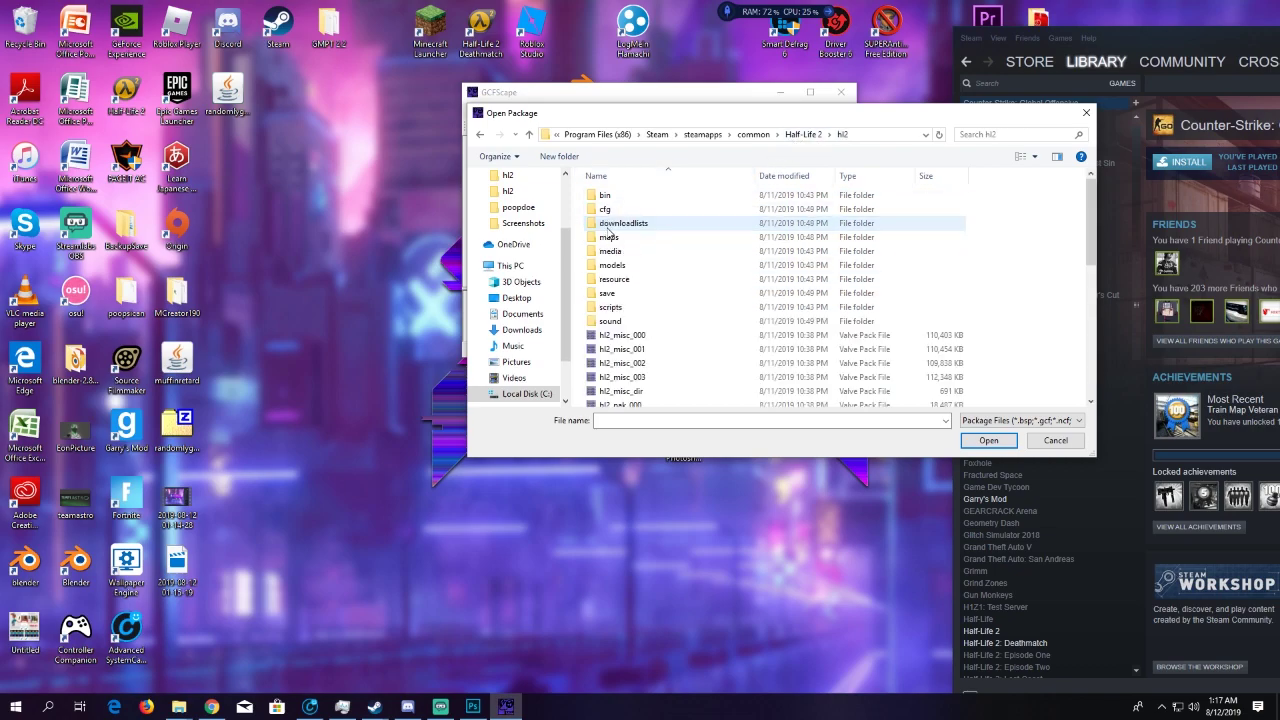
scroll(612, 235, down, 6)
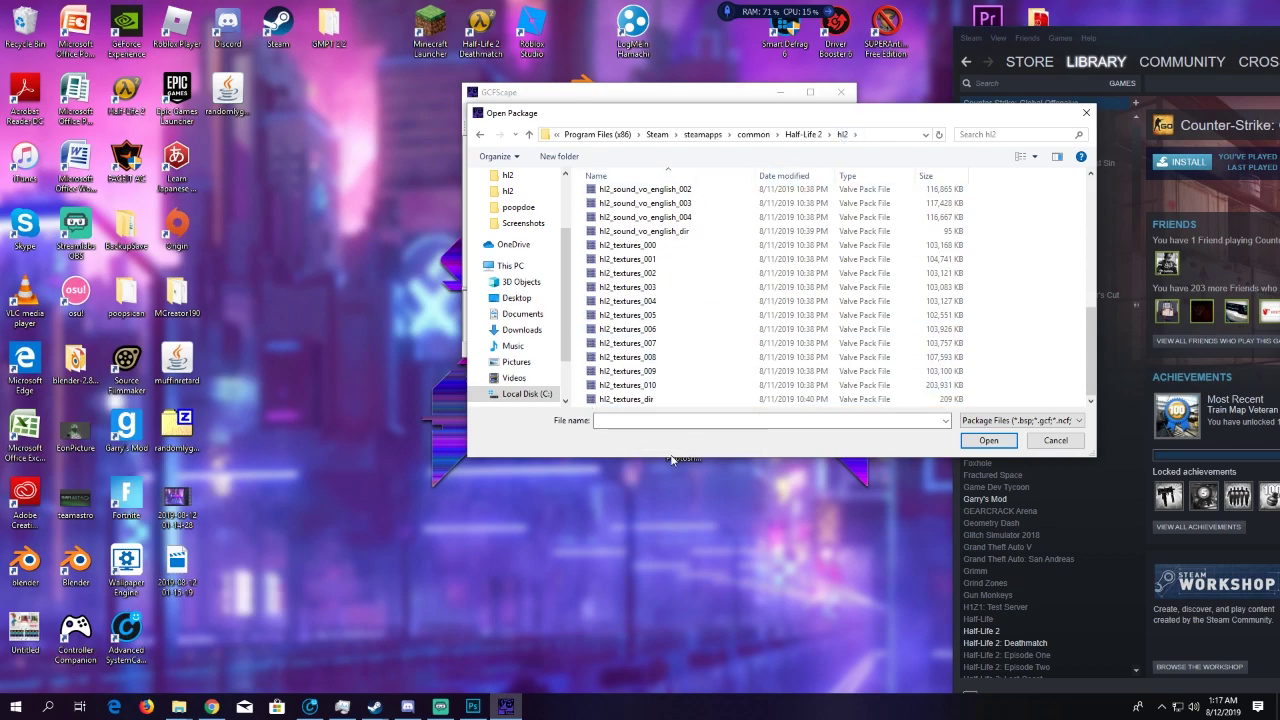
Open hl2_textures_dir.vpk and maximize the GCFScape window
click(617, 400)
double_click(617, 400)
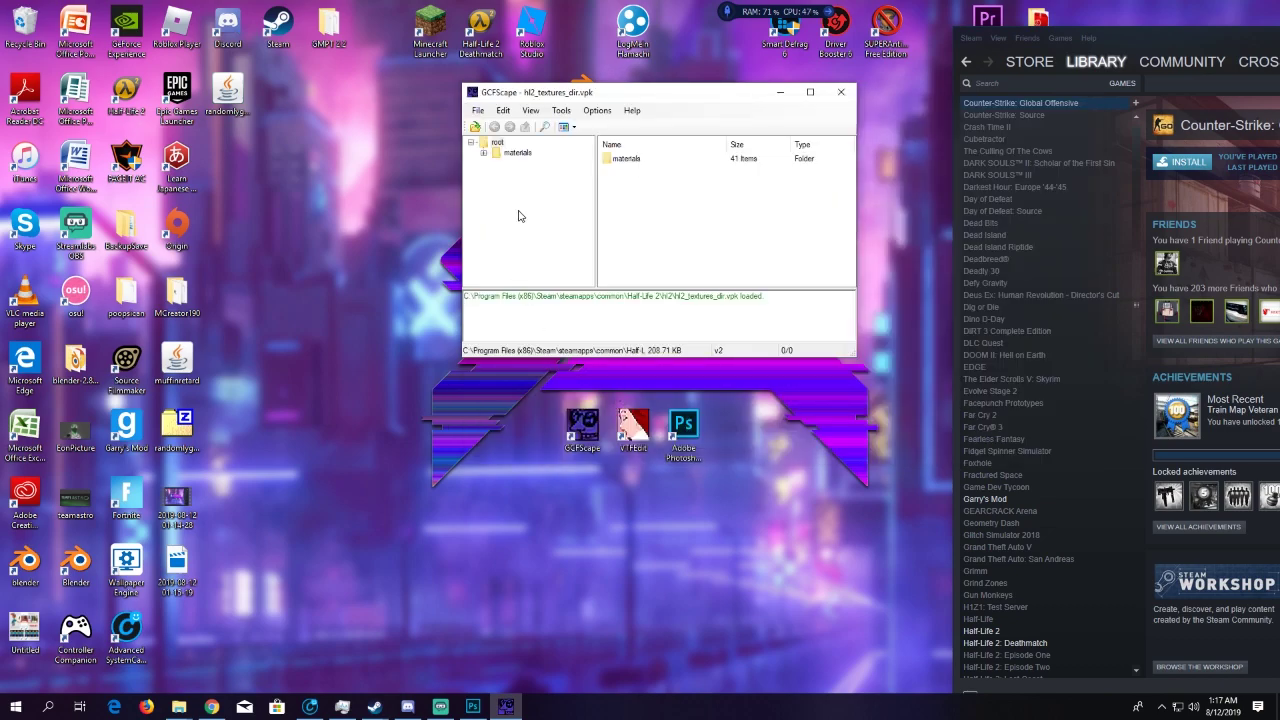
double_click(547, 93)
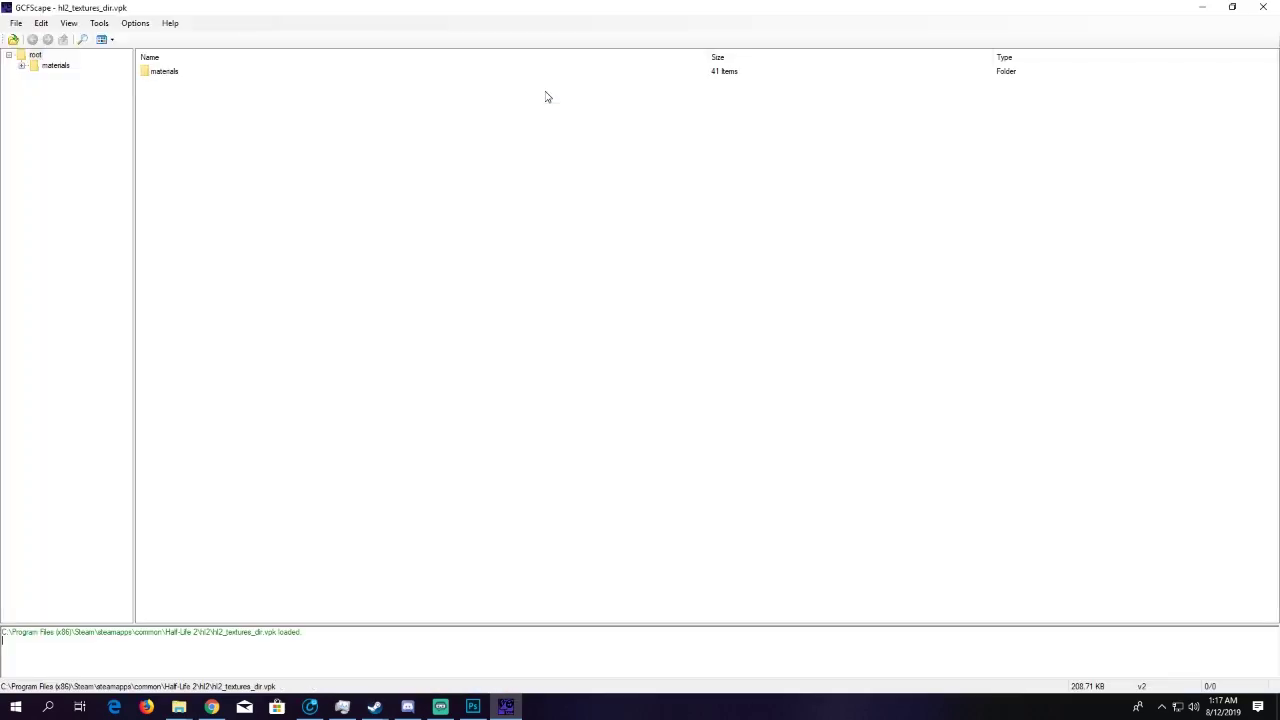
Expand materials > models > weapons and open the v_crowbar folder
click(21, 67)
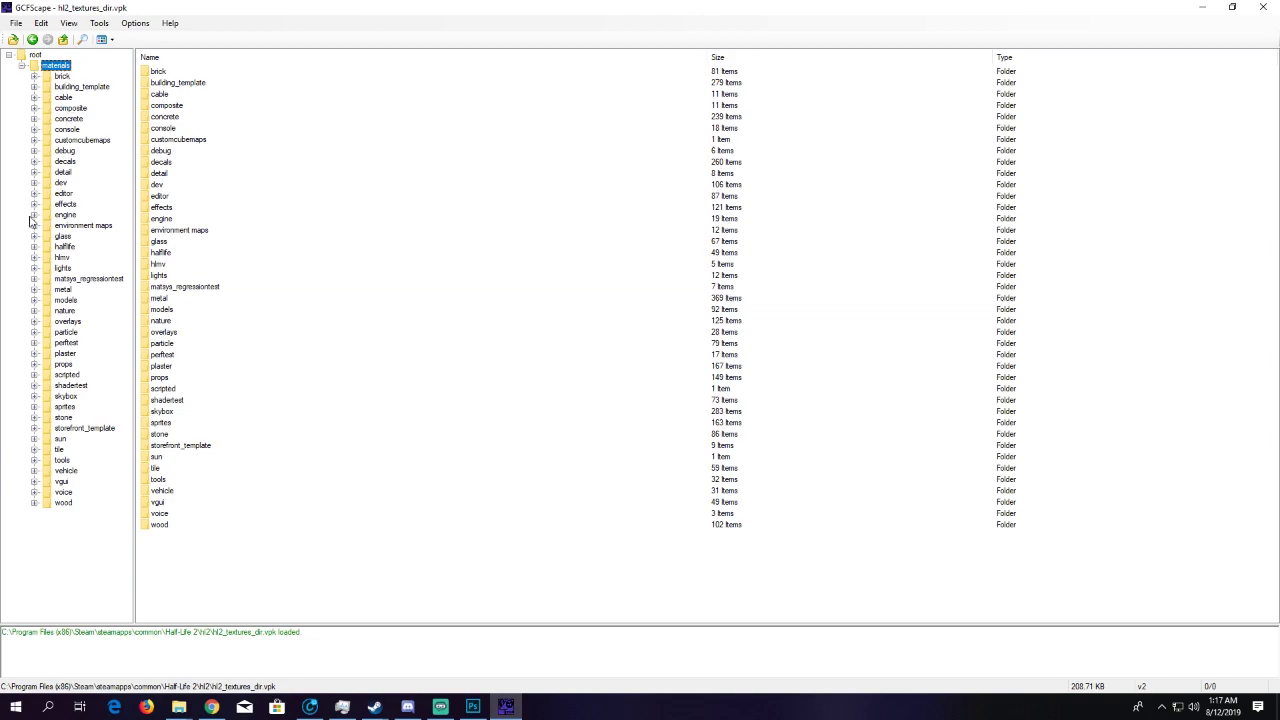
click(34, 301)
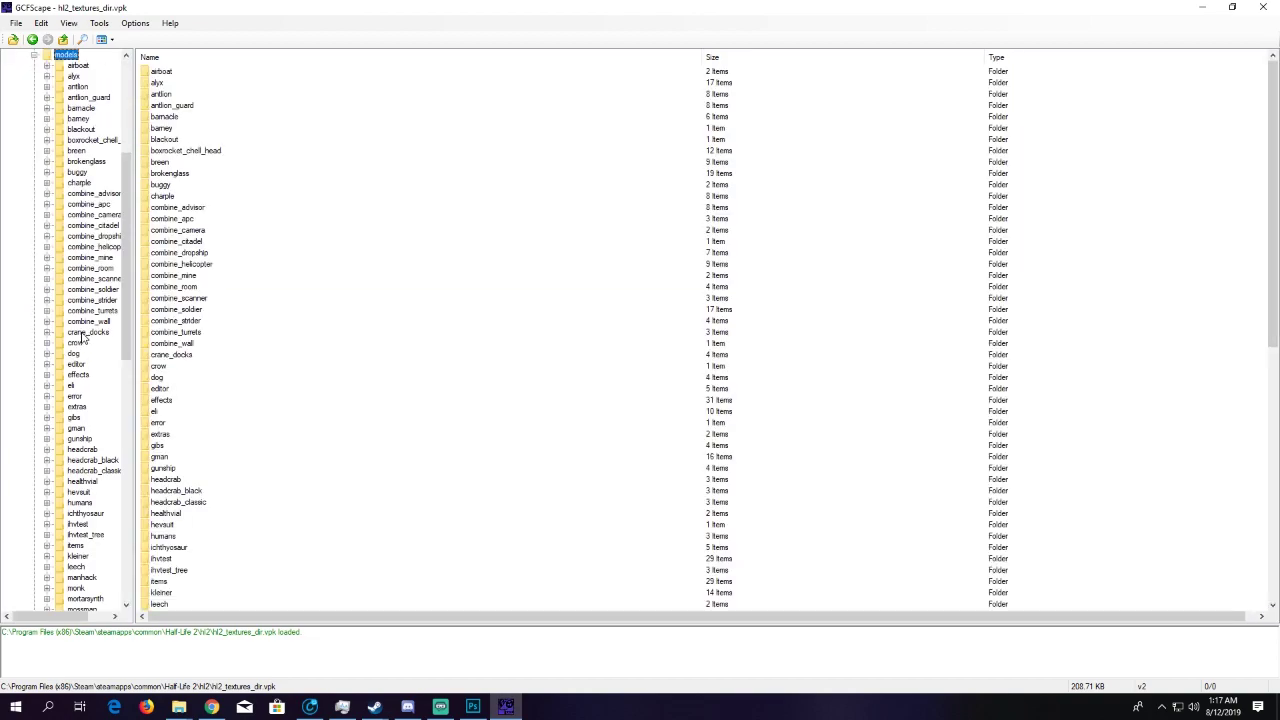
scroll(83, 340, down, 2)
scroll(80, 337, down, 13)
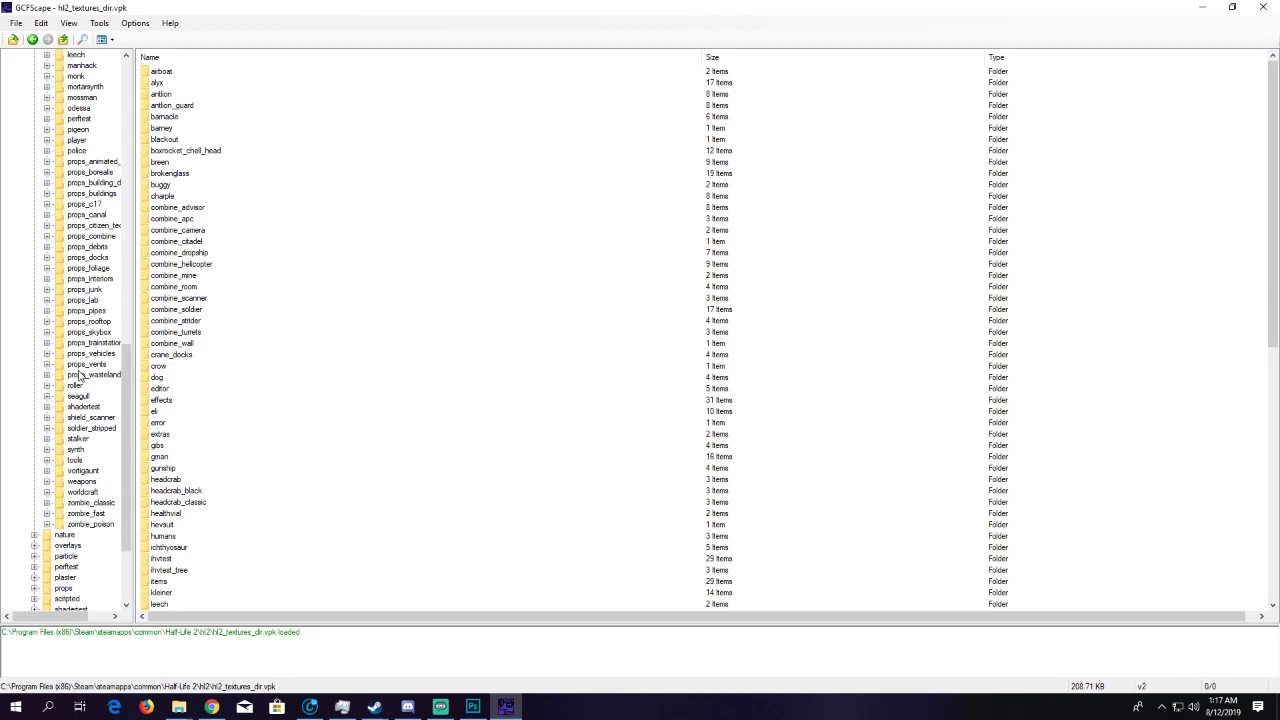
click(47, 481)
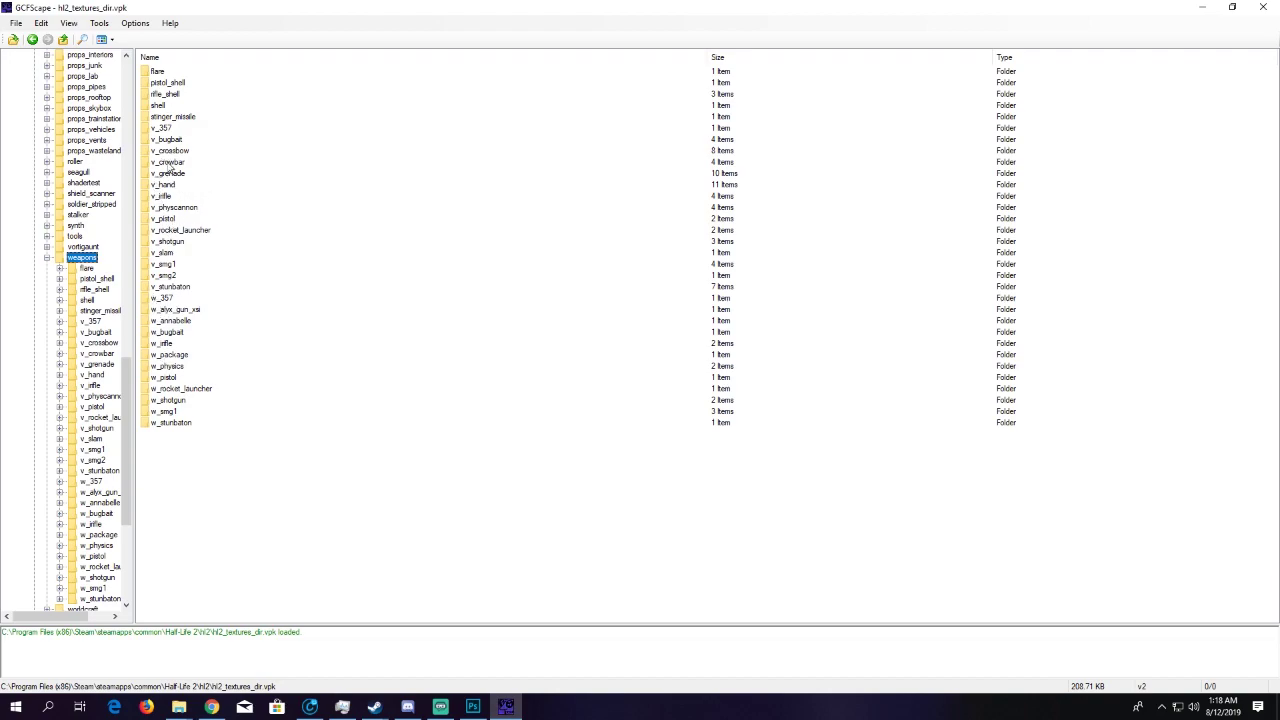
double_click(169, 162)
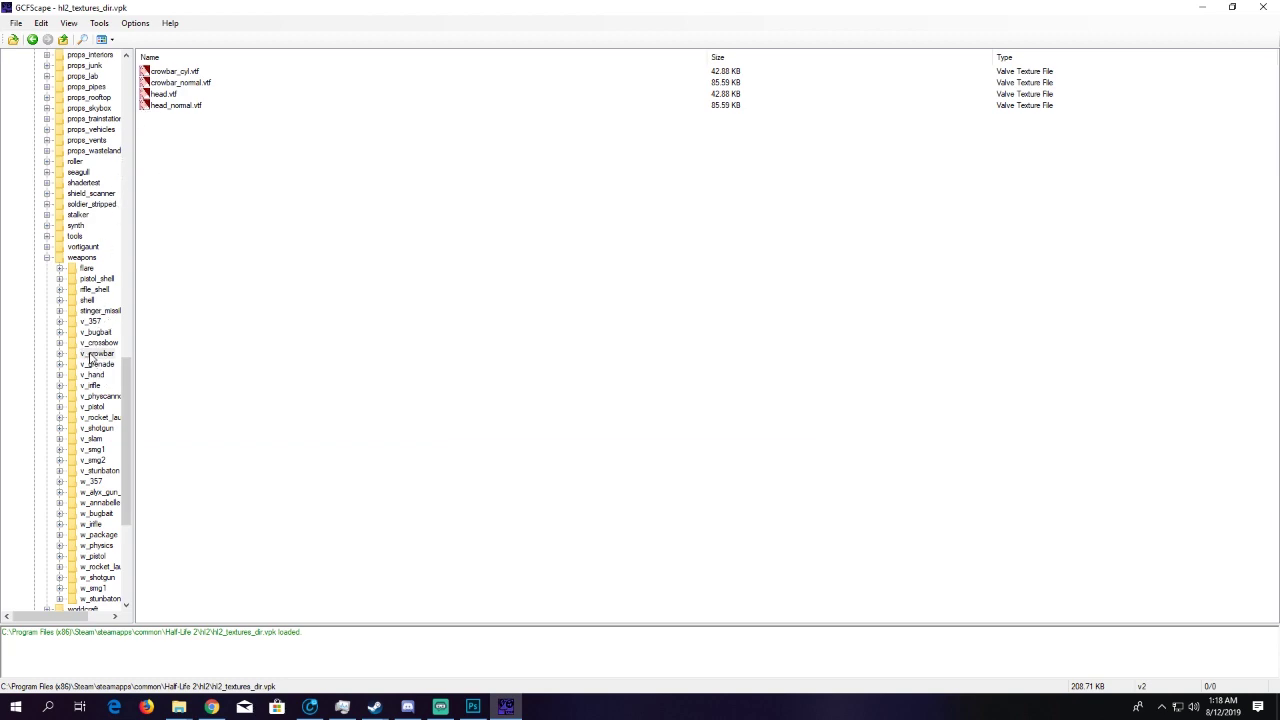
Drag the four crowbar VTFs to the desktop, replacing the existing copies
drag(174, 175, 168, 64)
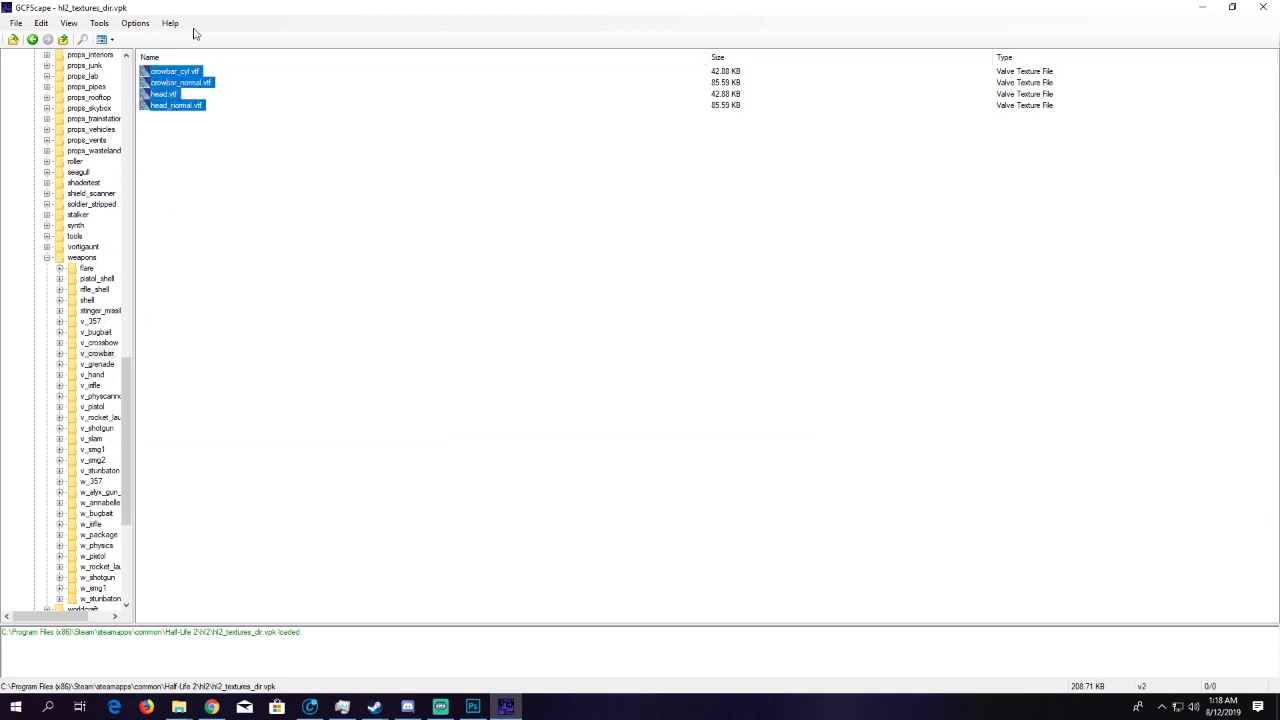
drag(204, 8, 1033, 118)
drag(1015, 190, 594, 524)
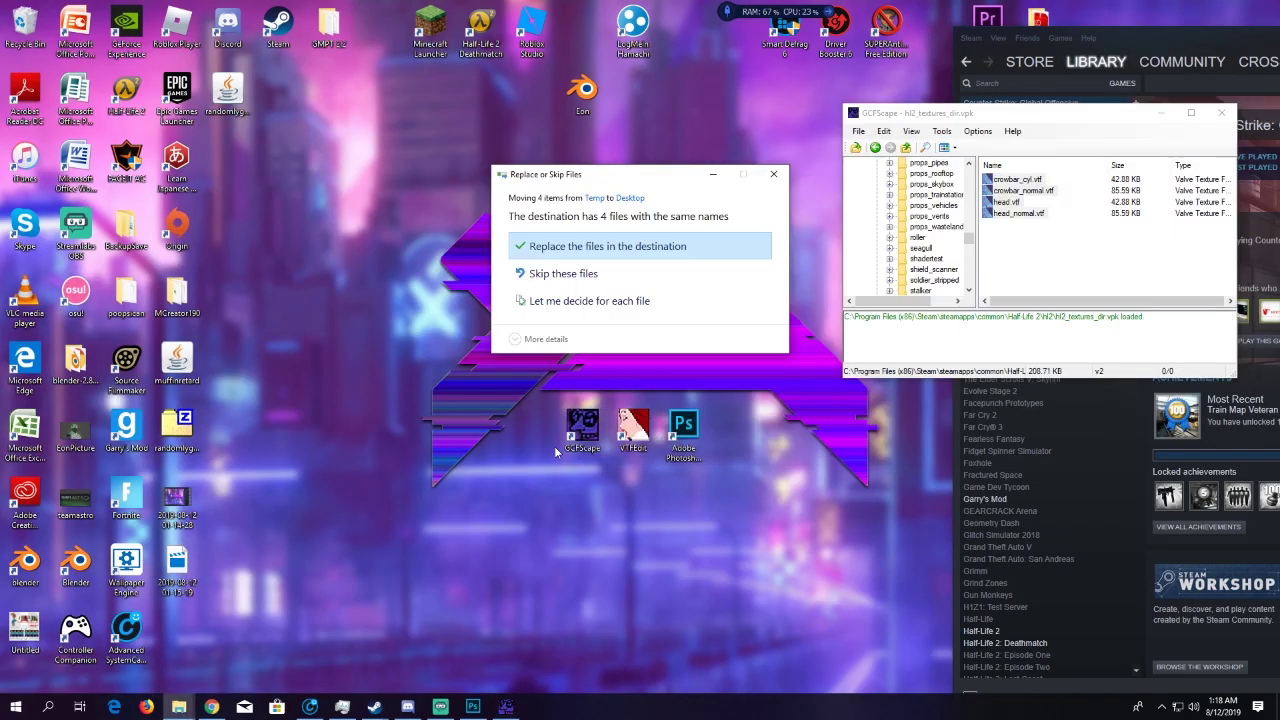
click(573, 251)
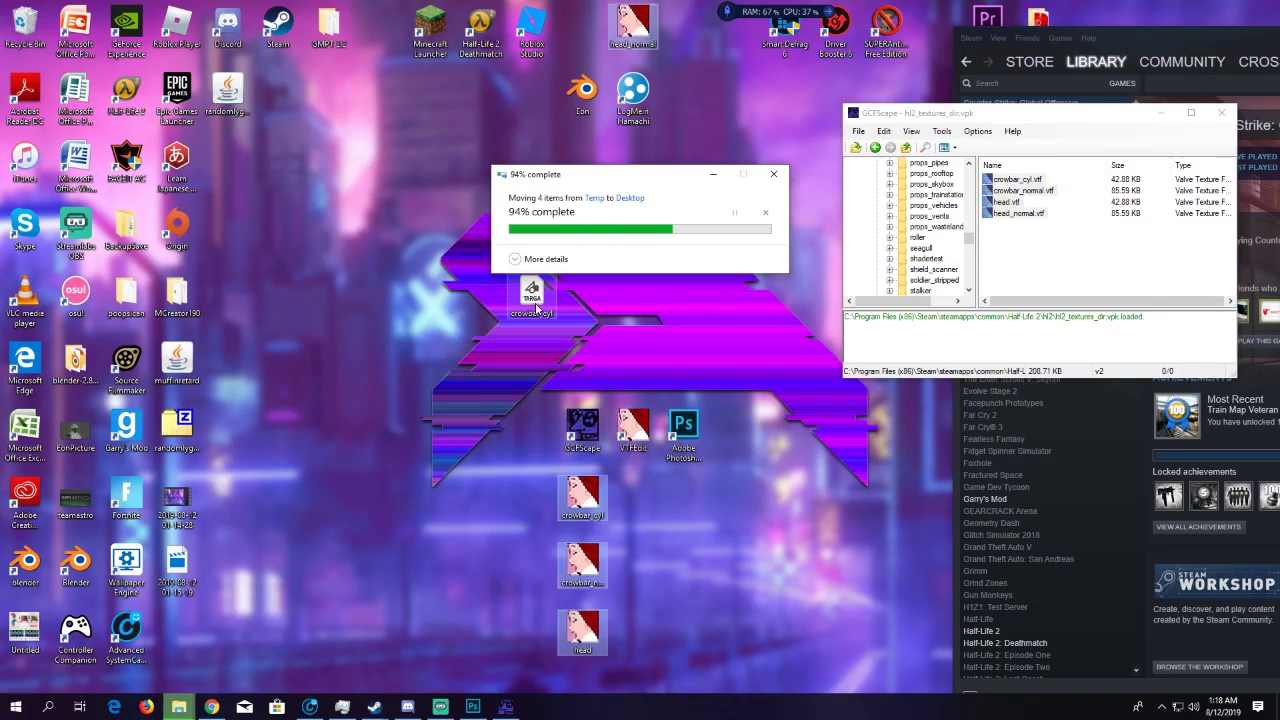
Arrange the extracted texture files together beside the desktop tool icons
drag(632, 25, 646, 500)
drag(640, 660, 438, 460)
click(412, 464)
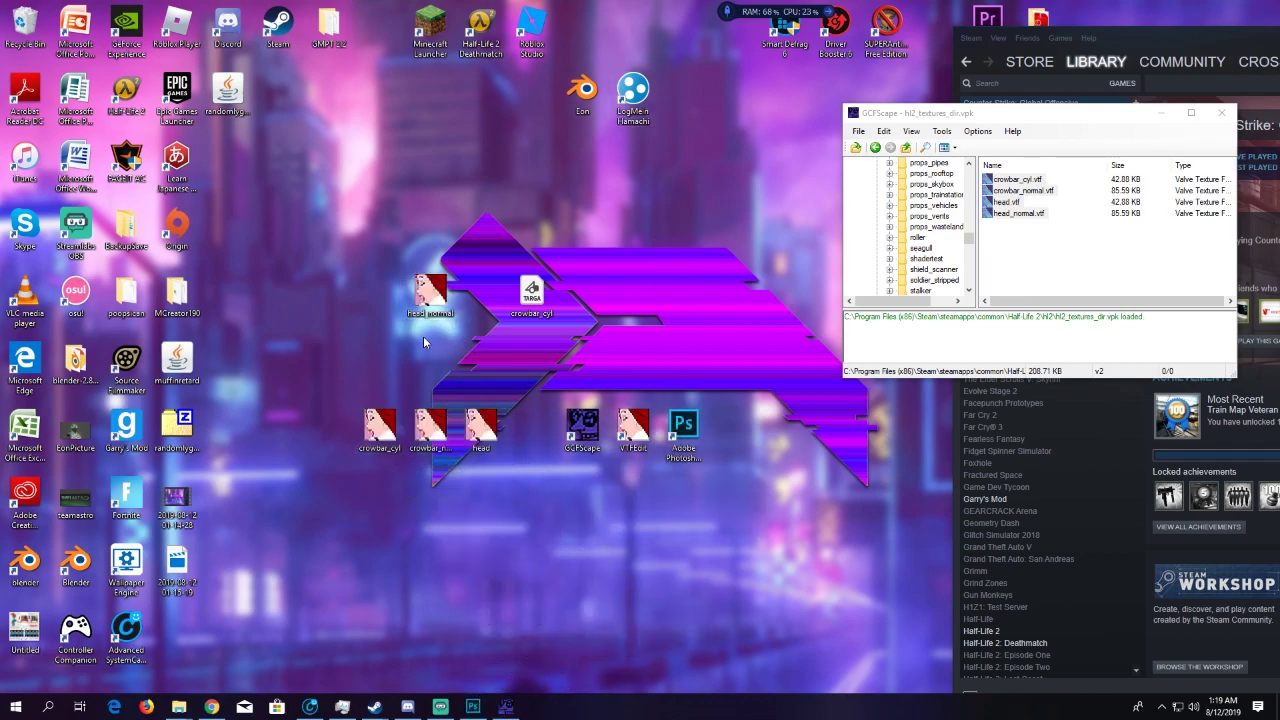
drag(430, 292, 424, 375)
Open crowbar_cyl, head_normal and head in VTFEdit, minimizing the head window
double_click(380, 428)
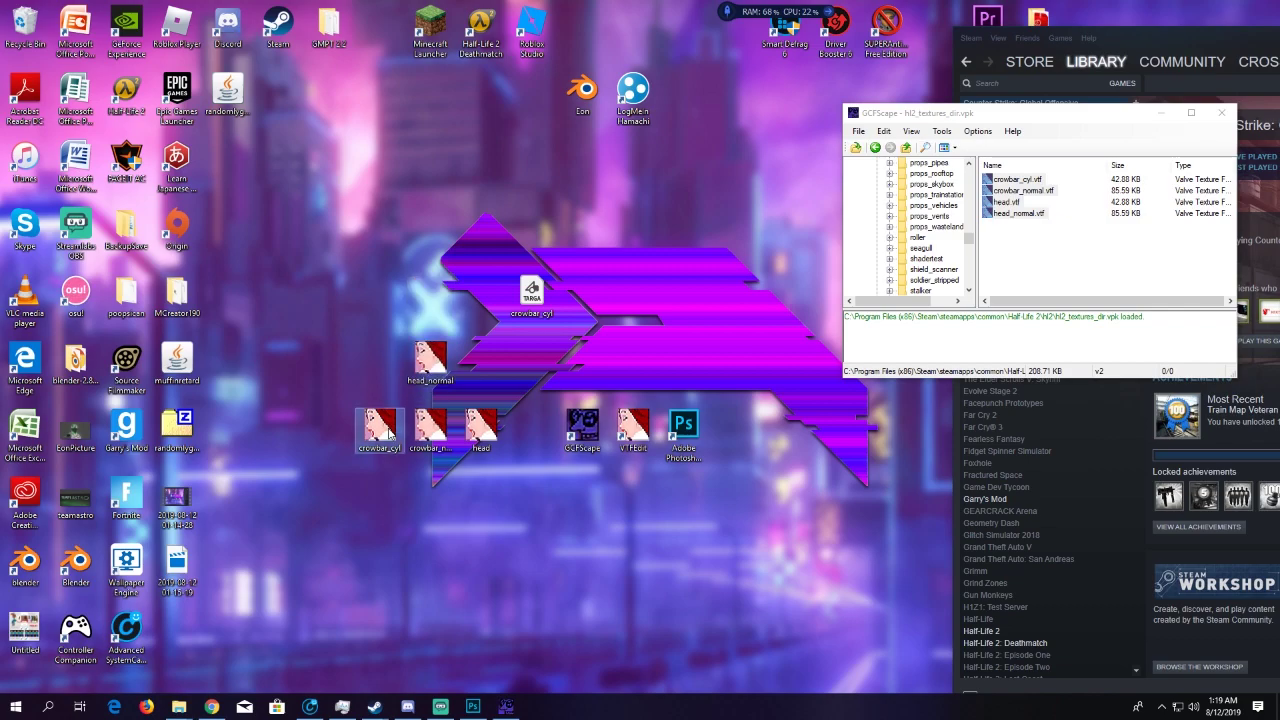
drag(335, 95, 931, 109)
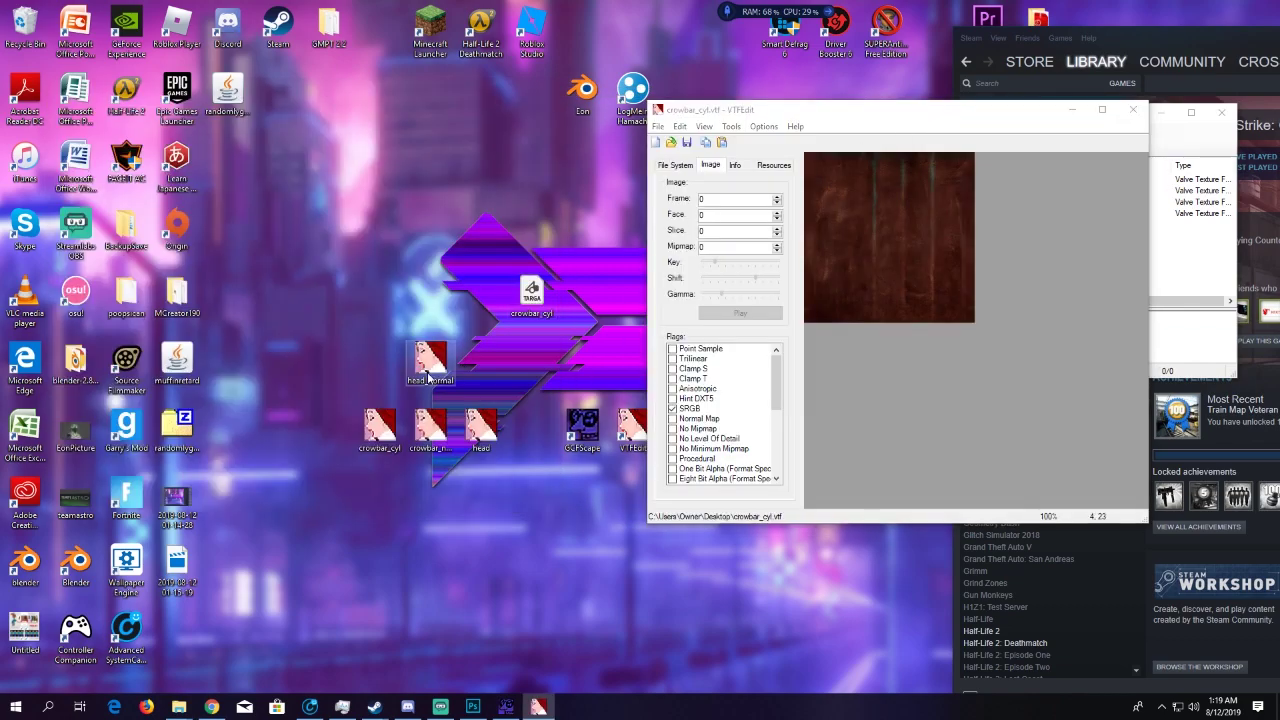
double_click(424, 375)
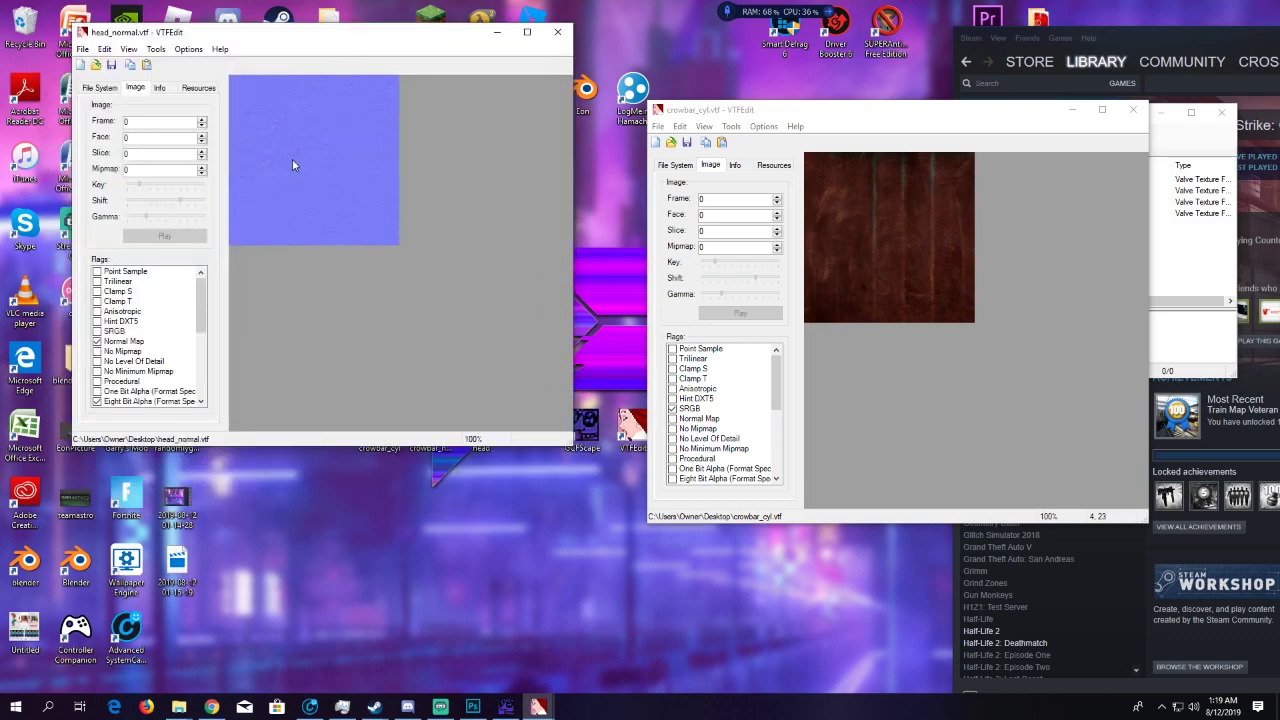
drag(320, 32, 903, 60)
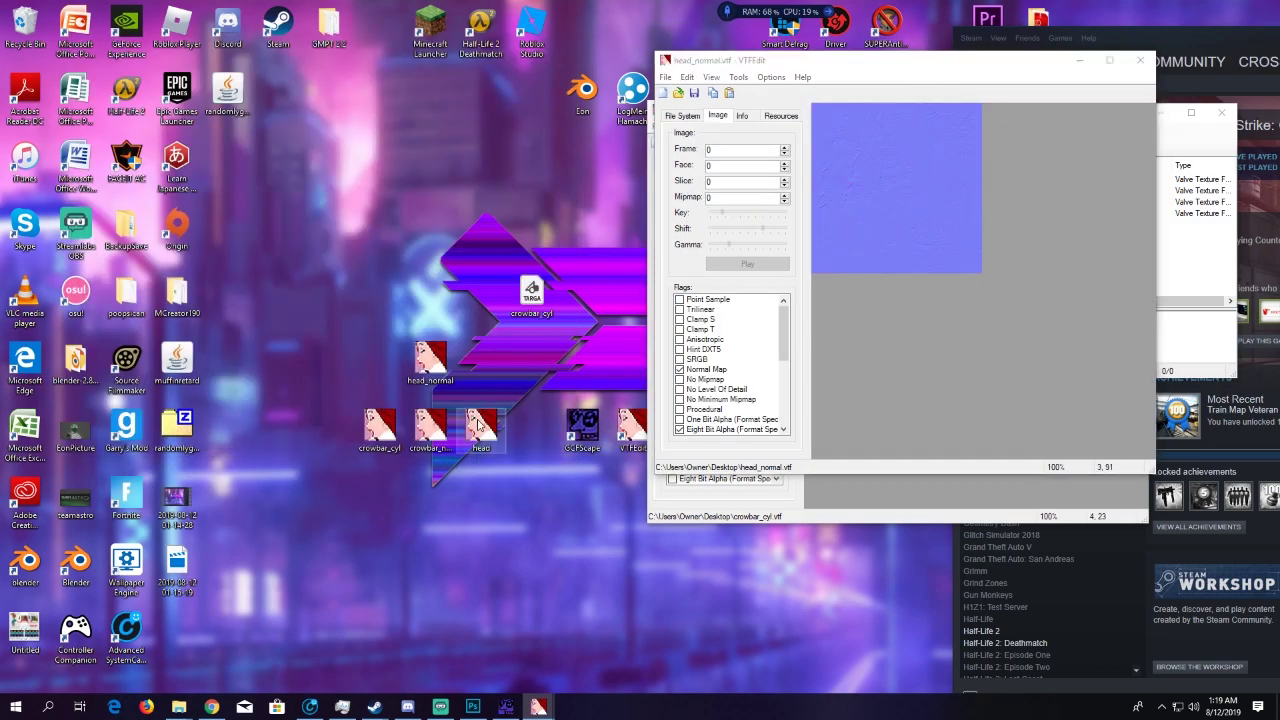
double_click(478, 425)
click(476, 95)
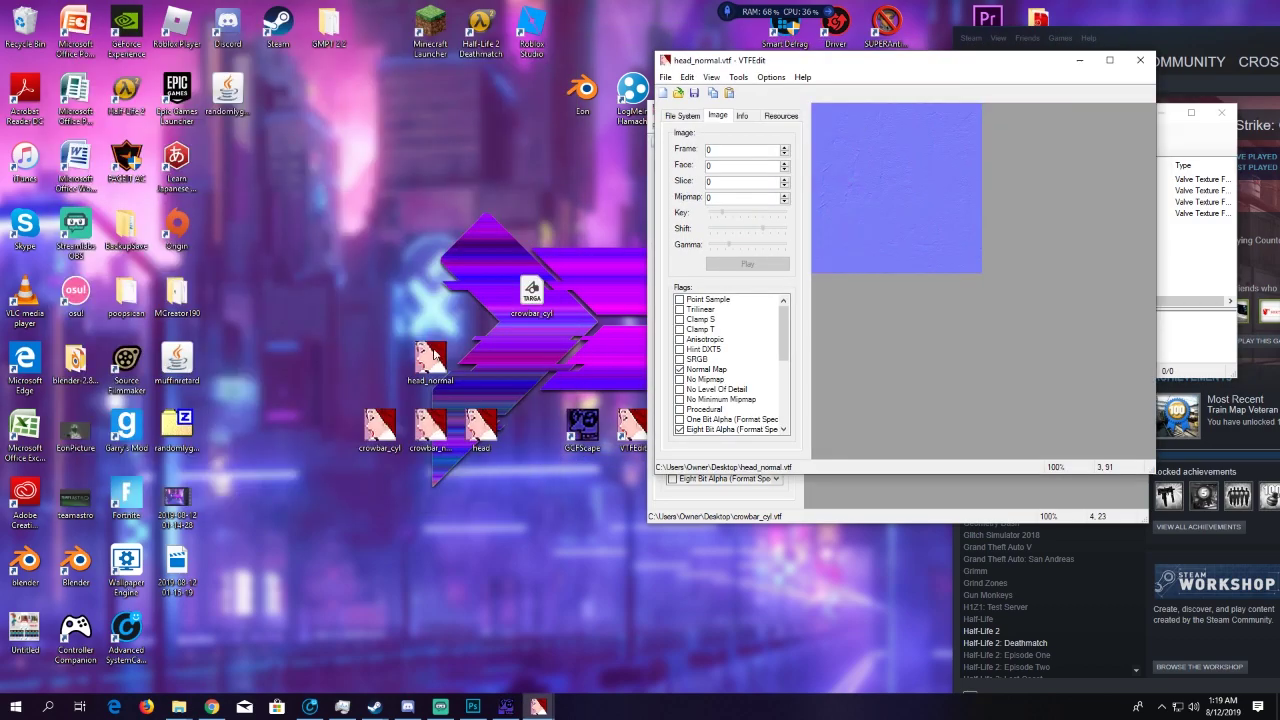
Preview crowbar_normal, minimize both normal-map windows, then reopen head.vtf
double_click(437, 410)
drag(380, 105, 436, 63)
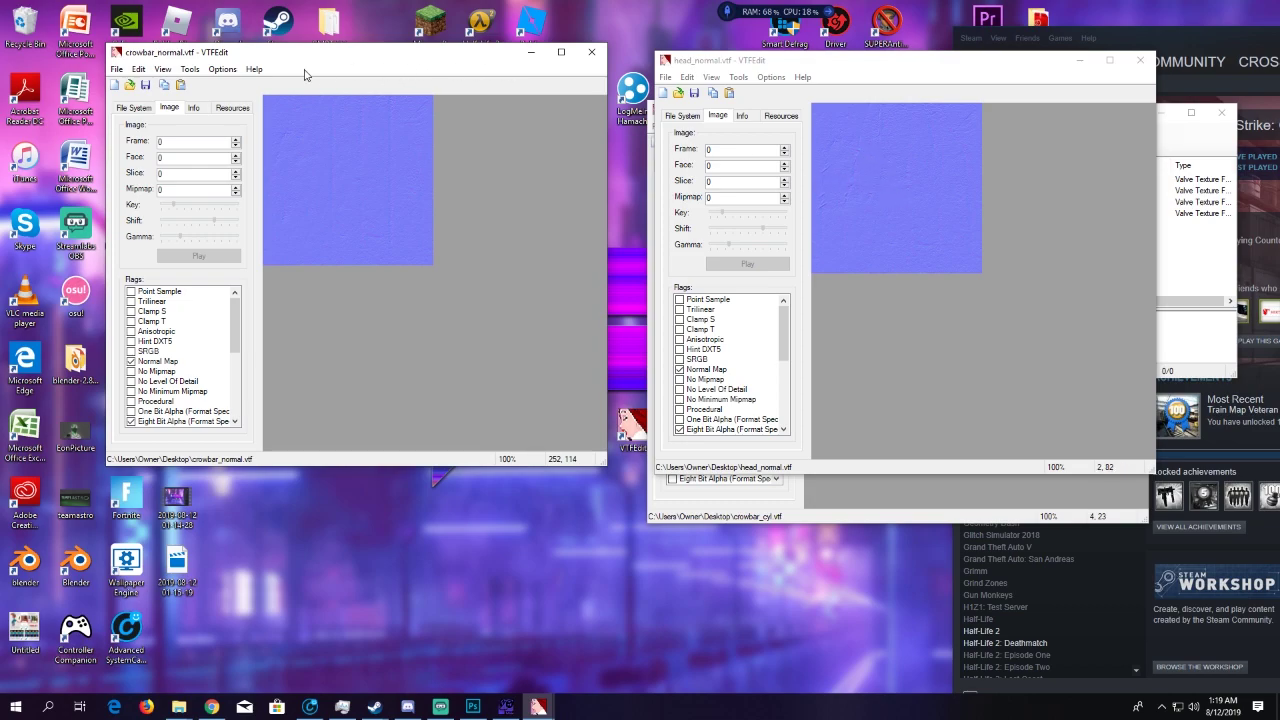
click(530, 52)
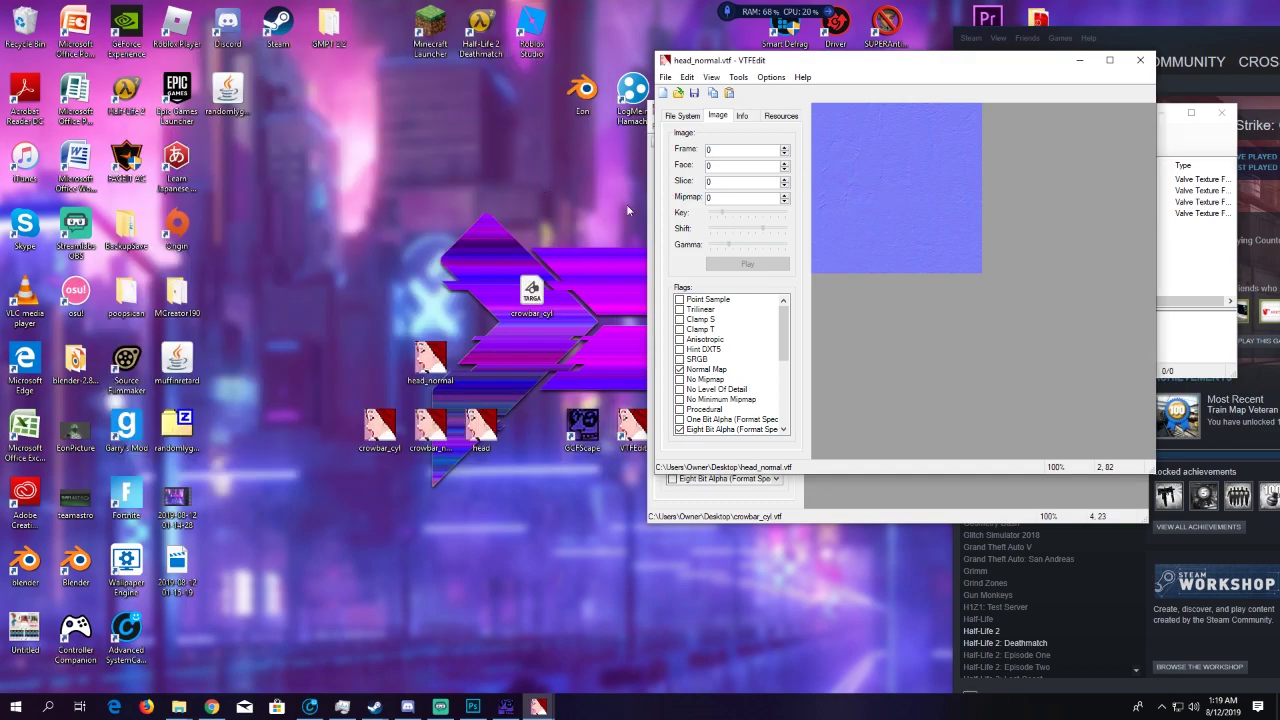
click(1079, 61)
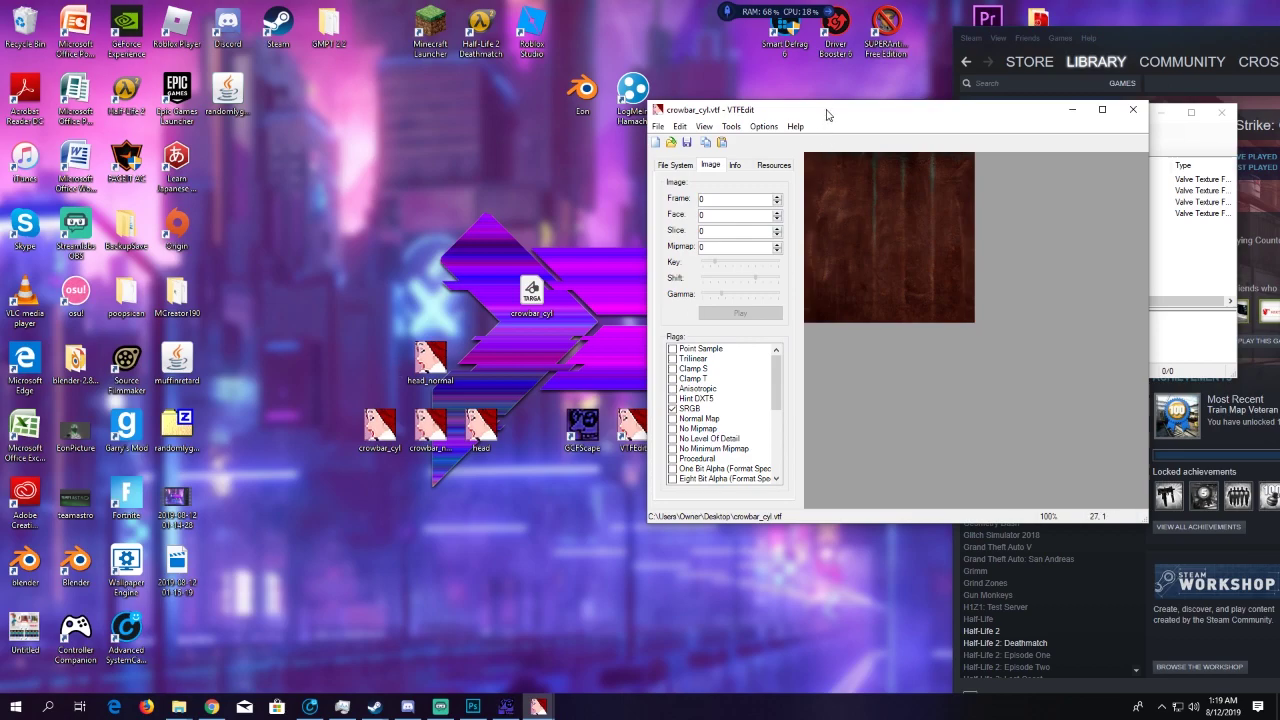
drag(826, 114, 857, 107)
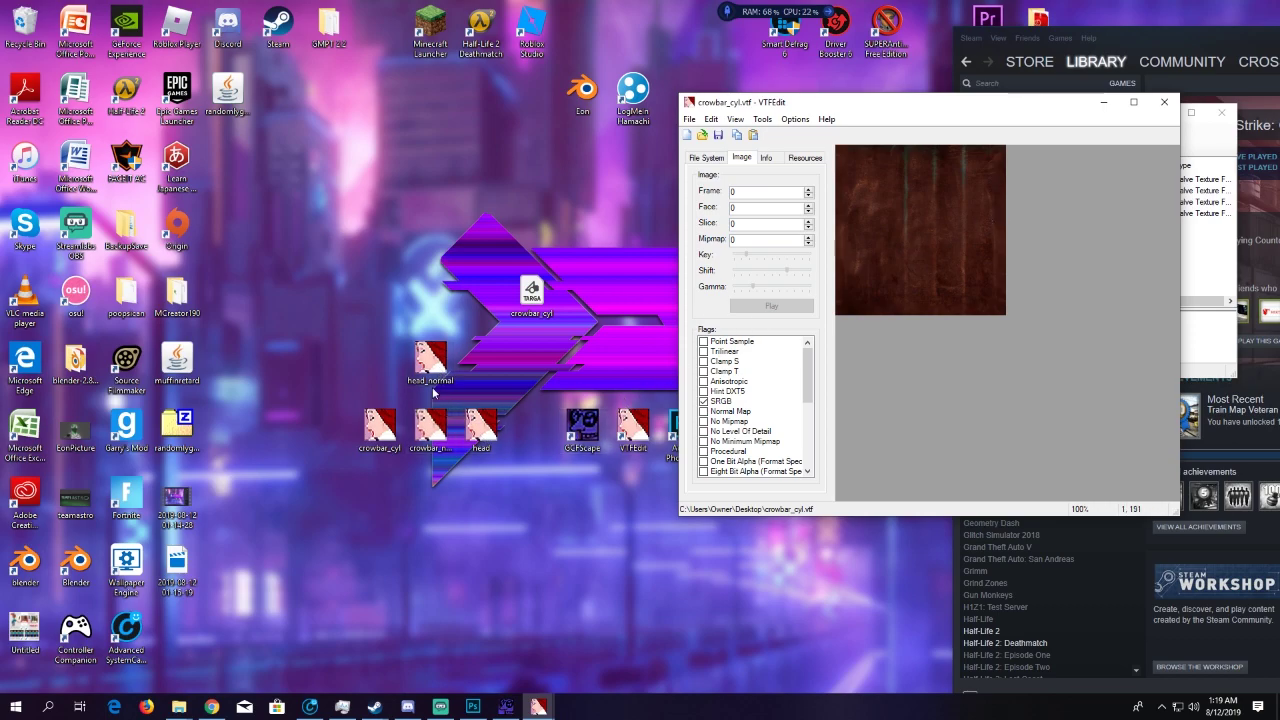
double_click(481, 425)
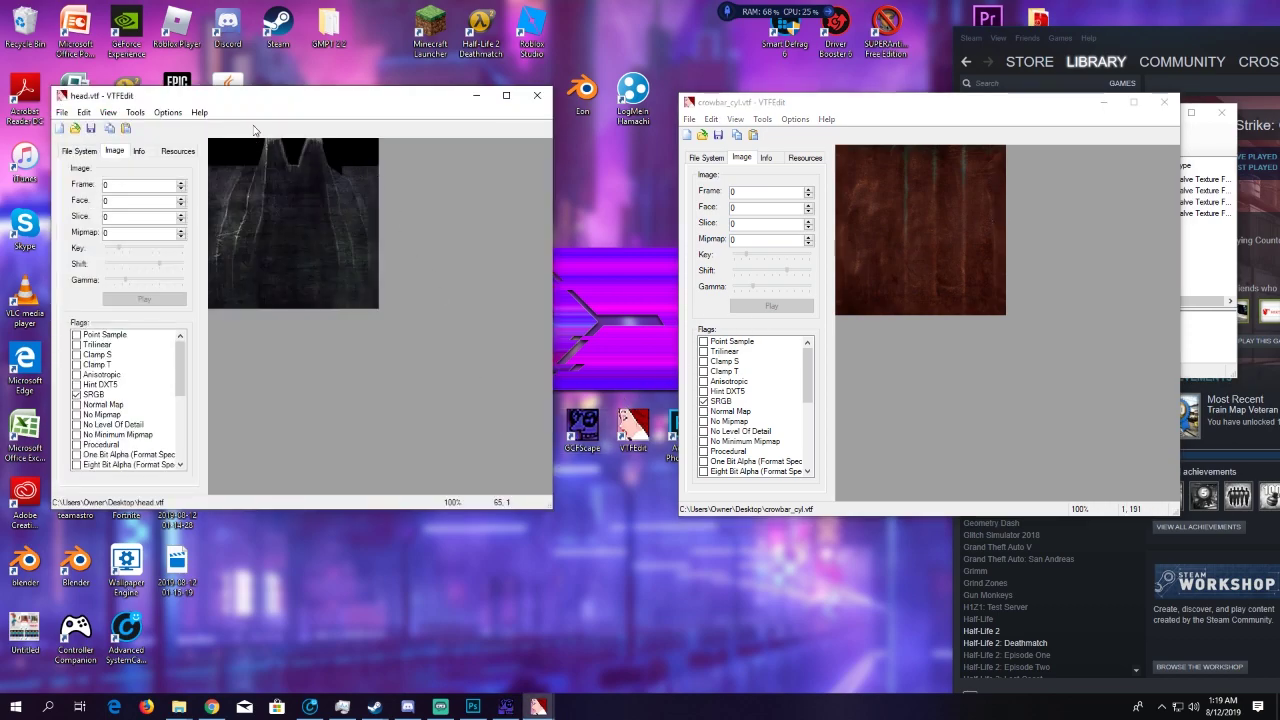
Minimize the head.vtf window and reposition crowbar_cyl.vtf as the active window
drag(286, 96, 398, 101)
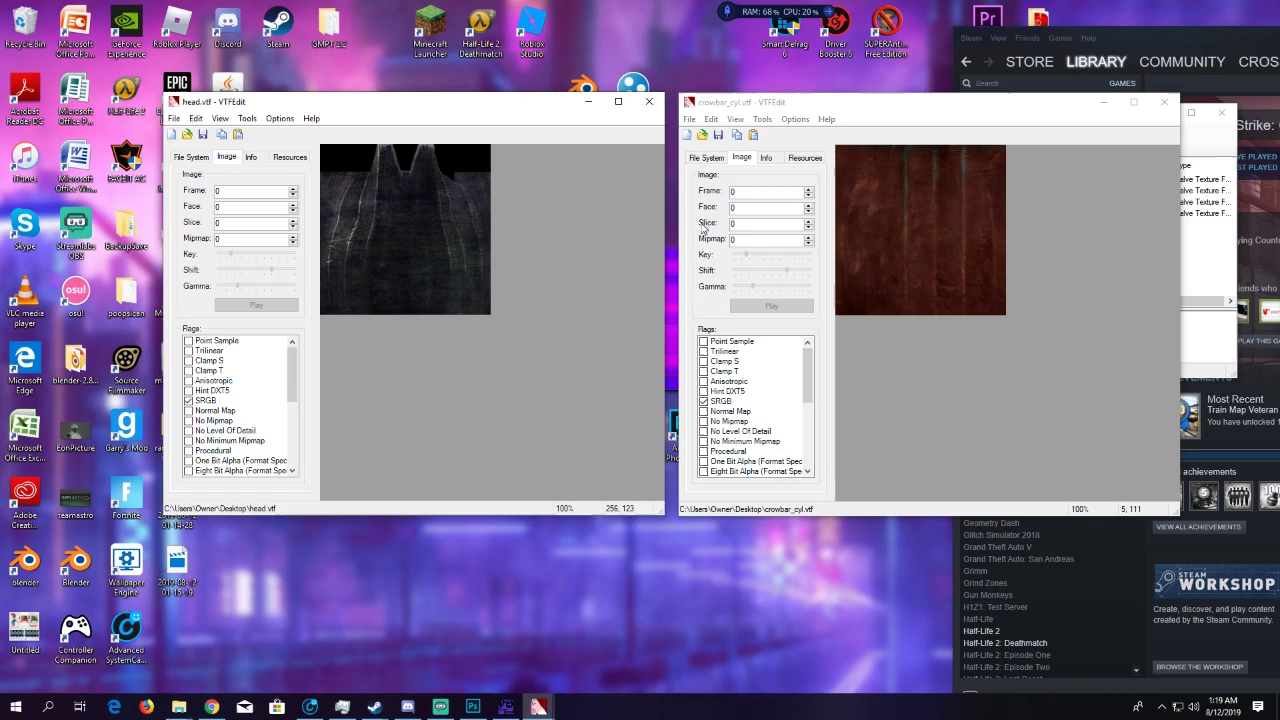
click(590, 103)
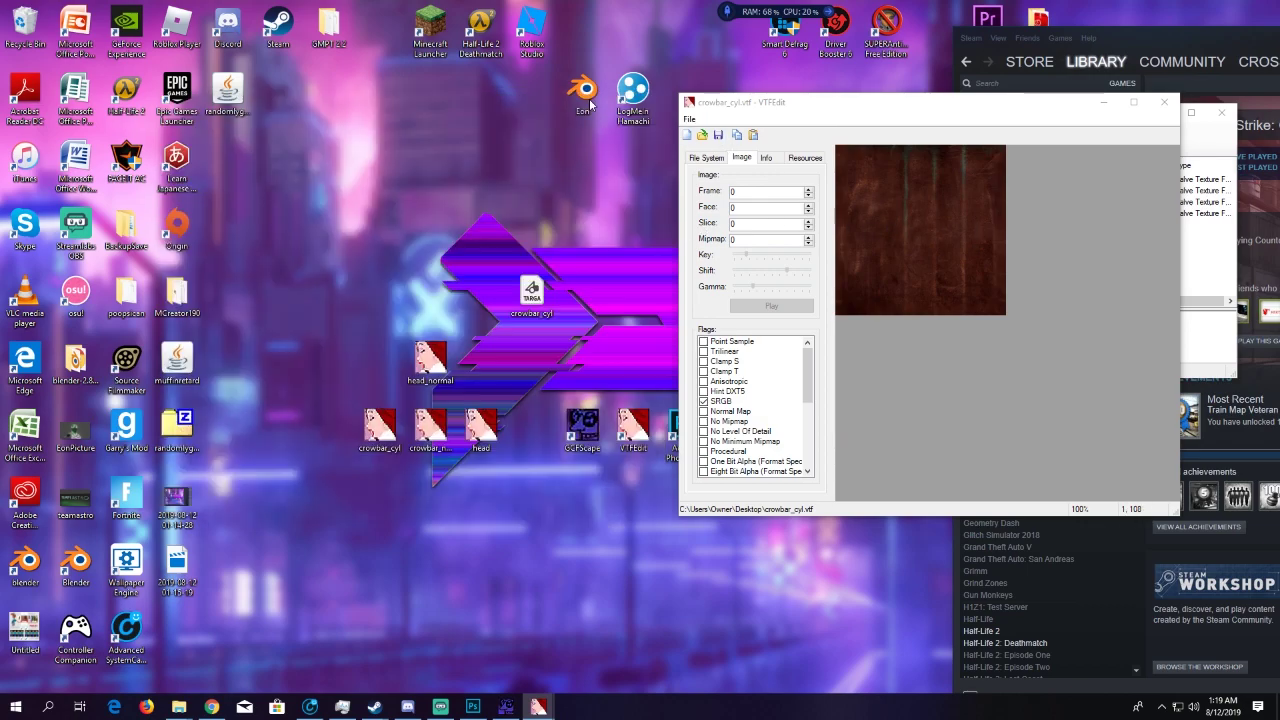
drag(736, 108, 542, 95)
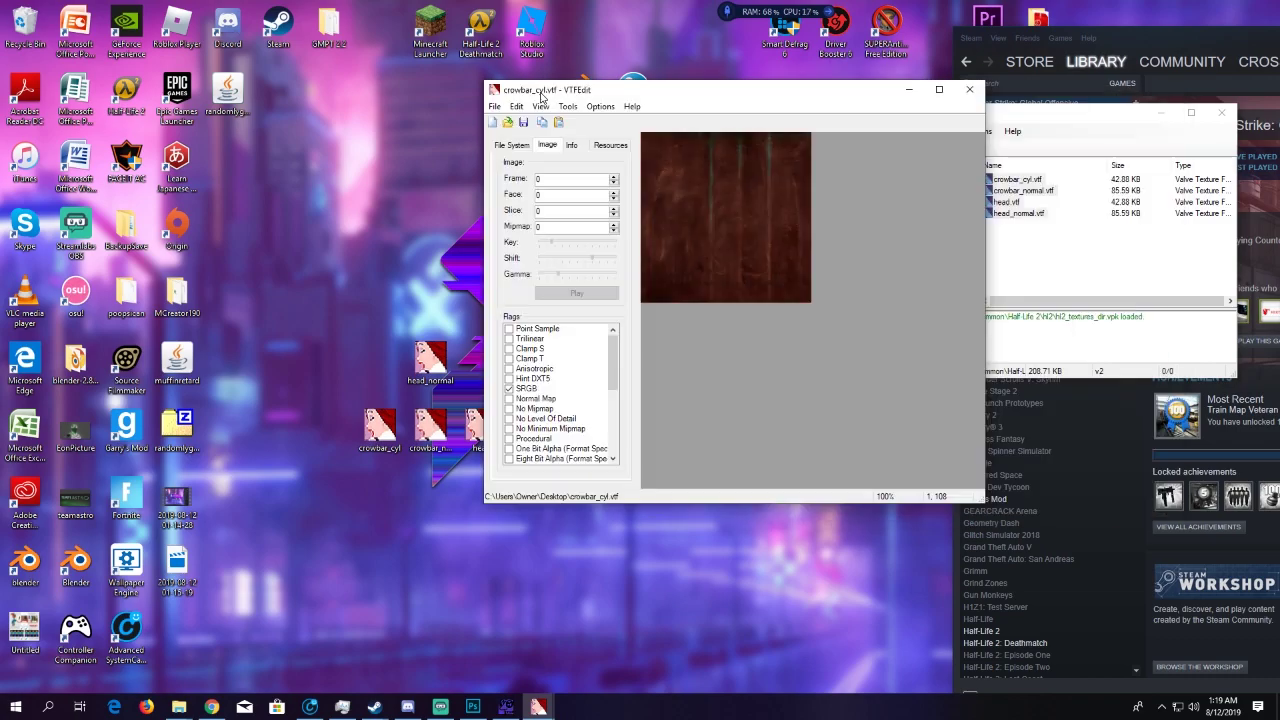
Export crowbar_cyl as crowbar_cyl.tga on the desktop, replacing the old copy
click(494, 106)
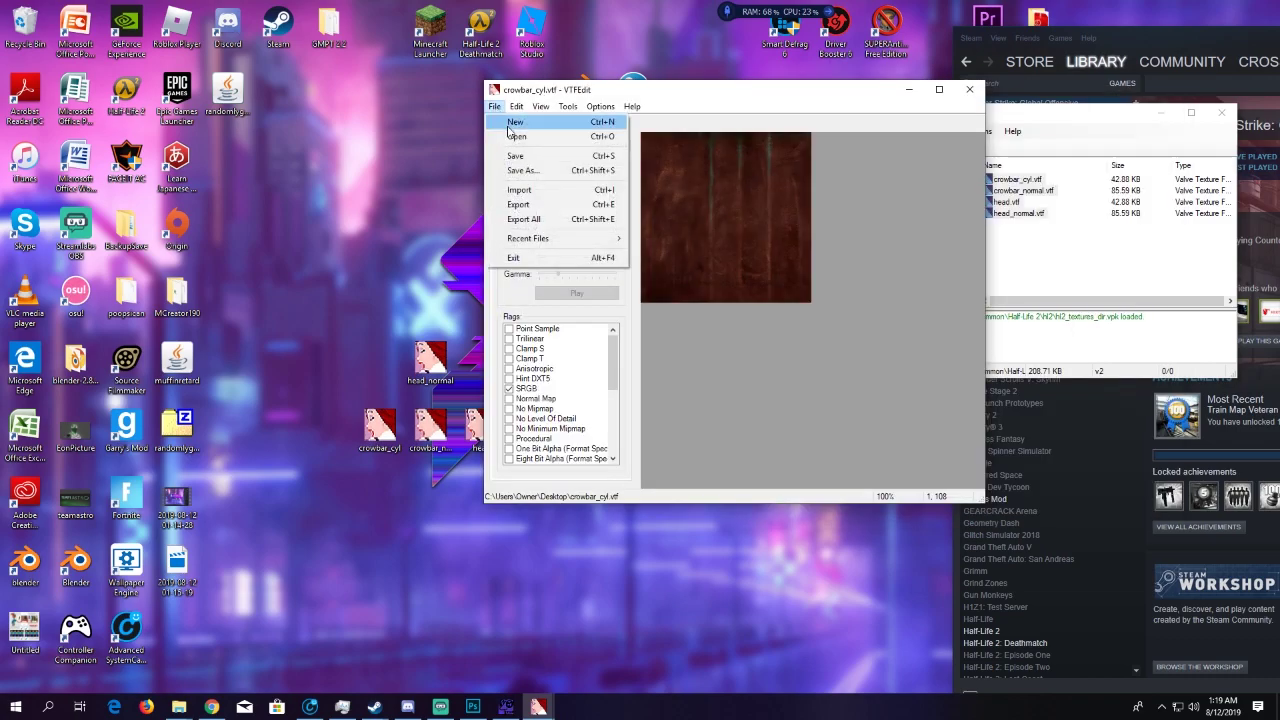
click(522, 205)
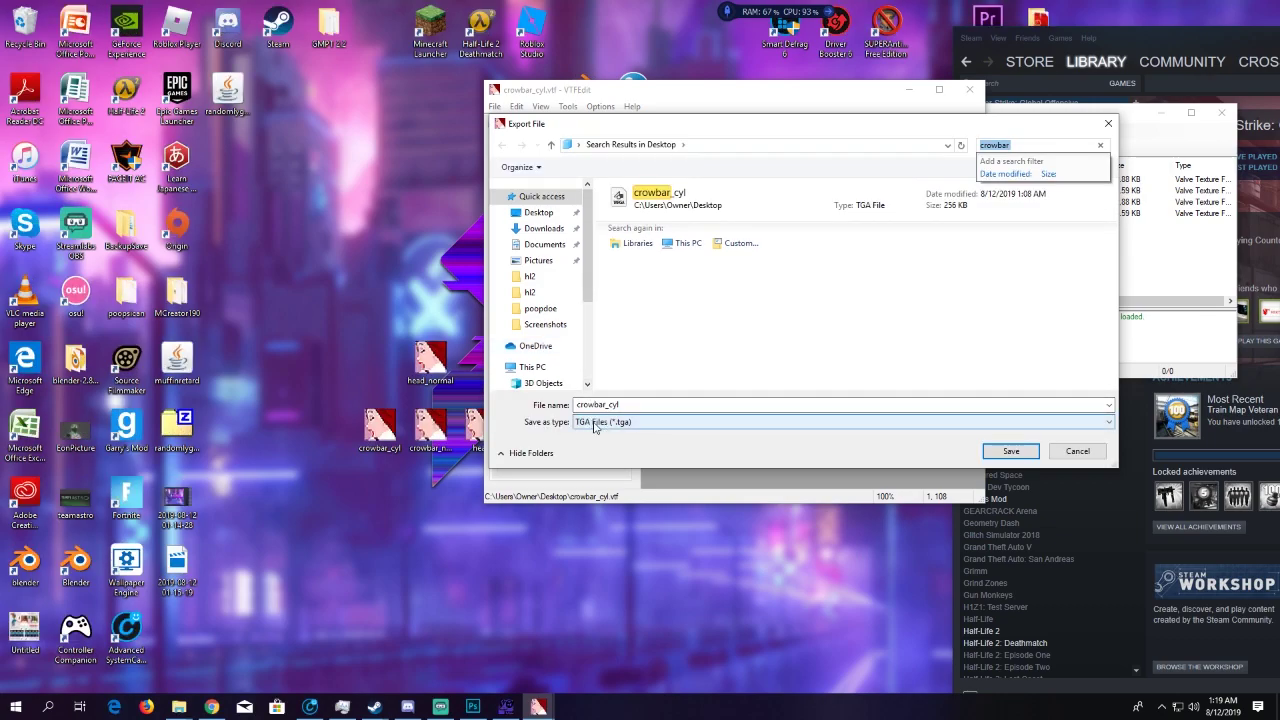
click(672, 205)
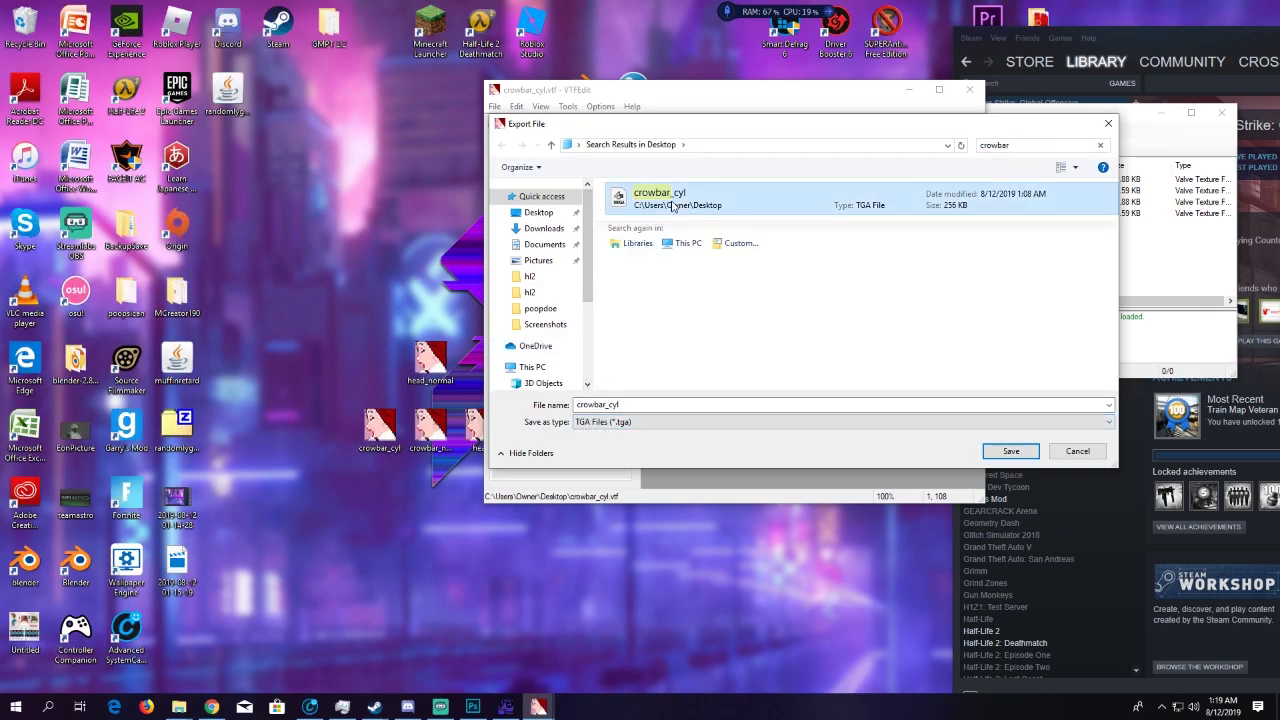
click(1012, 451)
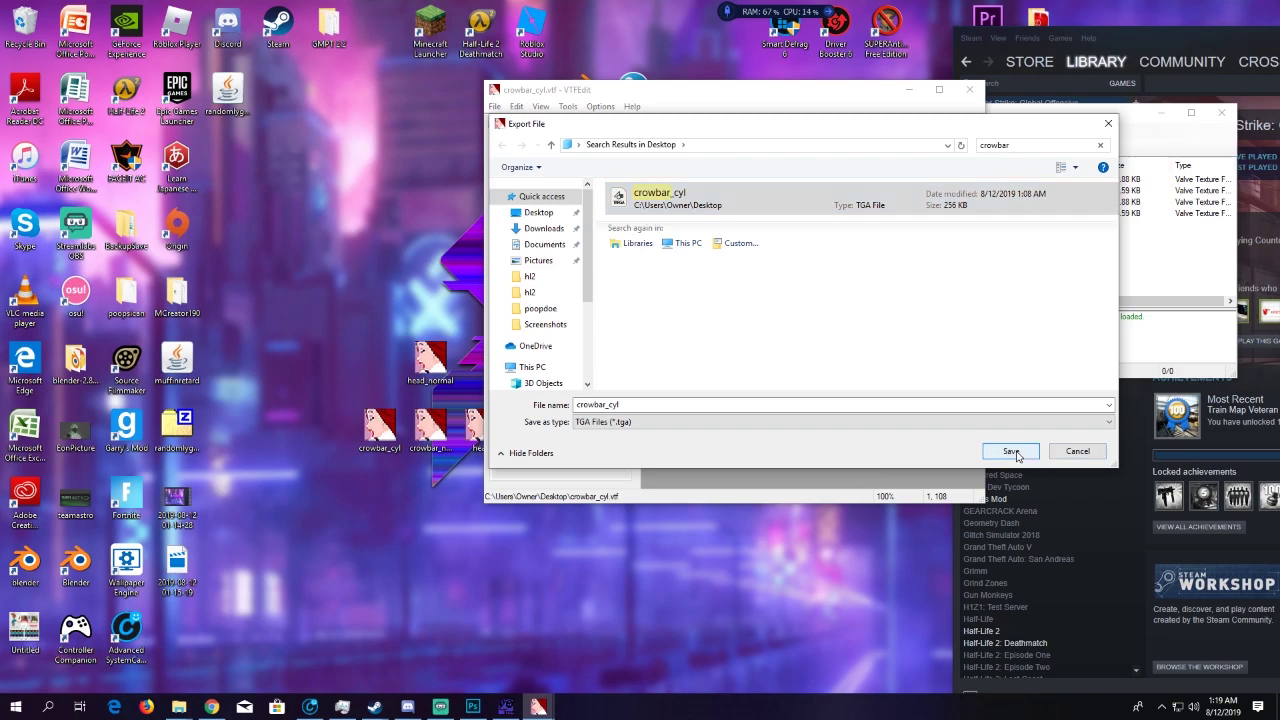
click(680, 357)
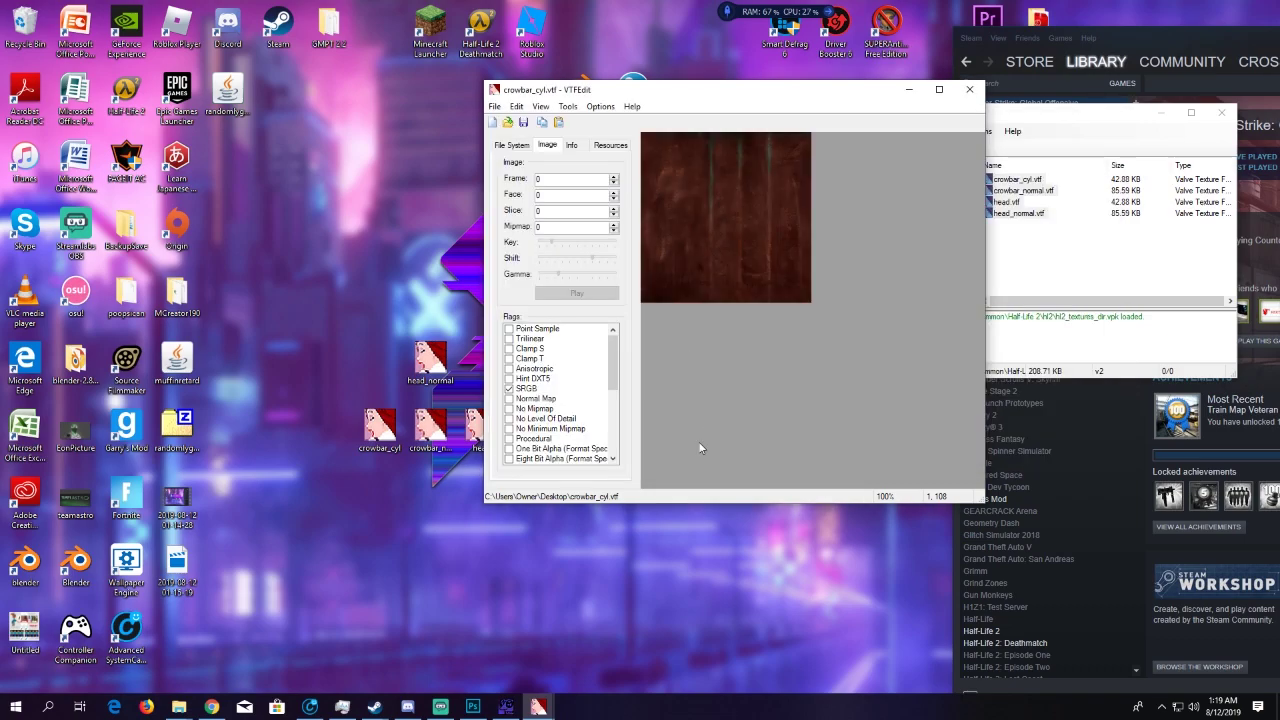
click(969, 89)
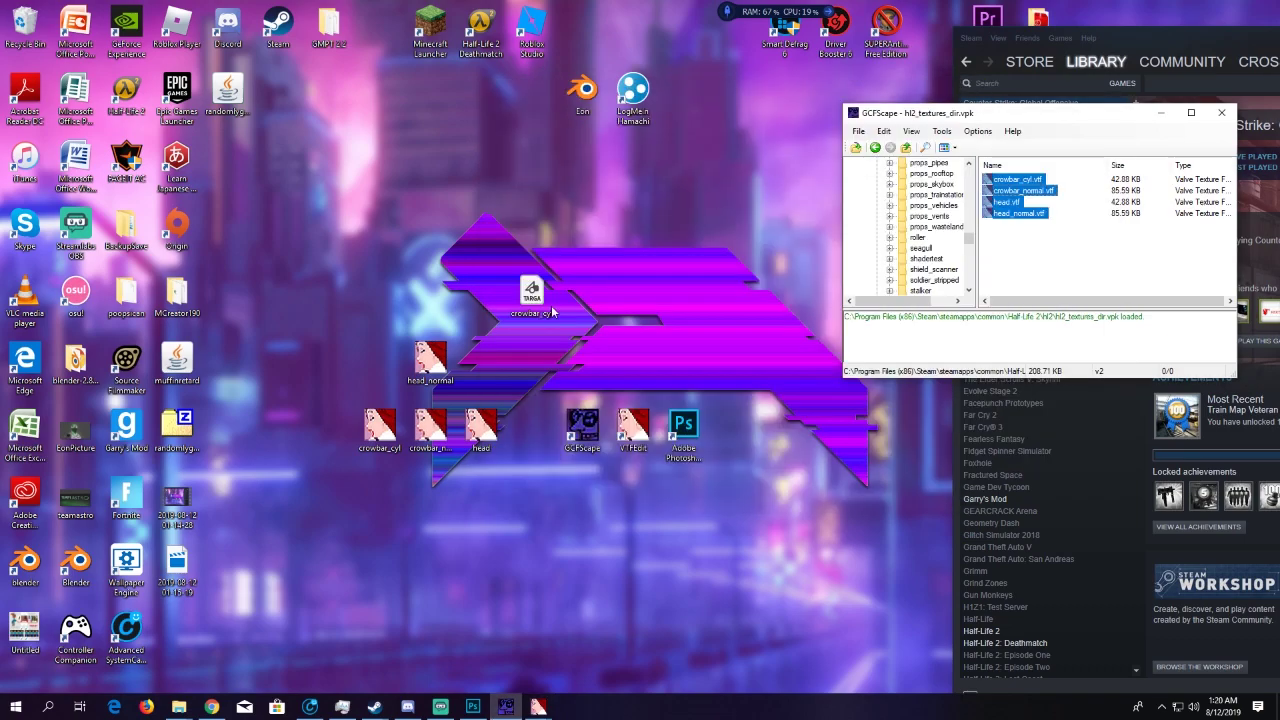
drag(536, 298, 630, 490)
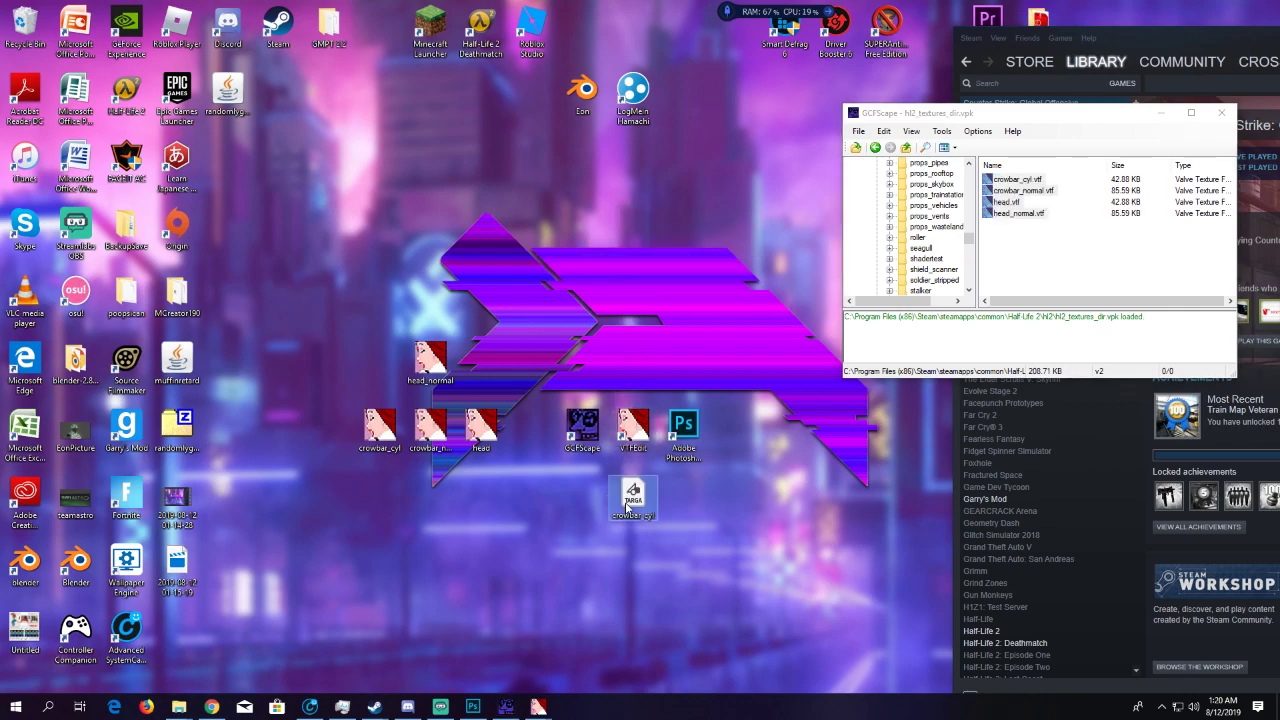
In Photoshop, create a new blank 640 x 468 Clipboard document
click(470, 708)
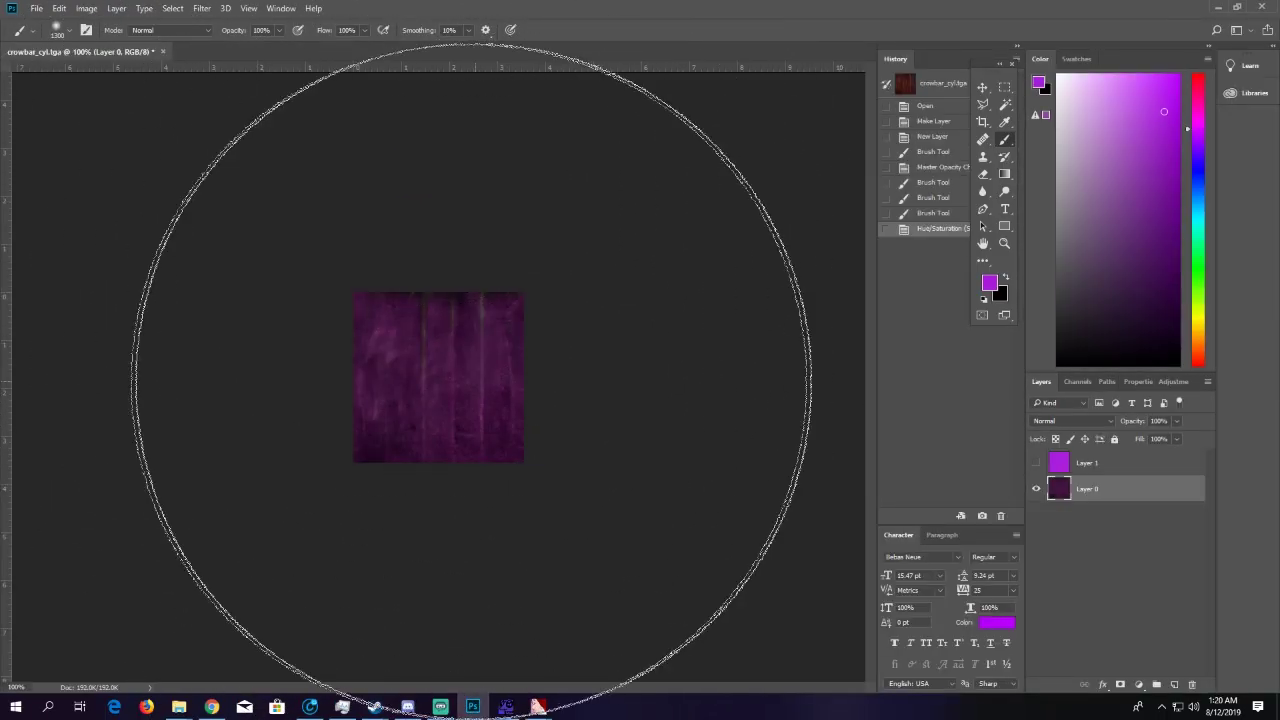
click(38, 9)
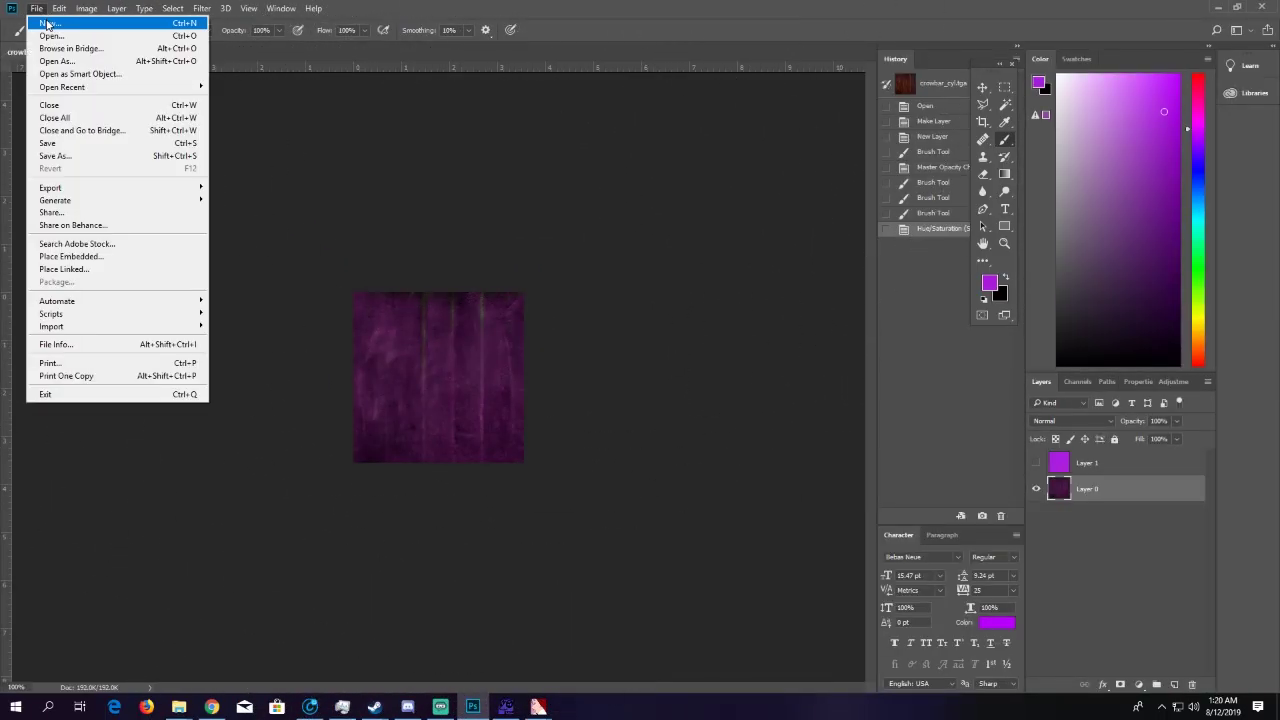
click(45, 22)
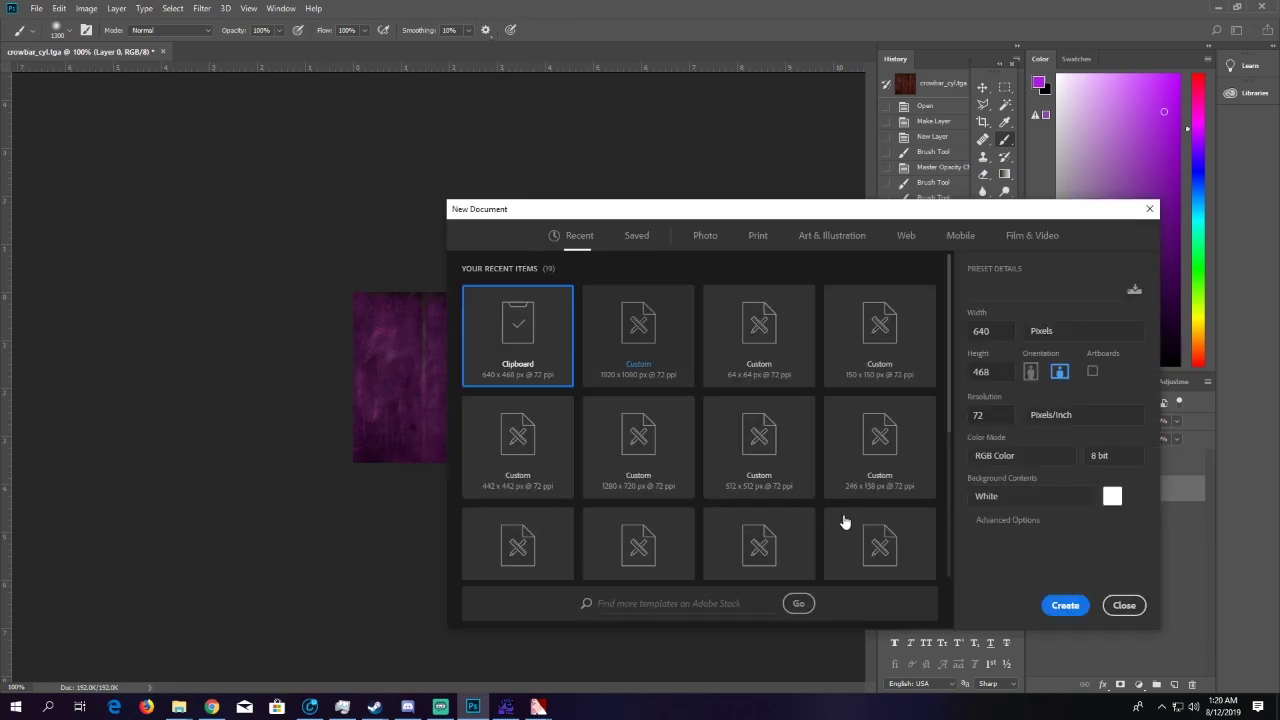
double_click(563, 366)
Find crowbar_cyl.tga on the Desktop and open it in Photoshop, kept maximized
click(36, 8)
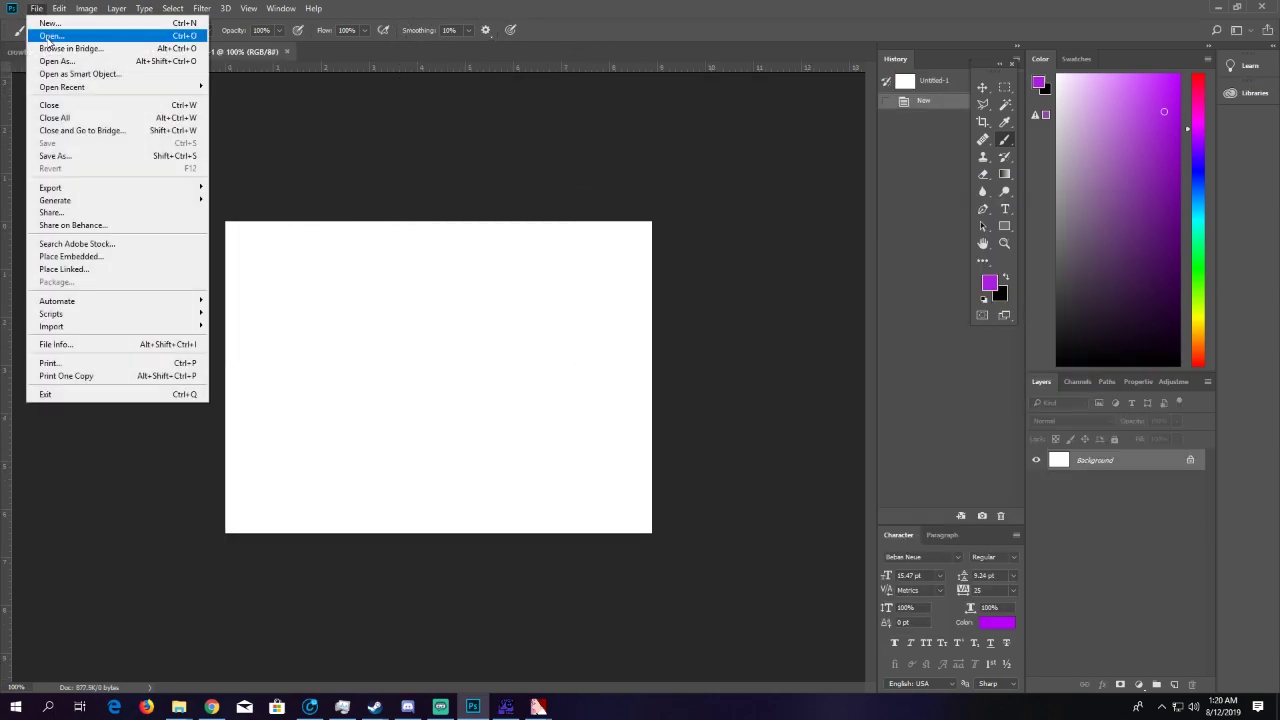
click(45, 37)
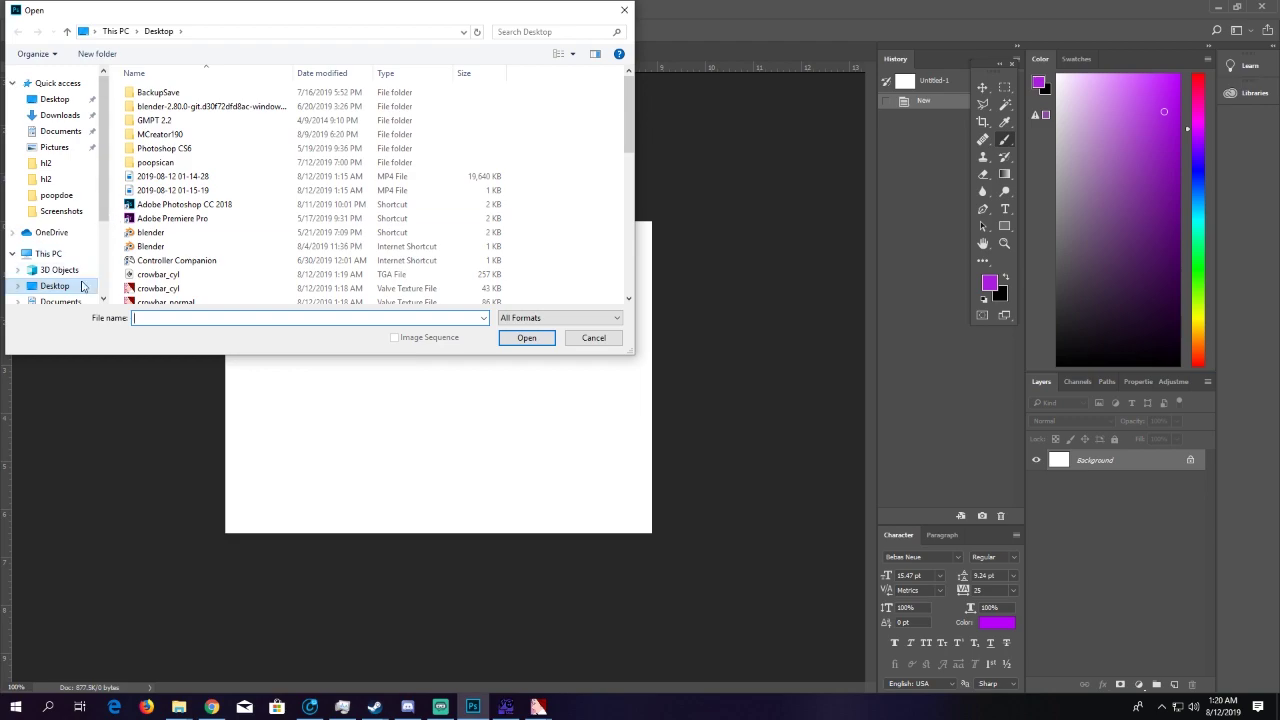
click(530, 31)
text(ta)
key(BackSpace)
key(BackSpace)
text(cyl)
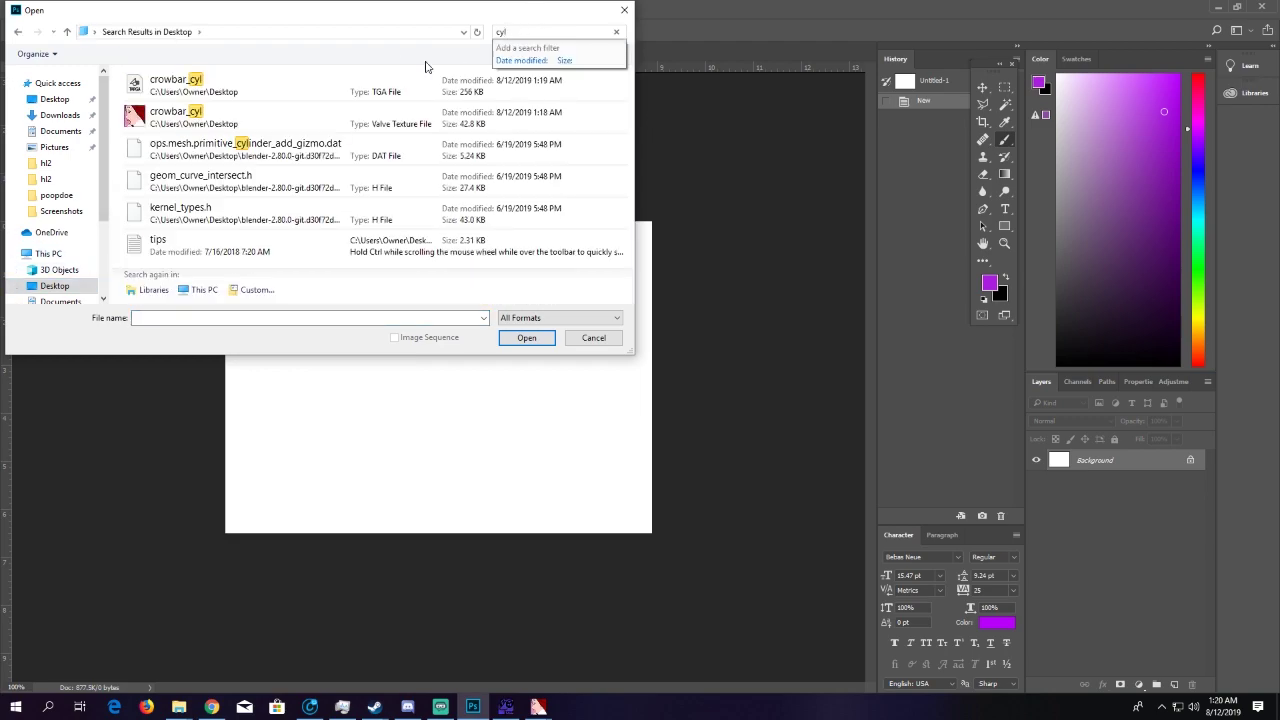
double_click(423, 66)
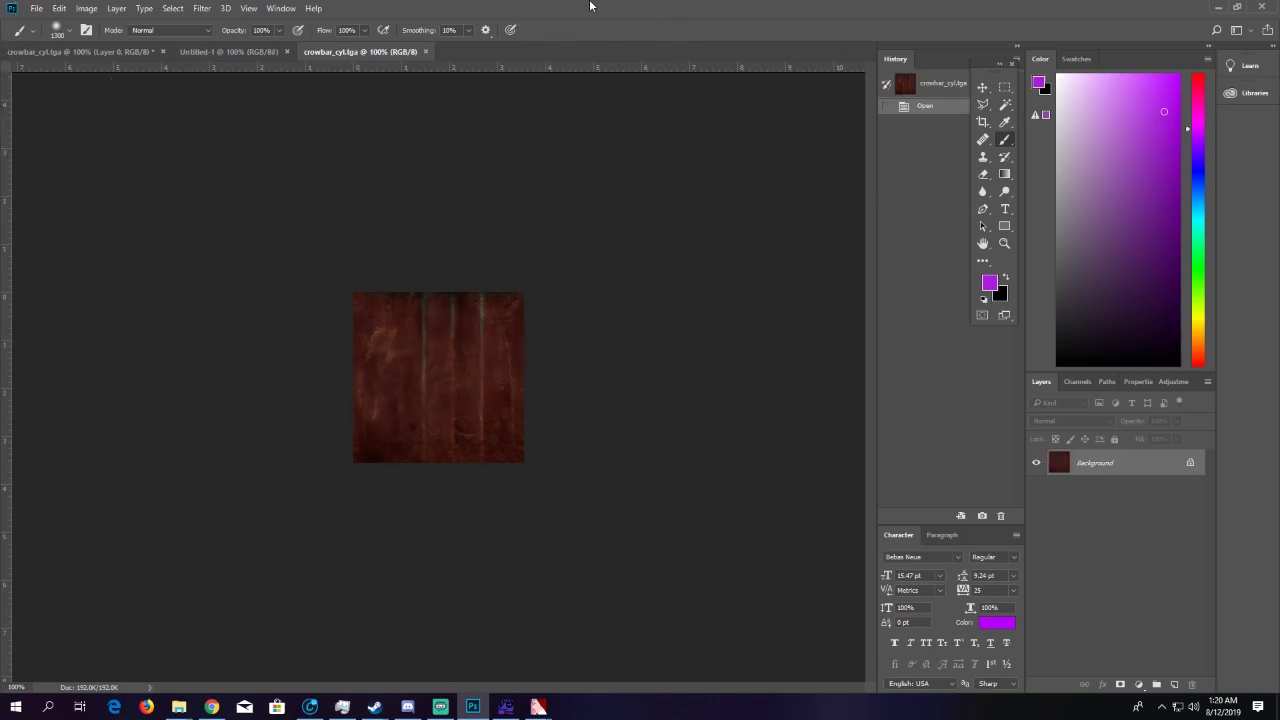
mouse_move(590, 8)
mouse_down()
mouse_move(797, 27)
mouse_move(797, 16)
mouse_up()
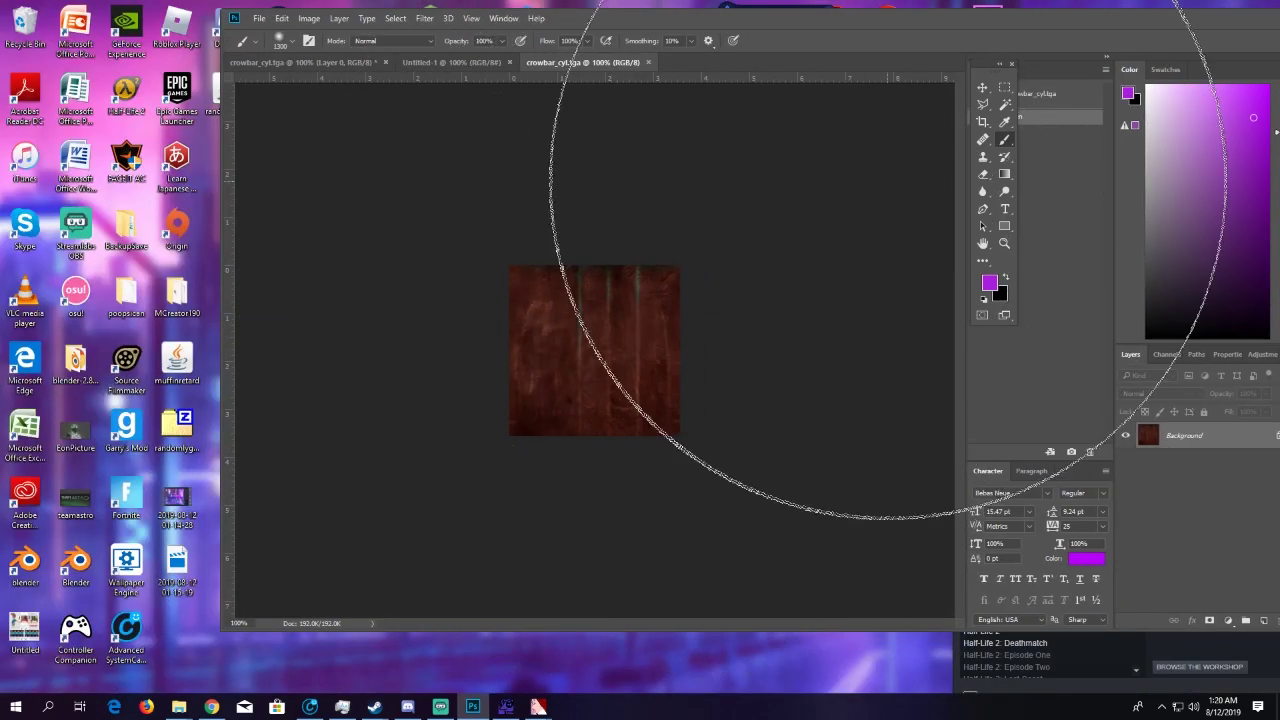
double_click(858, 25)
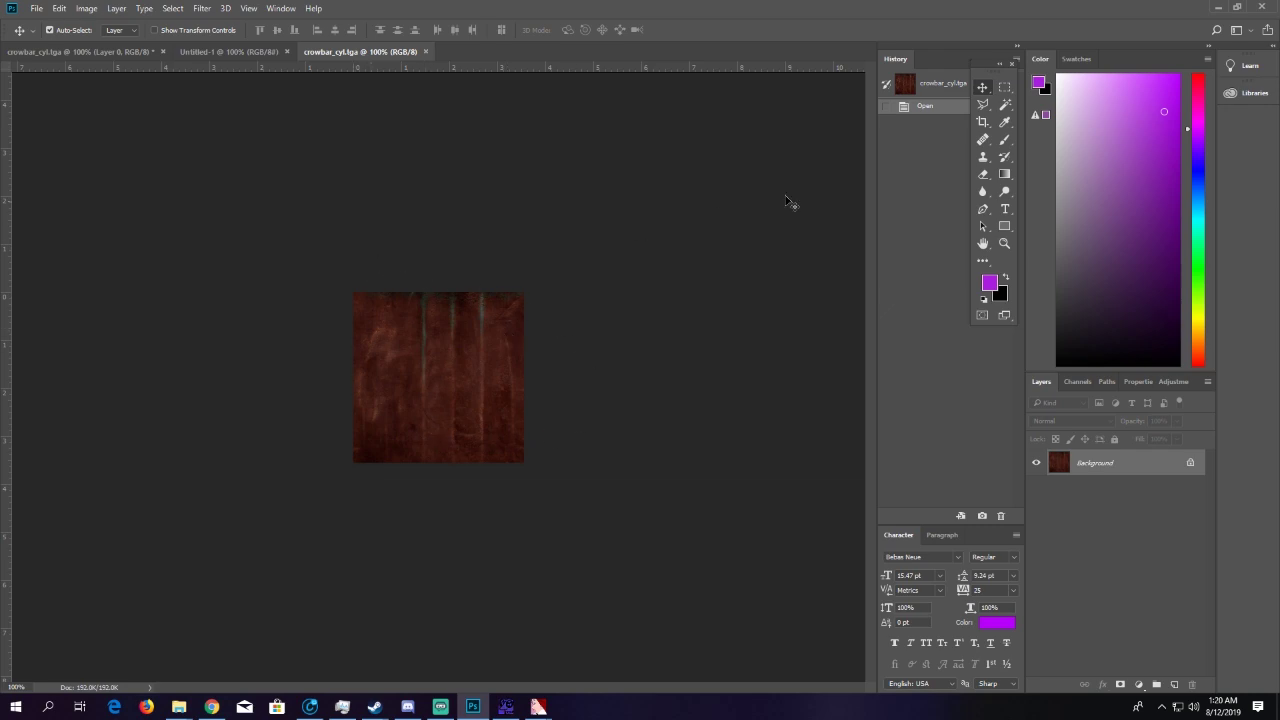
Apply a Hue/Saturation adjustment with Hue -75 to turn the crowbar purple
click(82, 11)
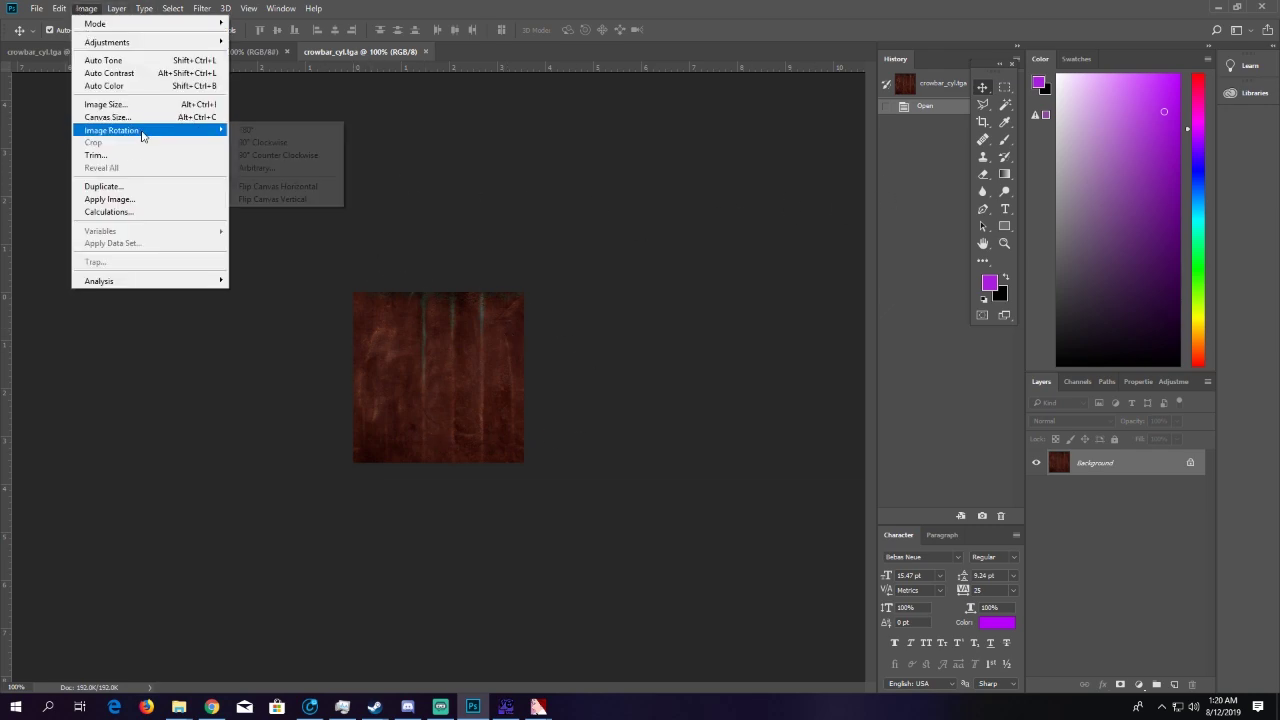
mouse_move(112, 42)
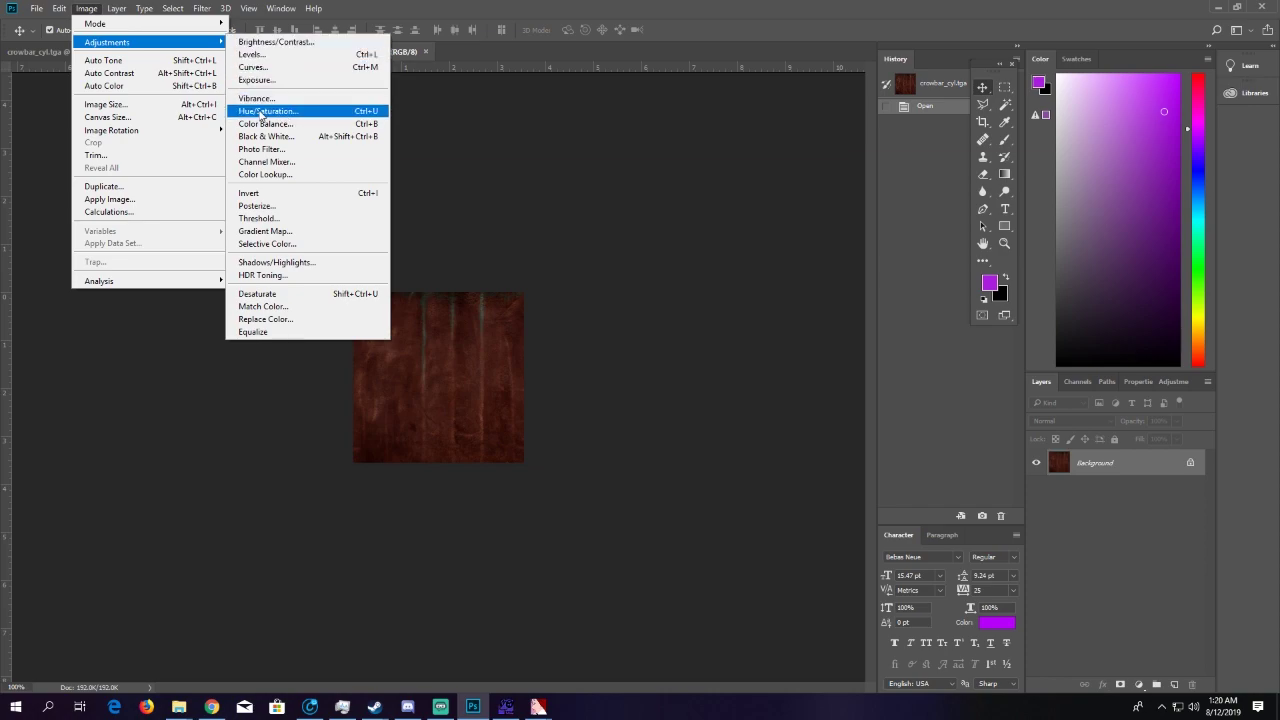
click(262, 114)
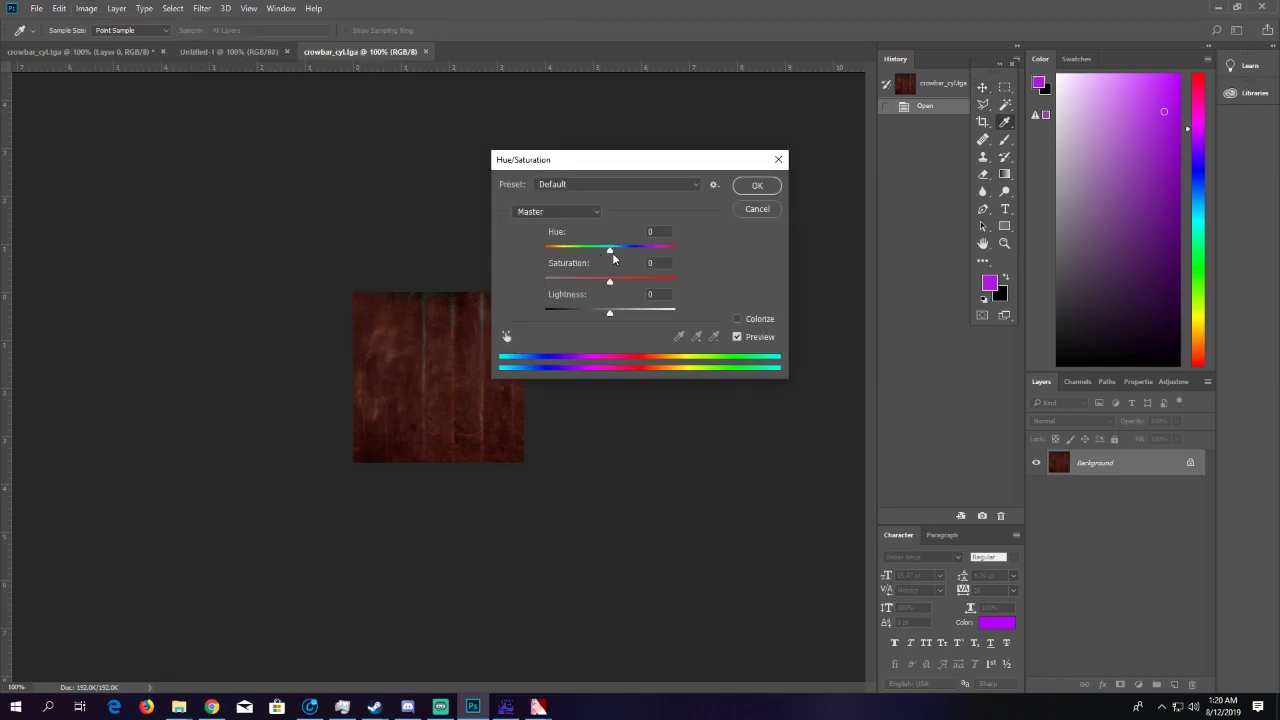
drag(610, 248, 573, 251)
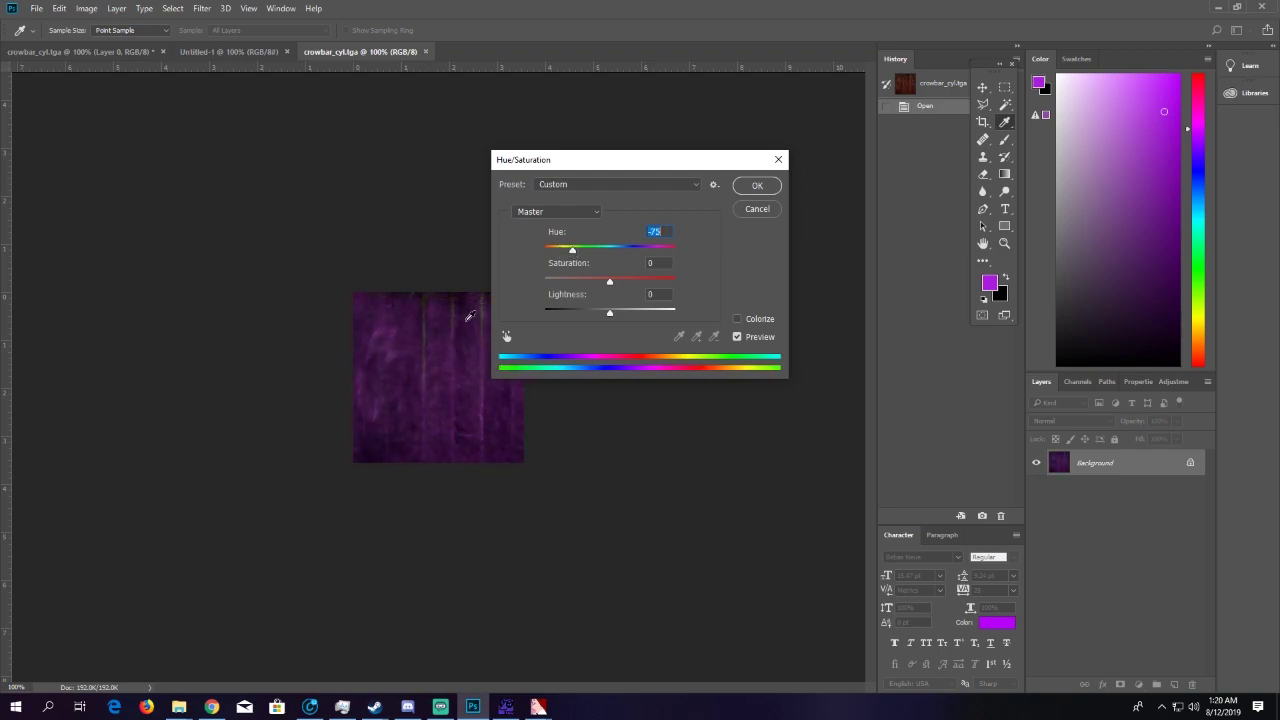
click(757, 188)
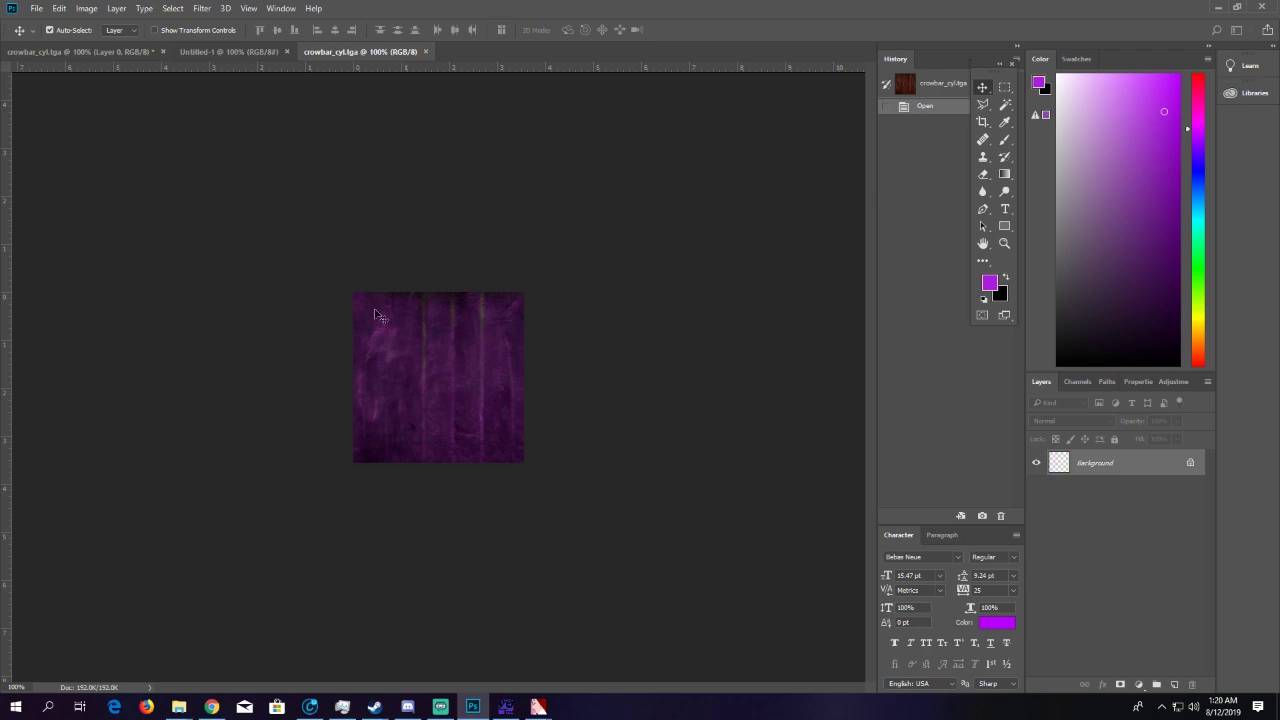
Save the image over crowbar_cyl.tga as Targa, accept Targa options, and show the desktop
key(v)
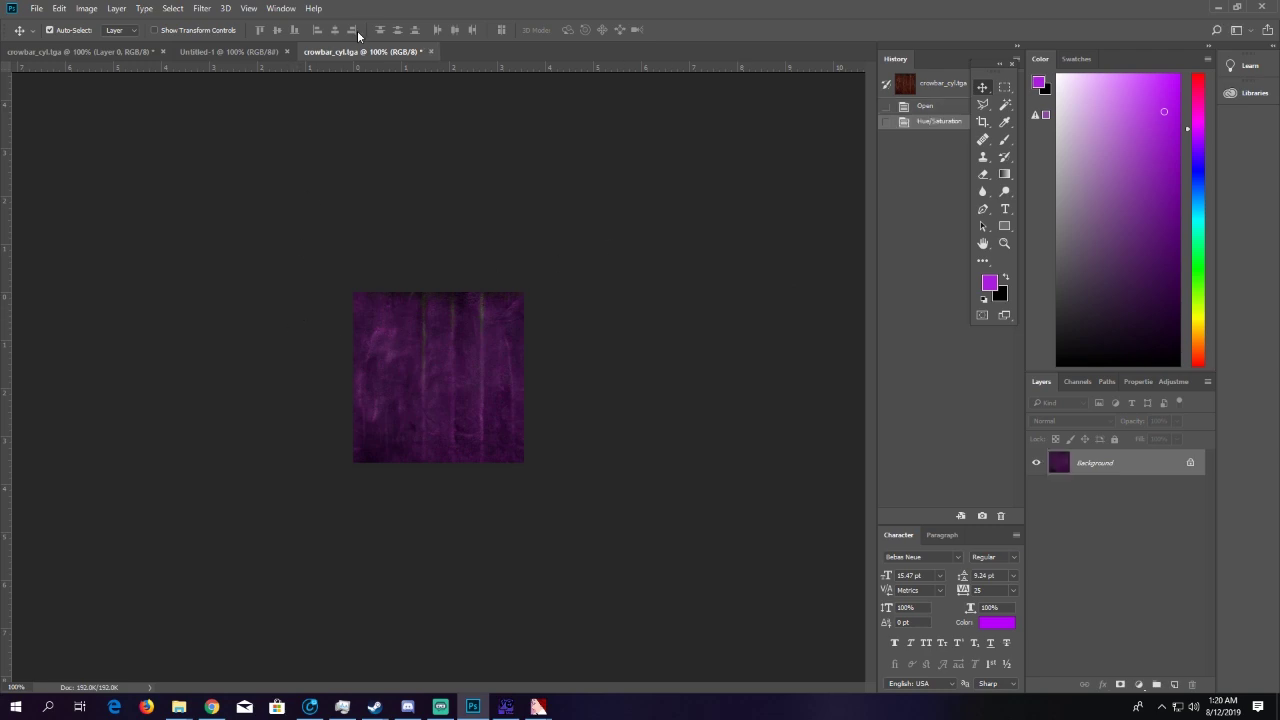
click(35, 9)
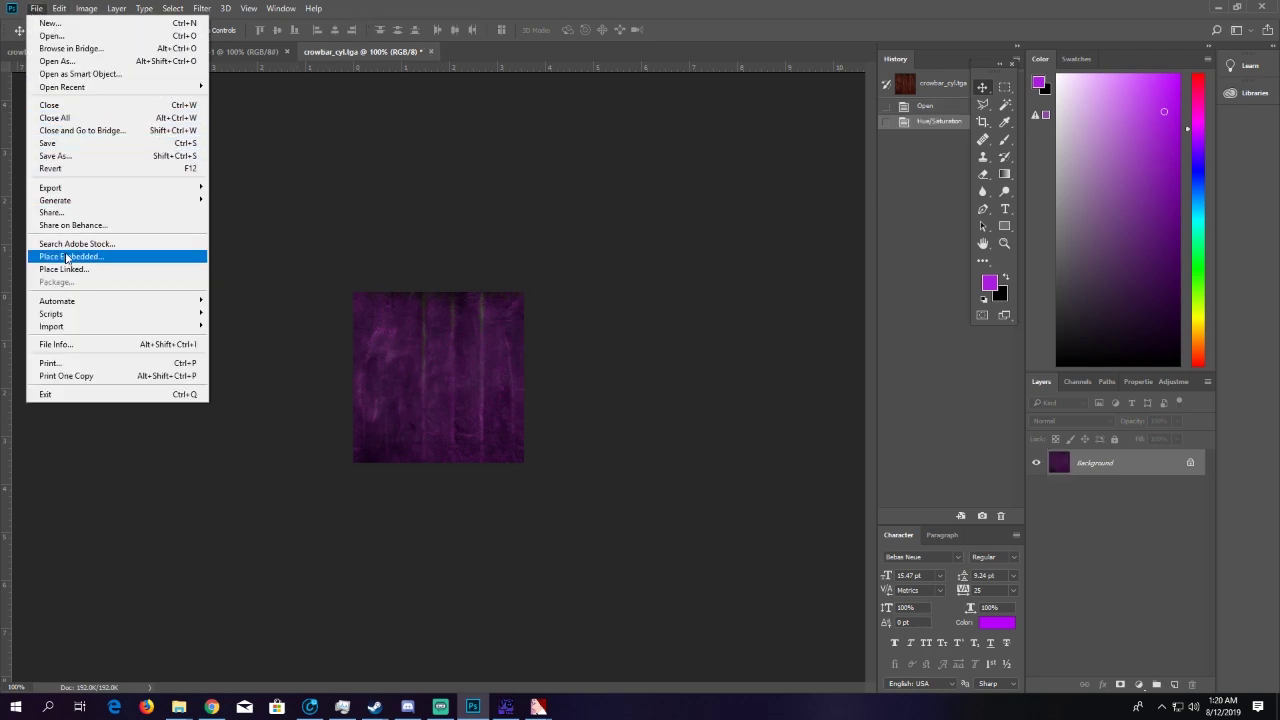
click(62, 156)
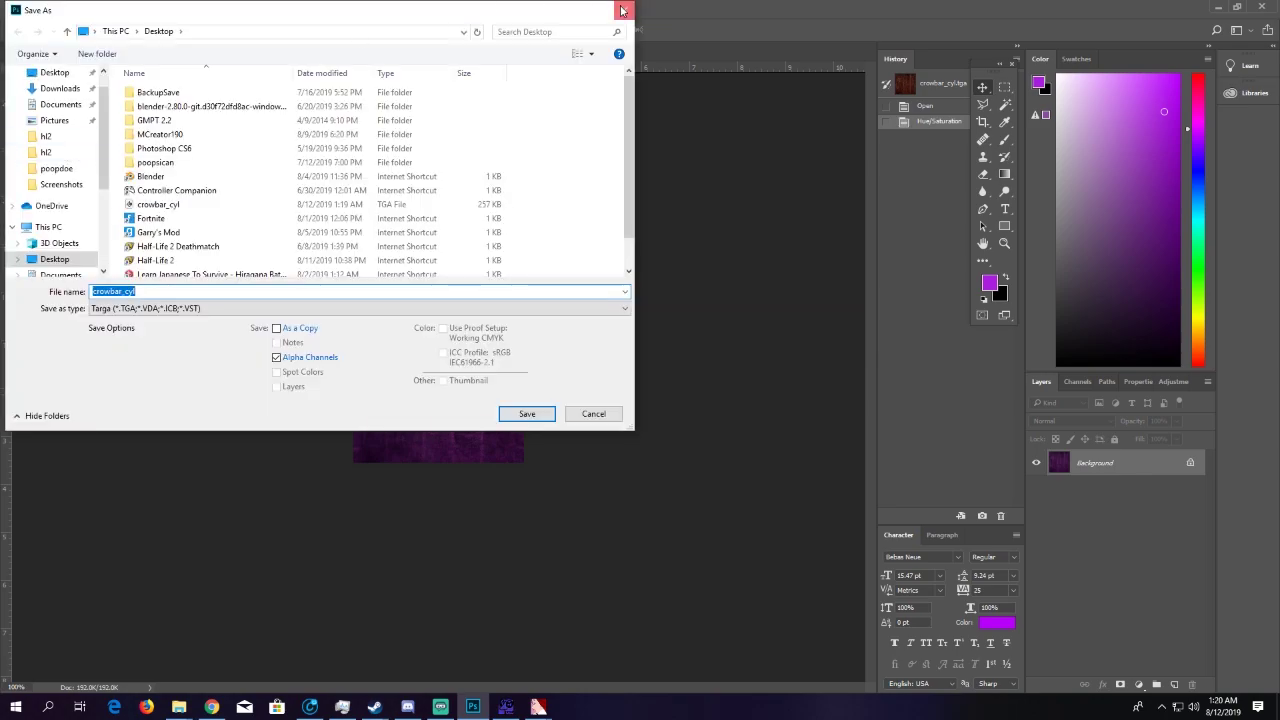
click(622, 10)
click(36, 10)
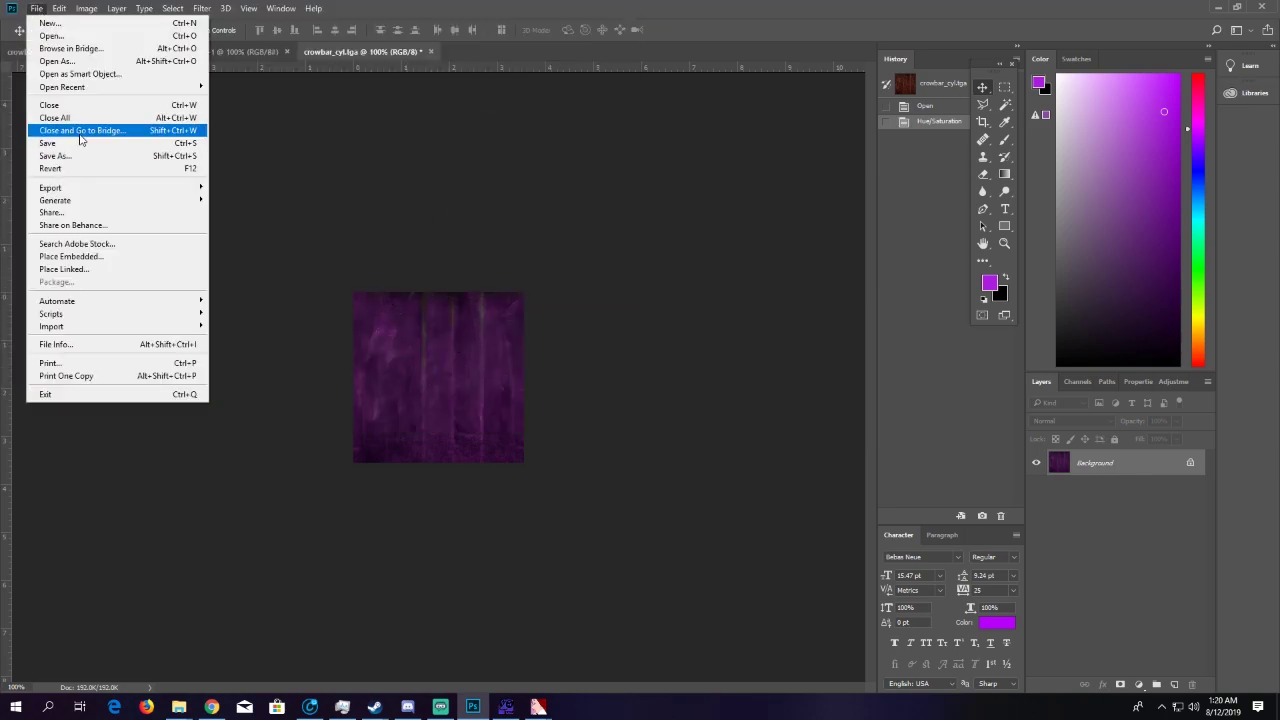
click(75, 157)
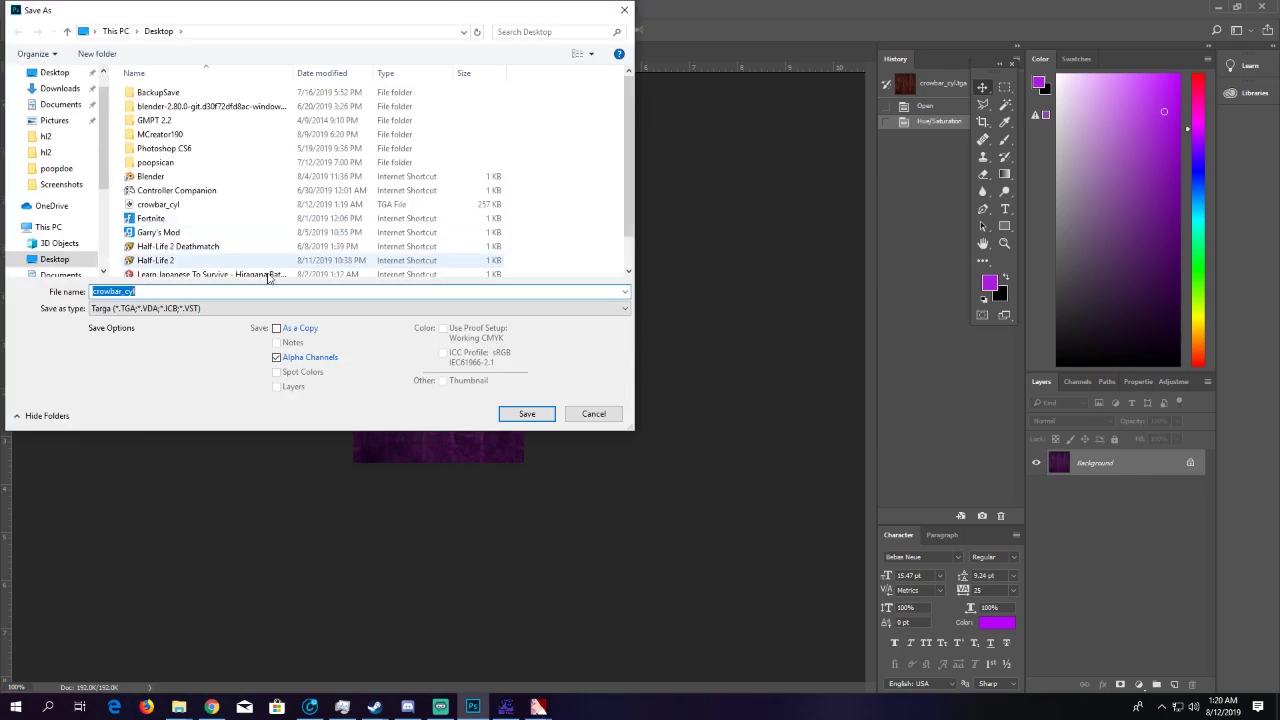
click(230, 308)
click(135, 522)
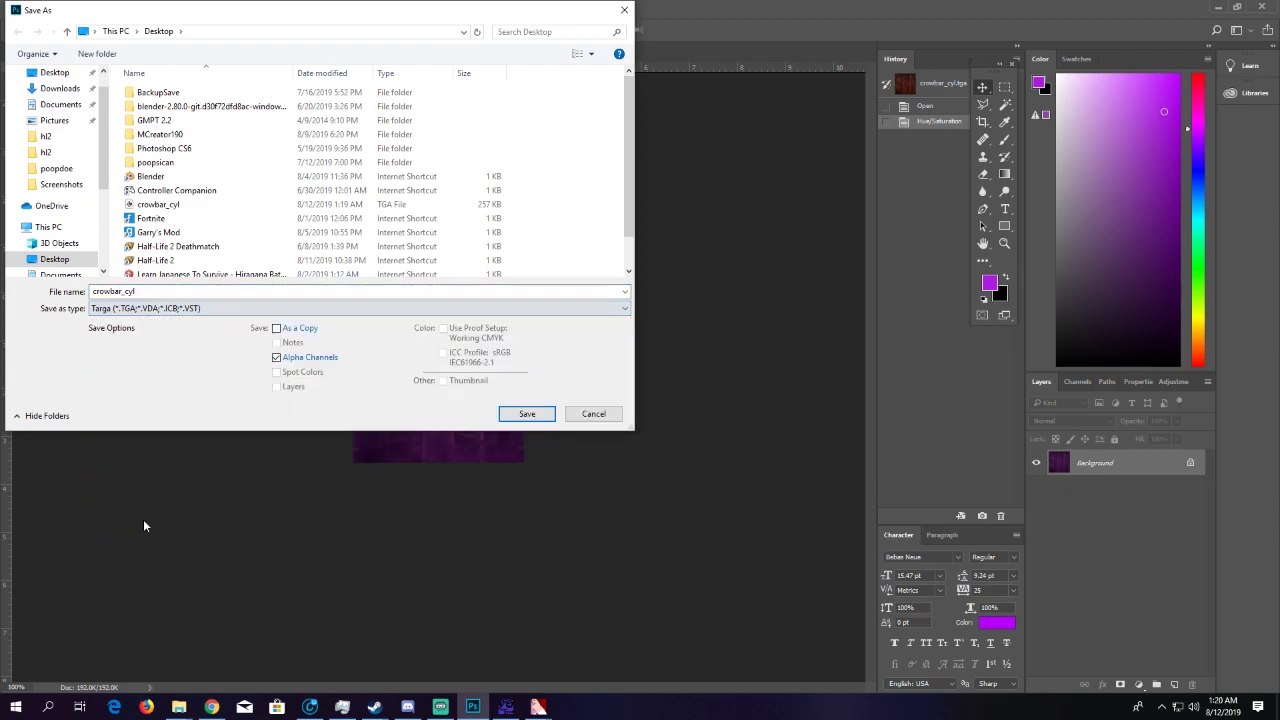
click(527, 413)
click(656, 352)
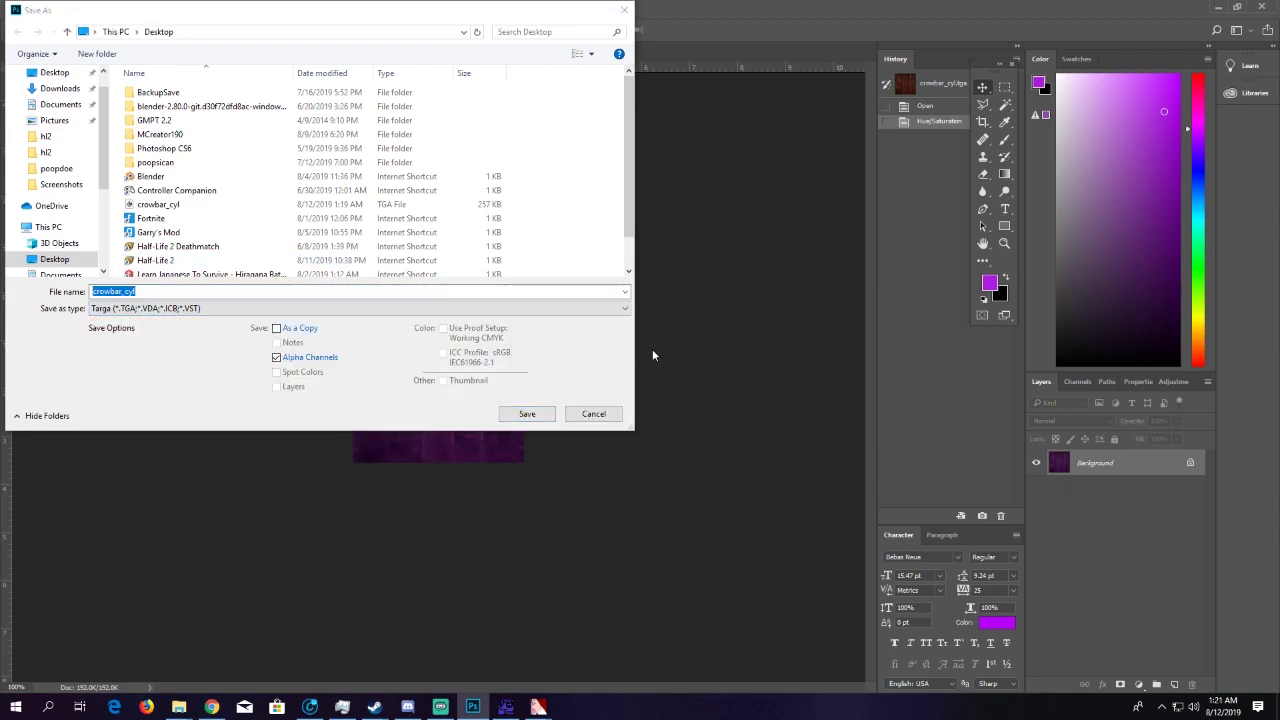
click(678, 236)
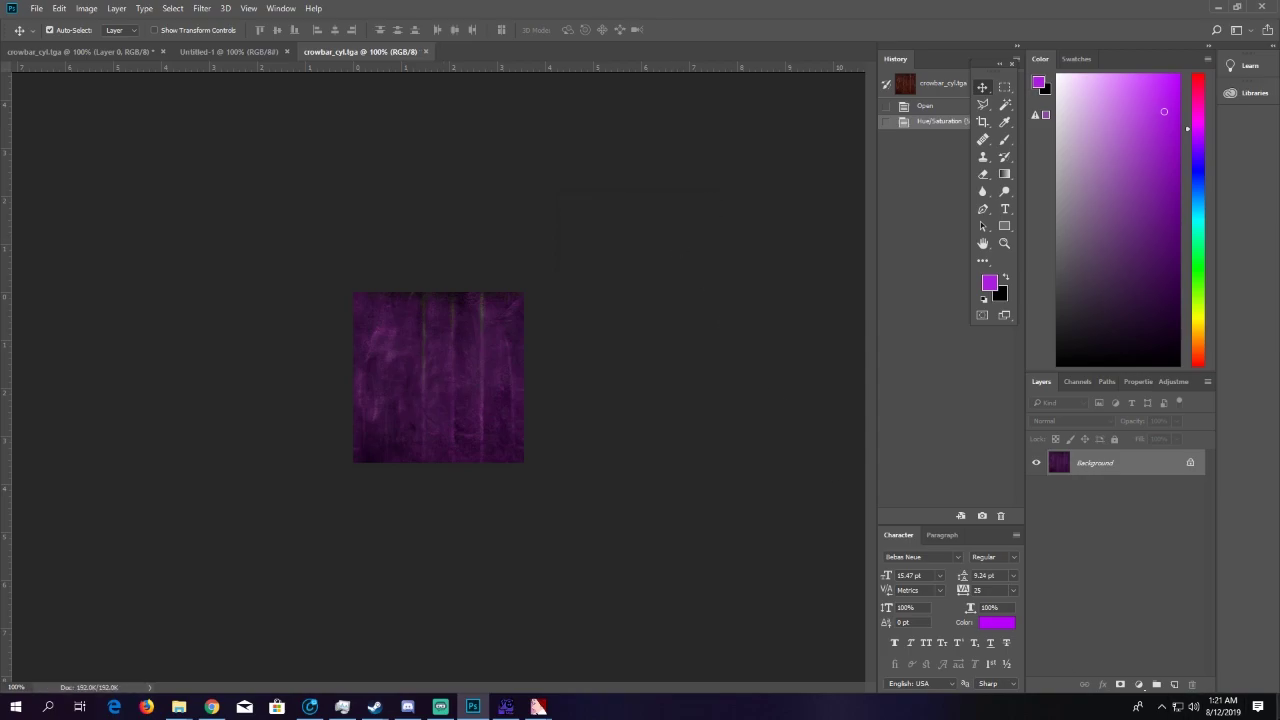
key(super+d)
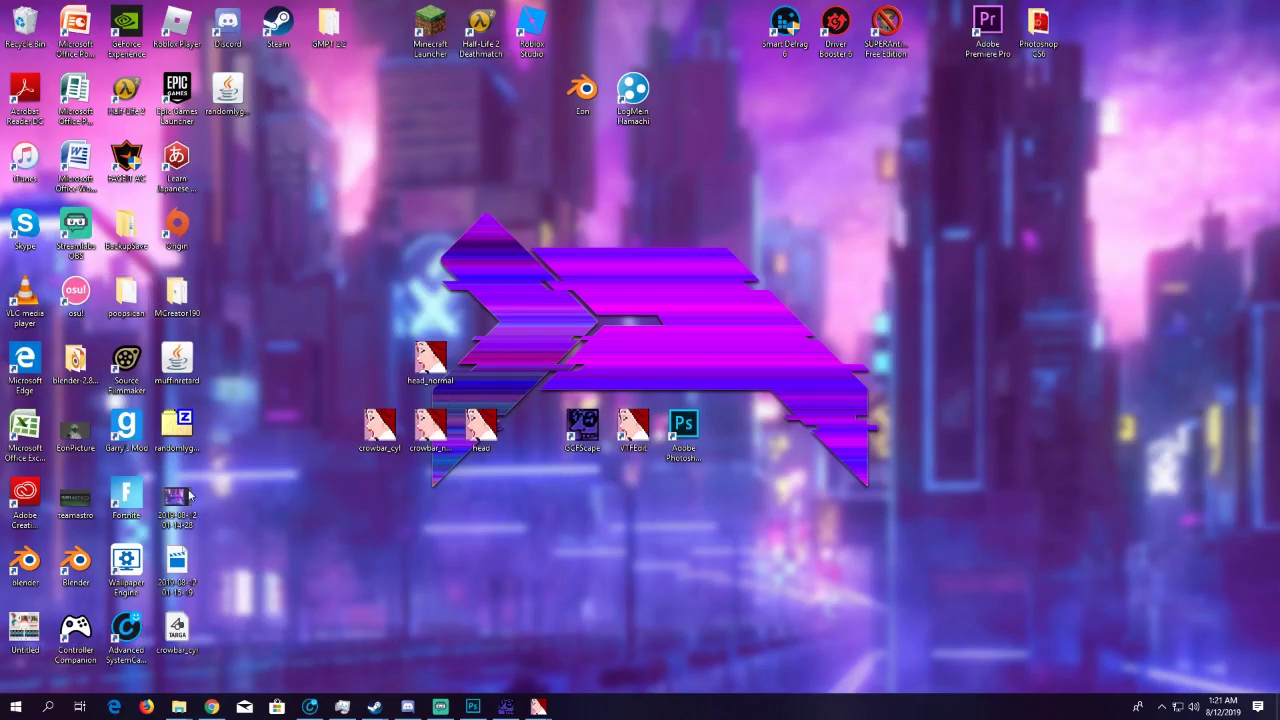
Launch VTFEdit from the desktop, with crowbar_cyl.tga moved to the desktop centre
drag(177, 630, 630, 355)
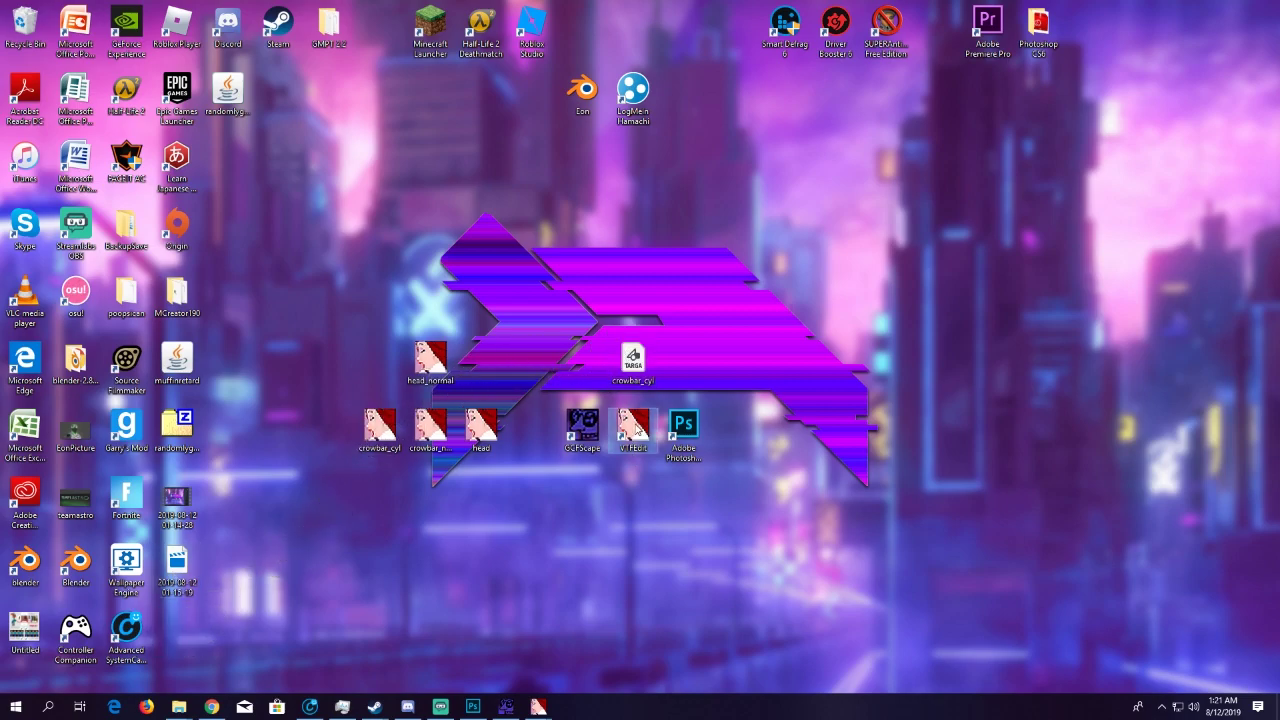
double_click(633, 427)
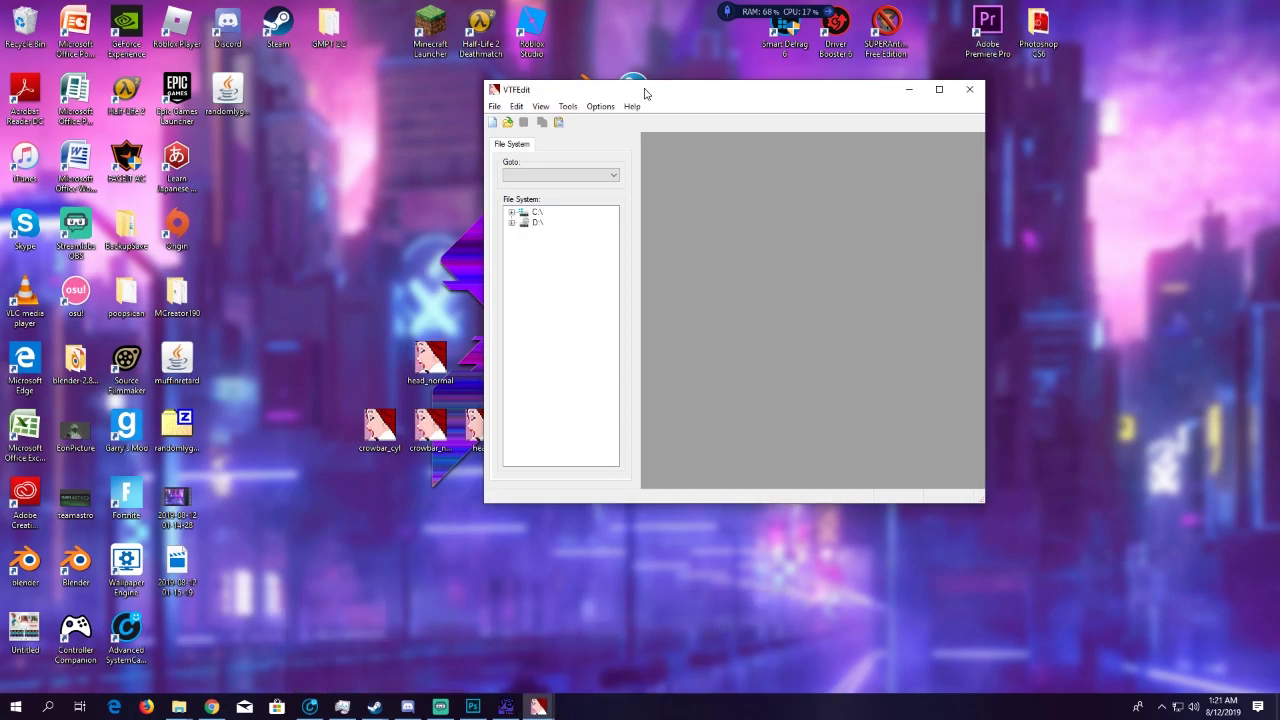
drag(645, 93, 924, 103)
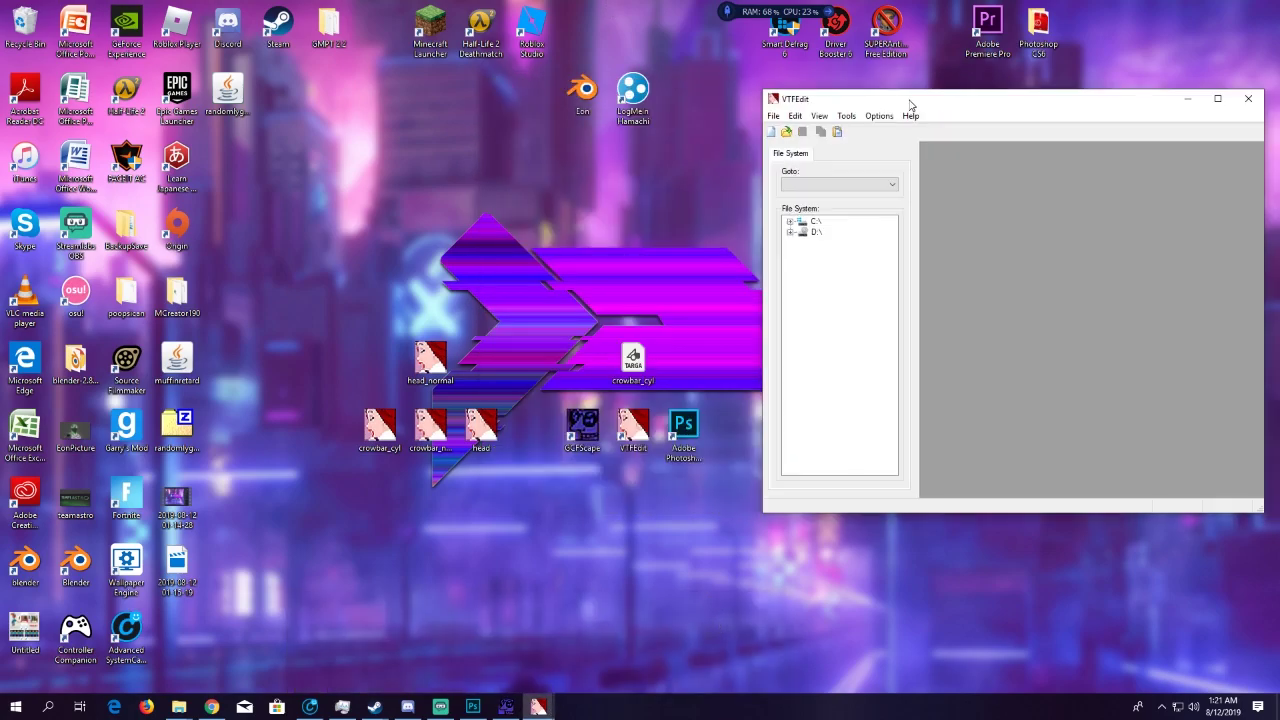
Import crowbar_cyl.tga as a new texture with the default VTF conversion options
click(772, 116)
click(802, 200)
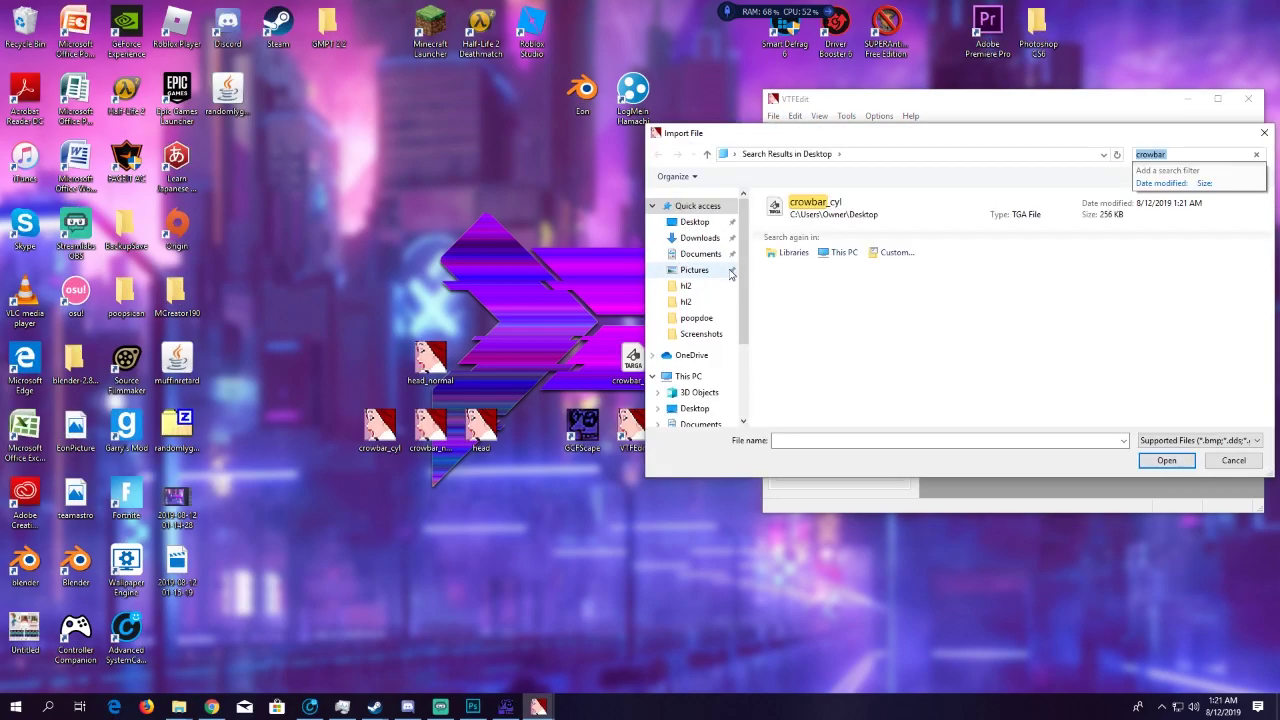
click(811, 215)
double_click(811, 215)
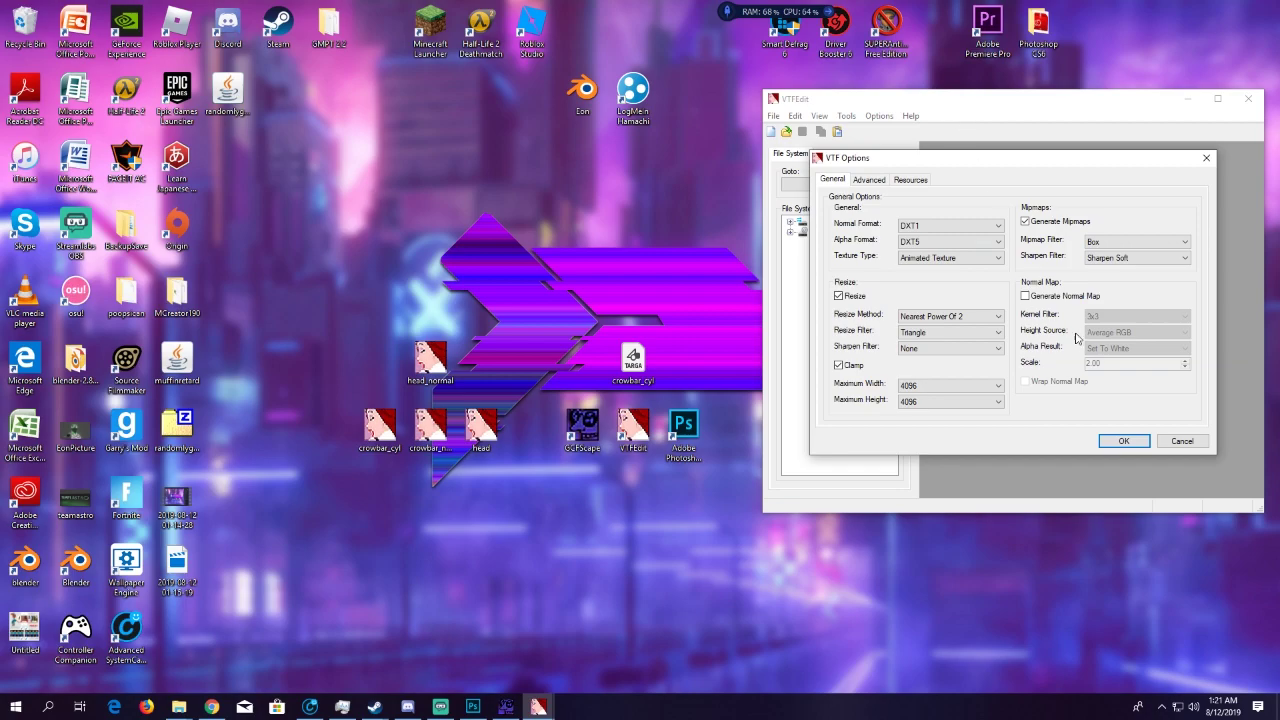
click(1117, 434)
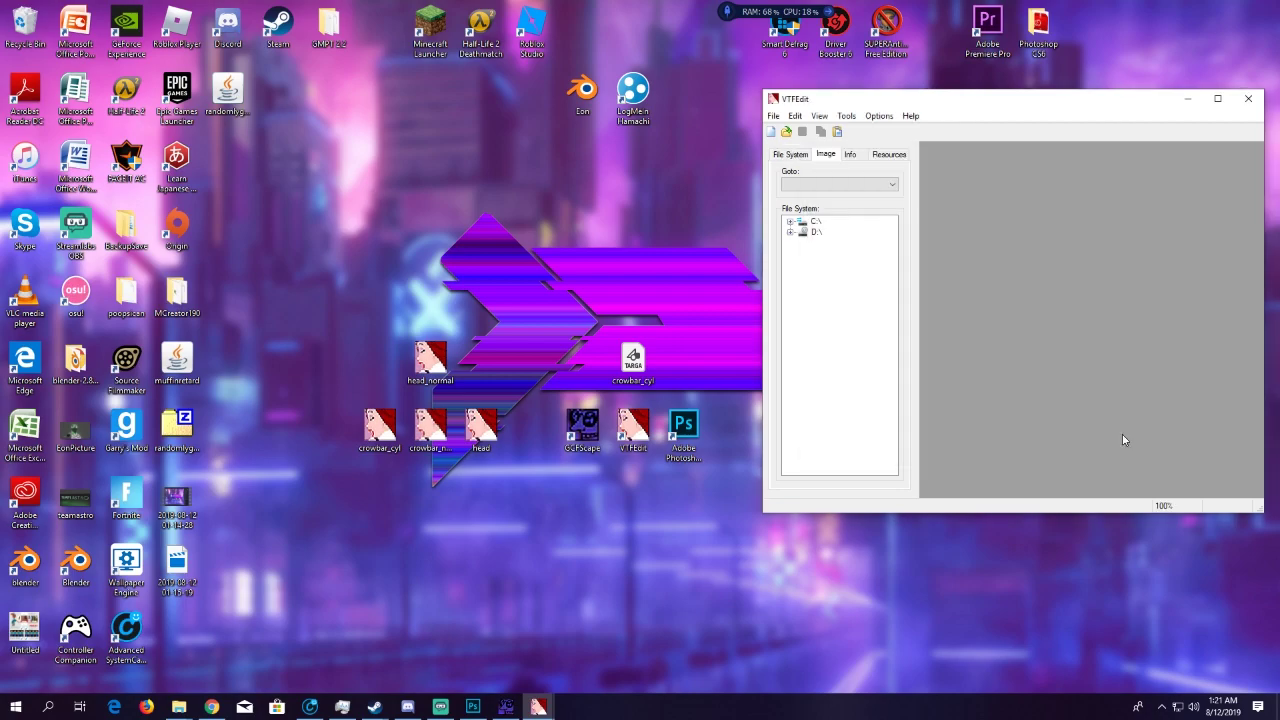
drag(913, 101, 857, 57)
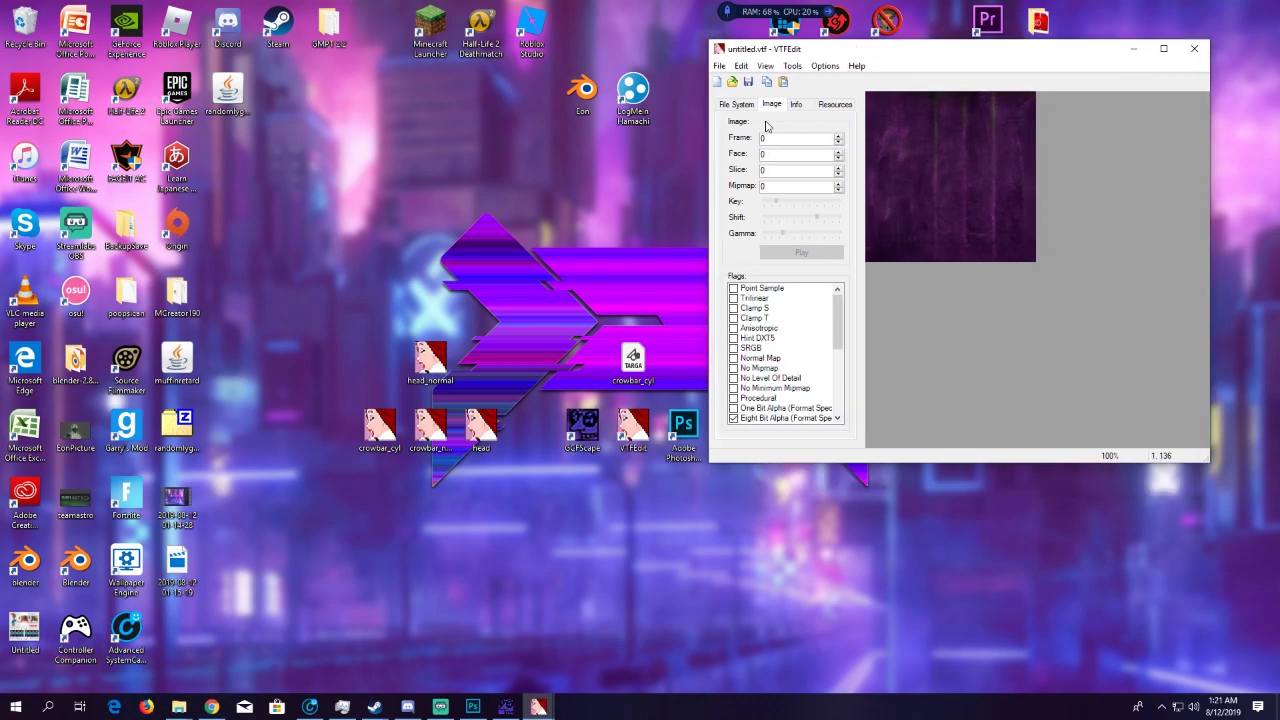
drag(802, 53, 836, 48)
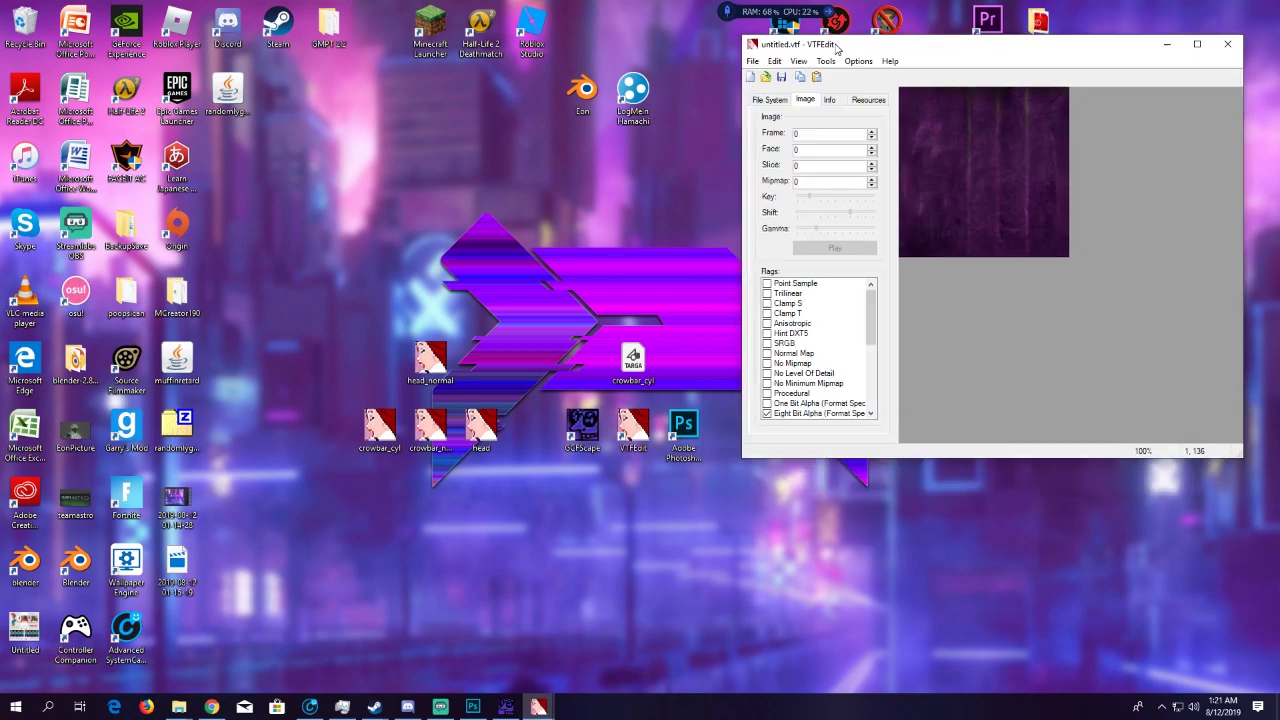
Open the original brown crowbar_cyl.vtf for comparison, then close it
click(754, 62)
double_click(379, 430)
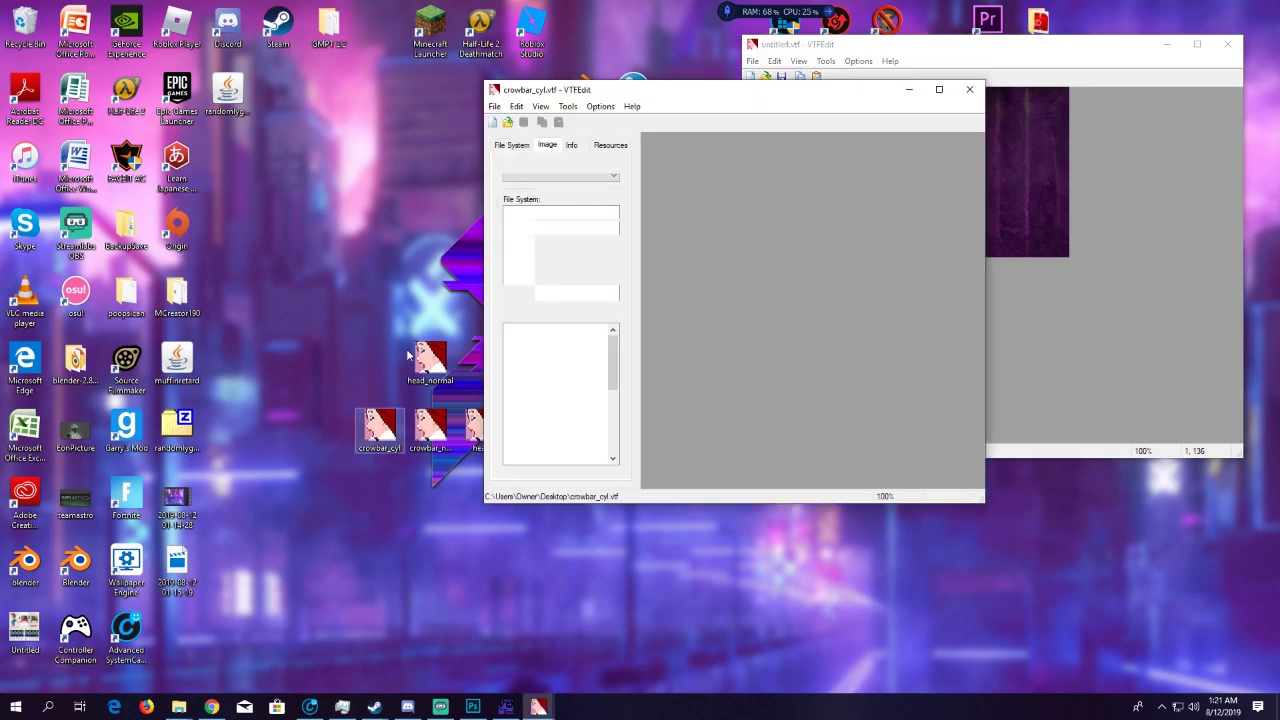
drag(700, 89, 398, 41)
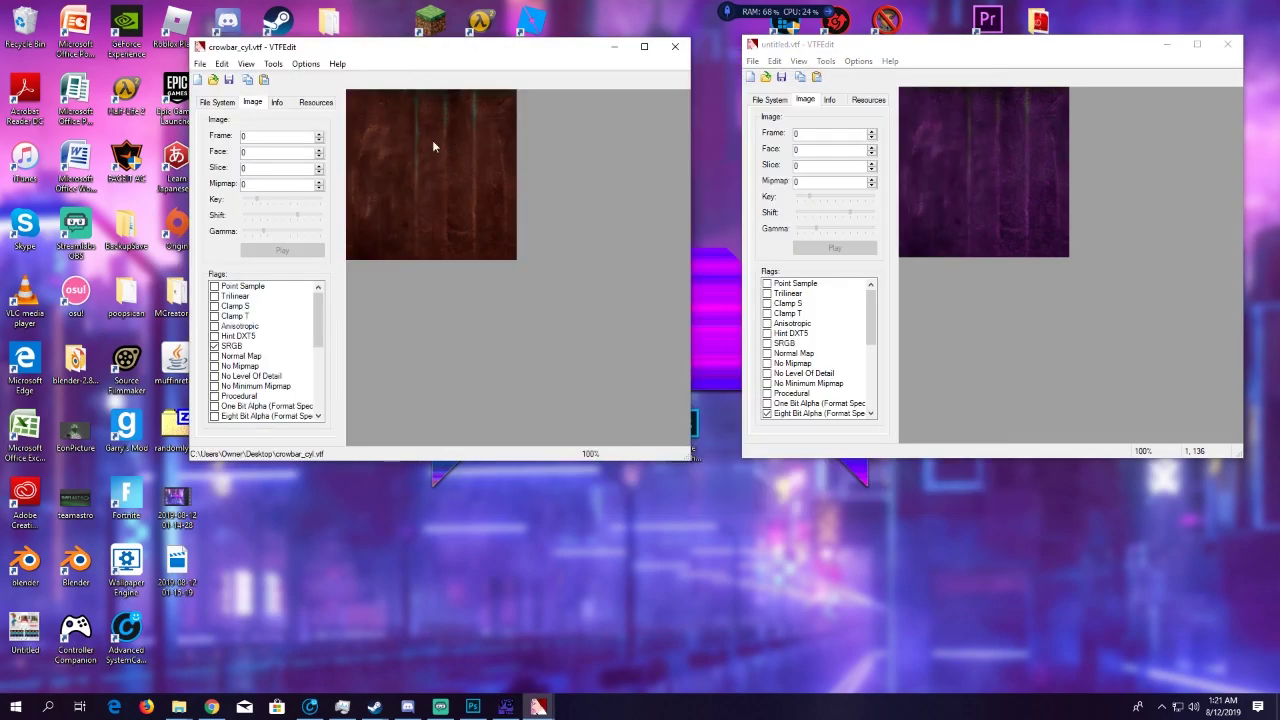
click(681, 44)
Save the purple texture over the Desktop's crowbar_cyl.vtf, confirm the replace, and close VTFEdit
click(753, 61)
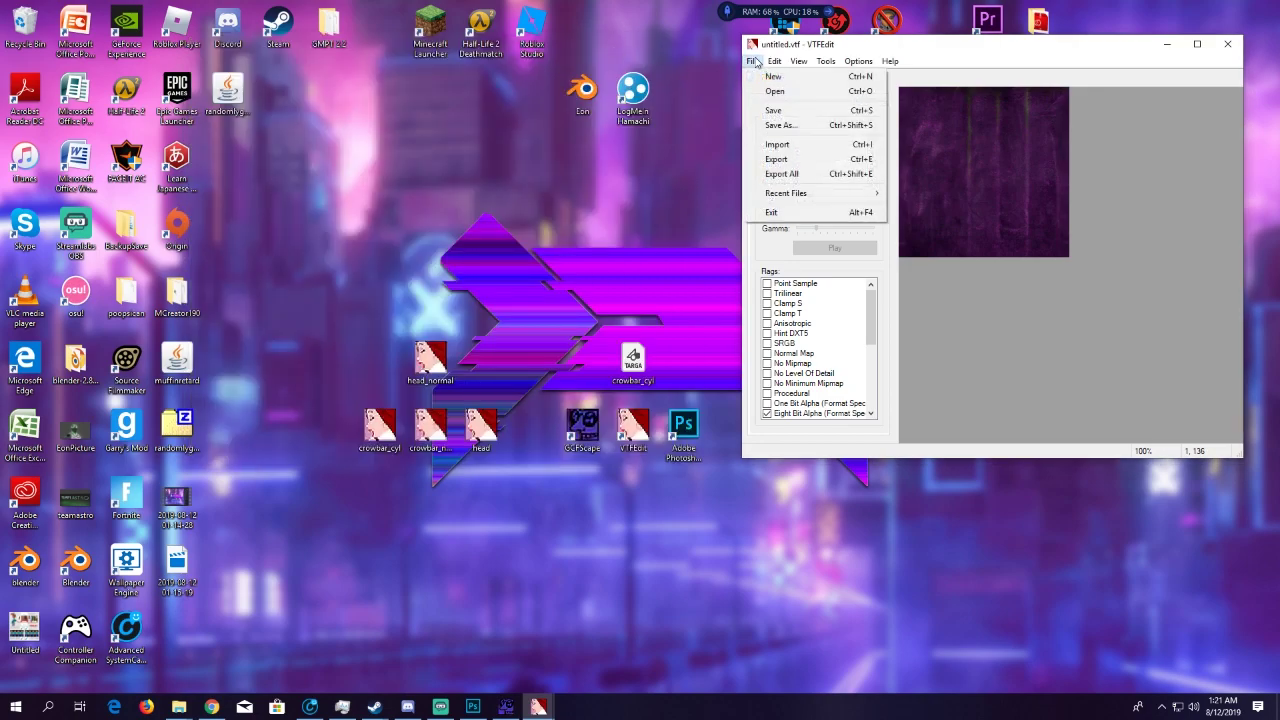
click(783, 159)
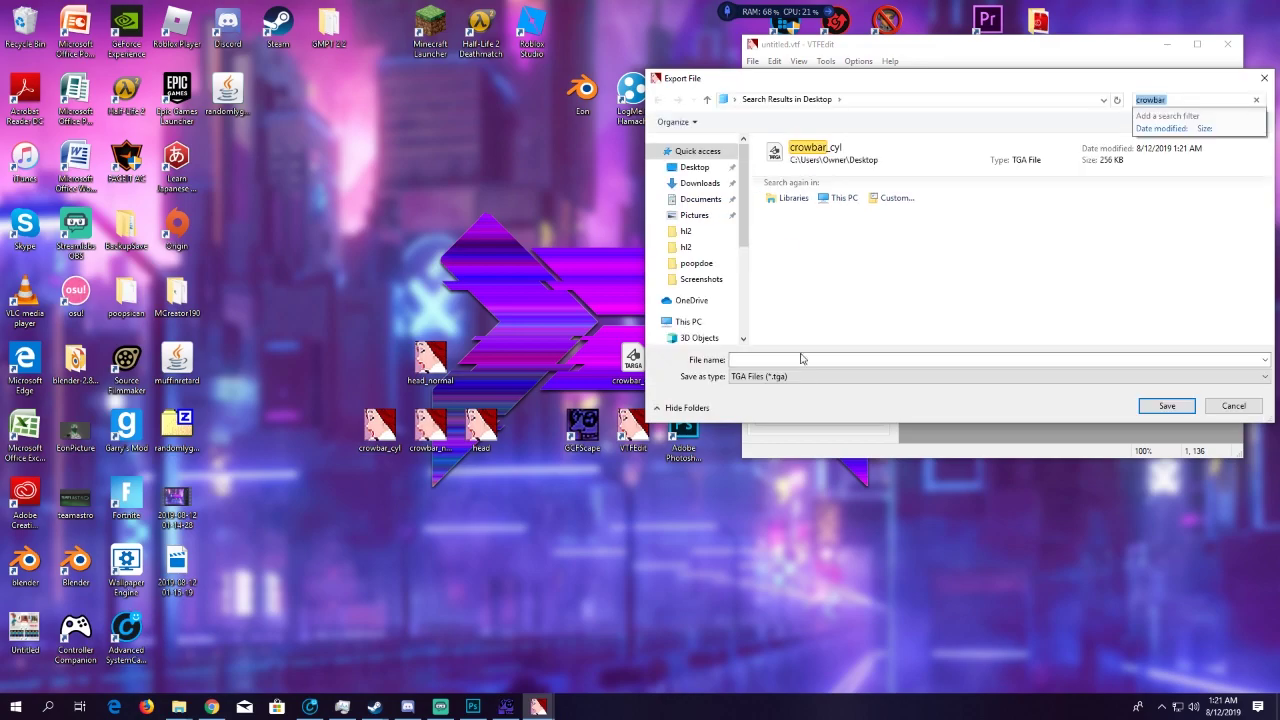
key(Escape)
click(753, 61)
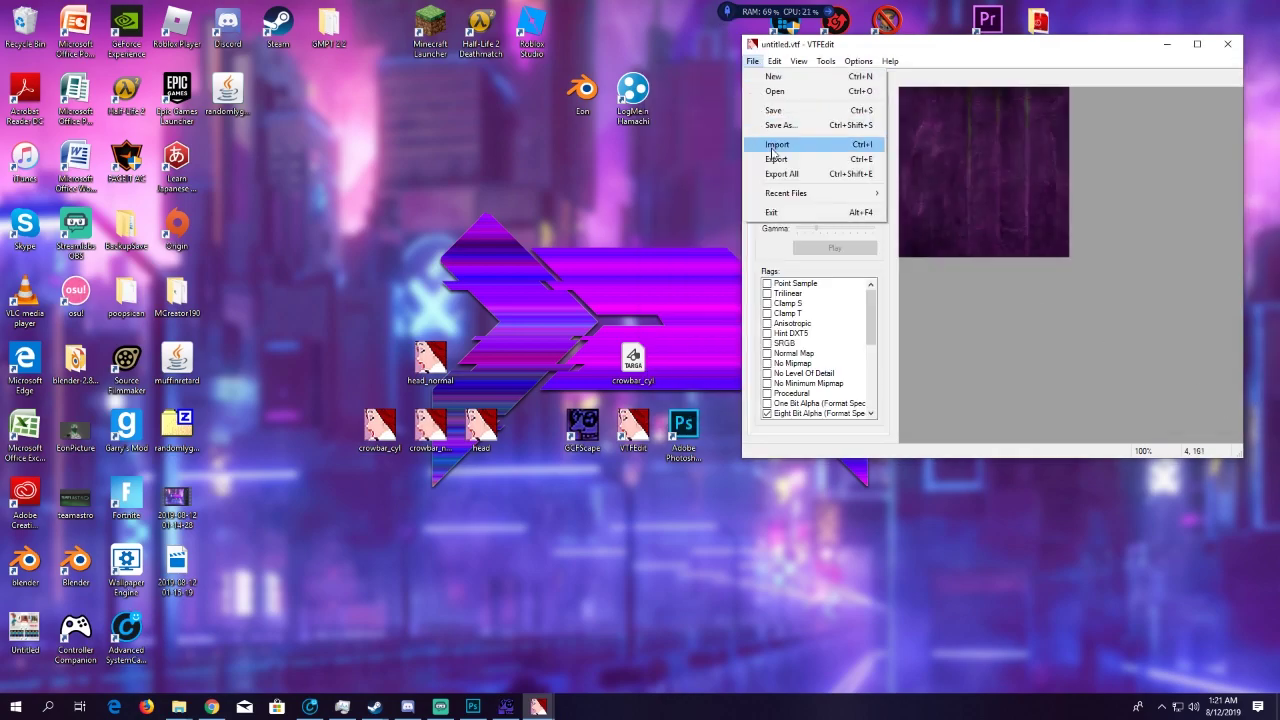
click(780, 125)
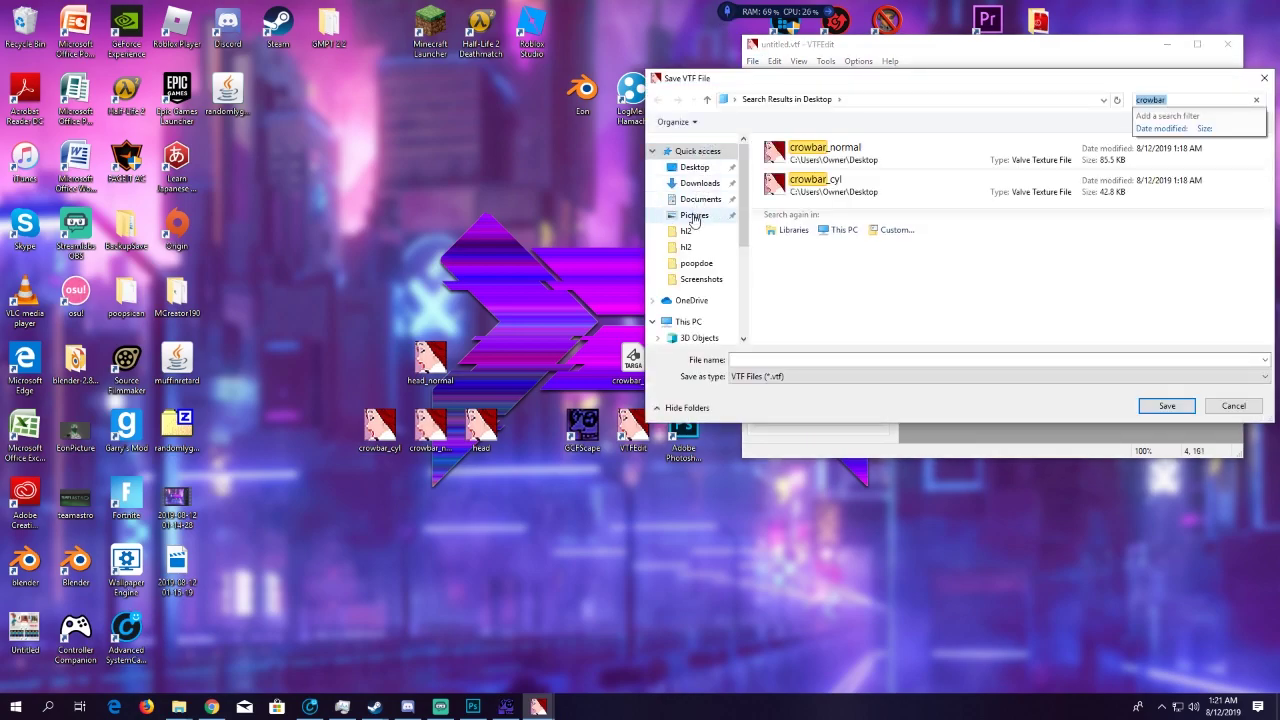
click(694, 167)
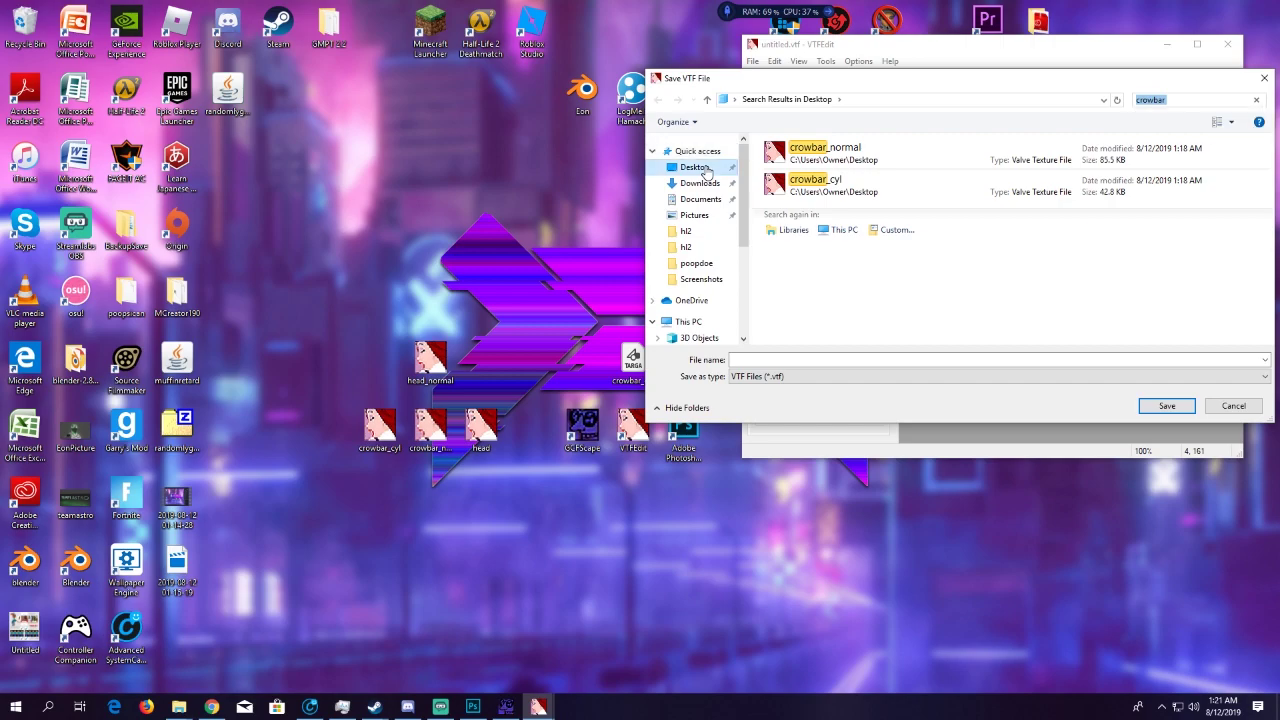
click(1155, 100)
text(crowbar_cyl)
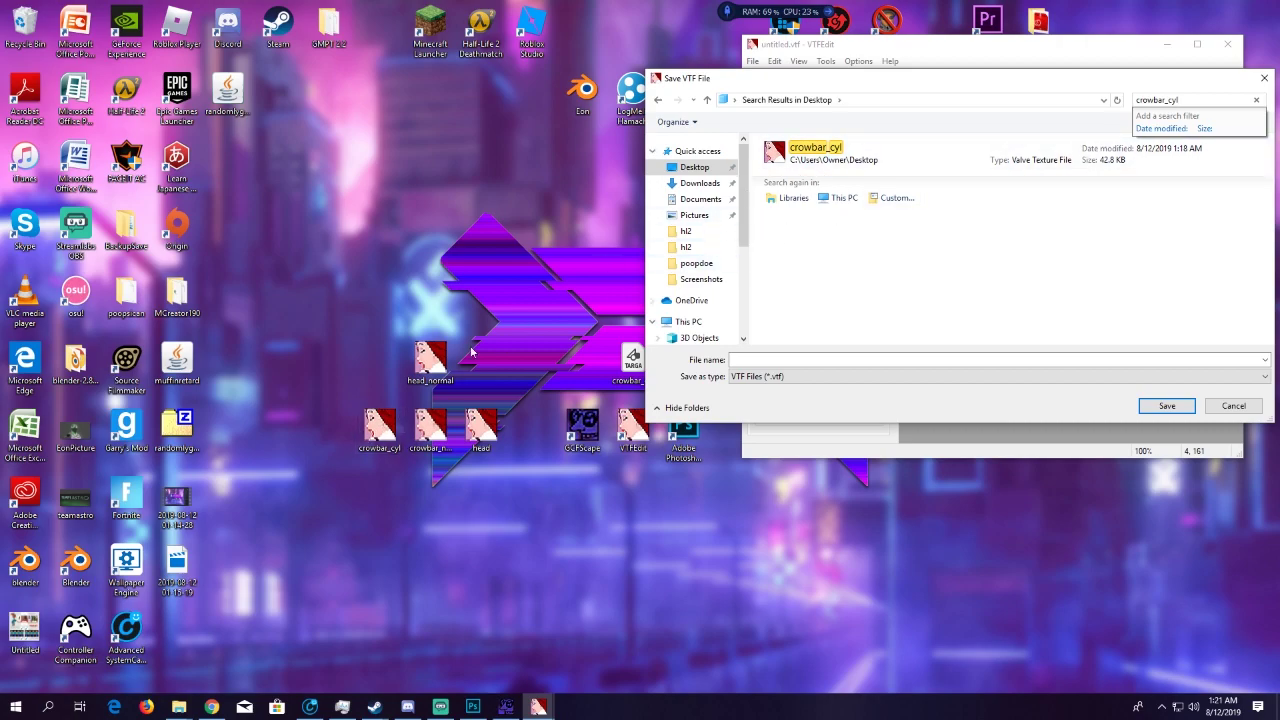
double_click(832, 165)
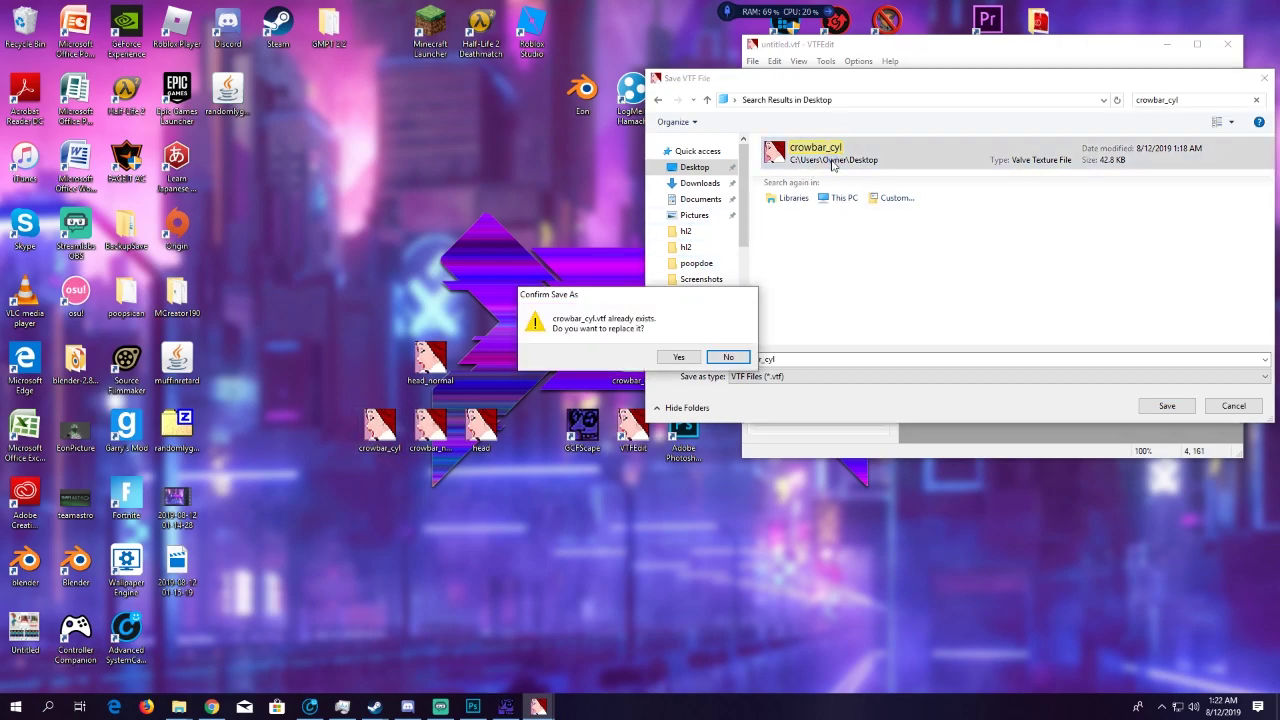
click(676, 358)
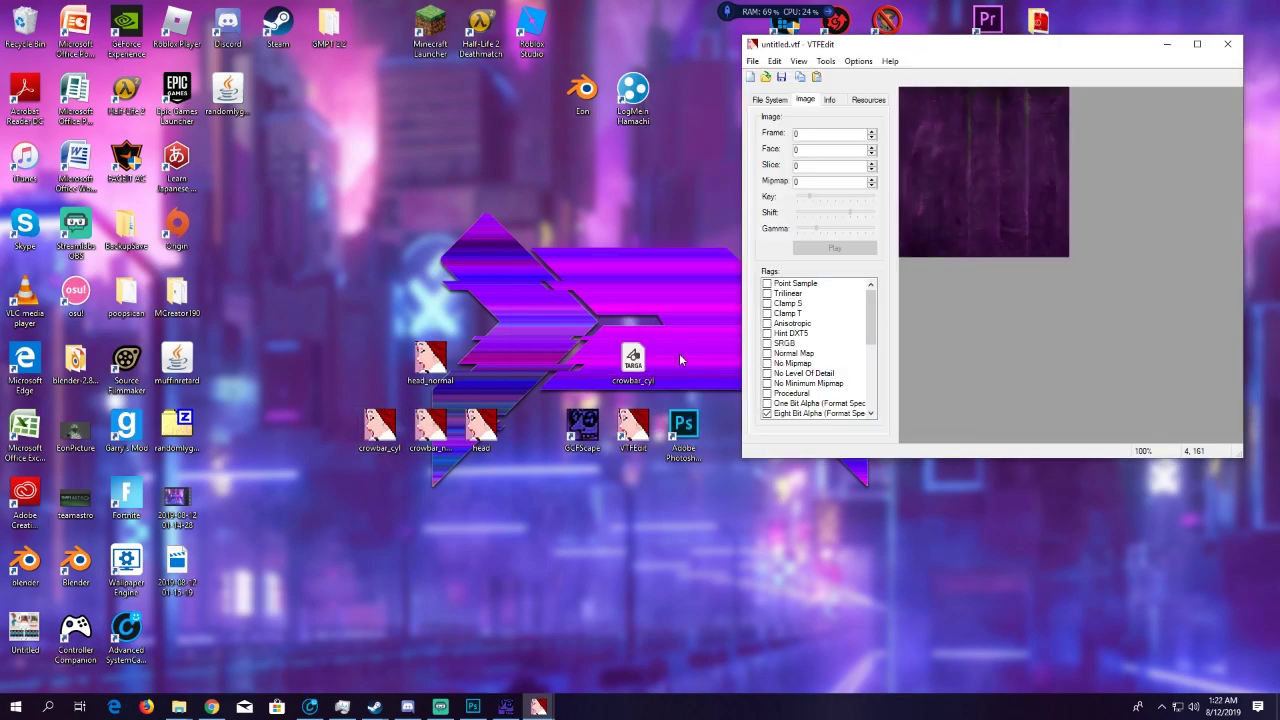
click(1226, 44)
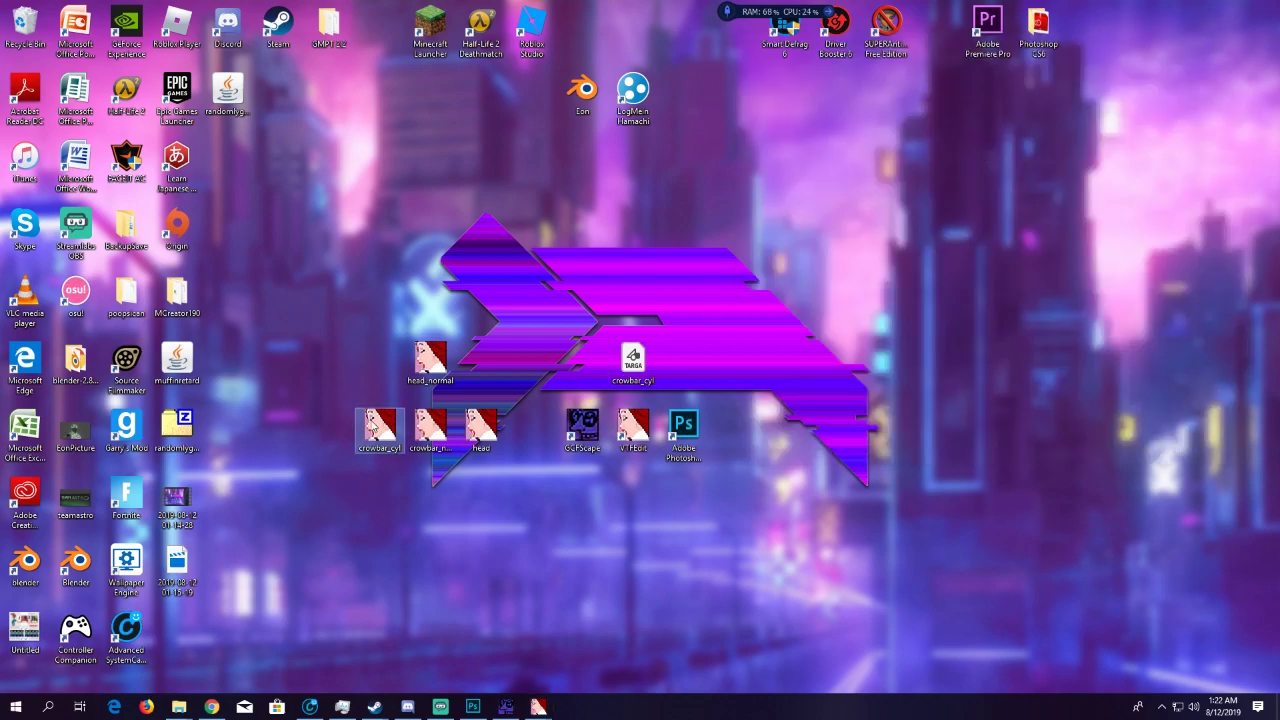
Reopen crowbar_cyl.vtf to verify the saved purple texture, then return to GCFScape
double_click(380, 425)
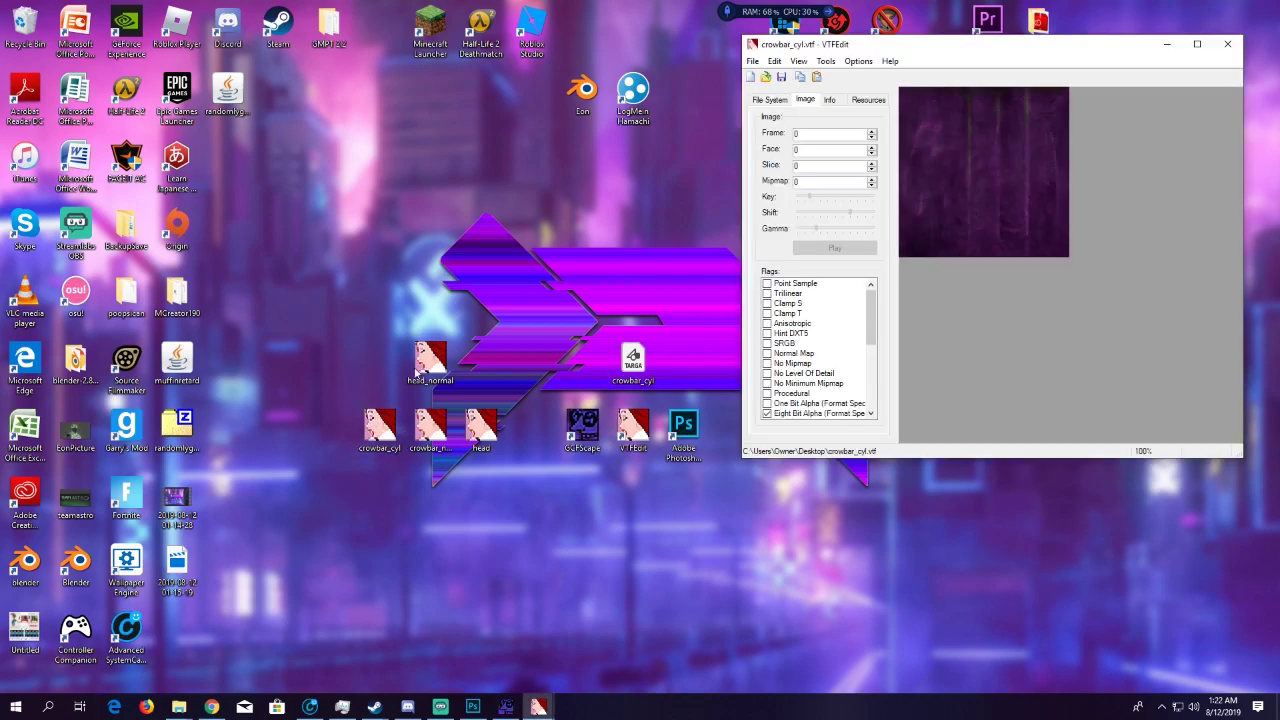
click(1166, 44)
click(508, 703)
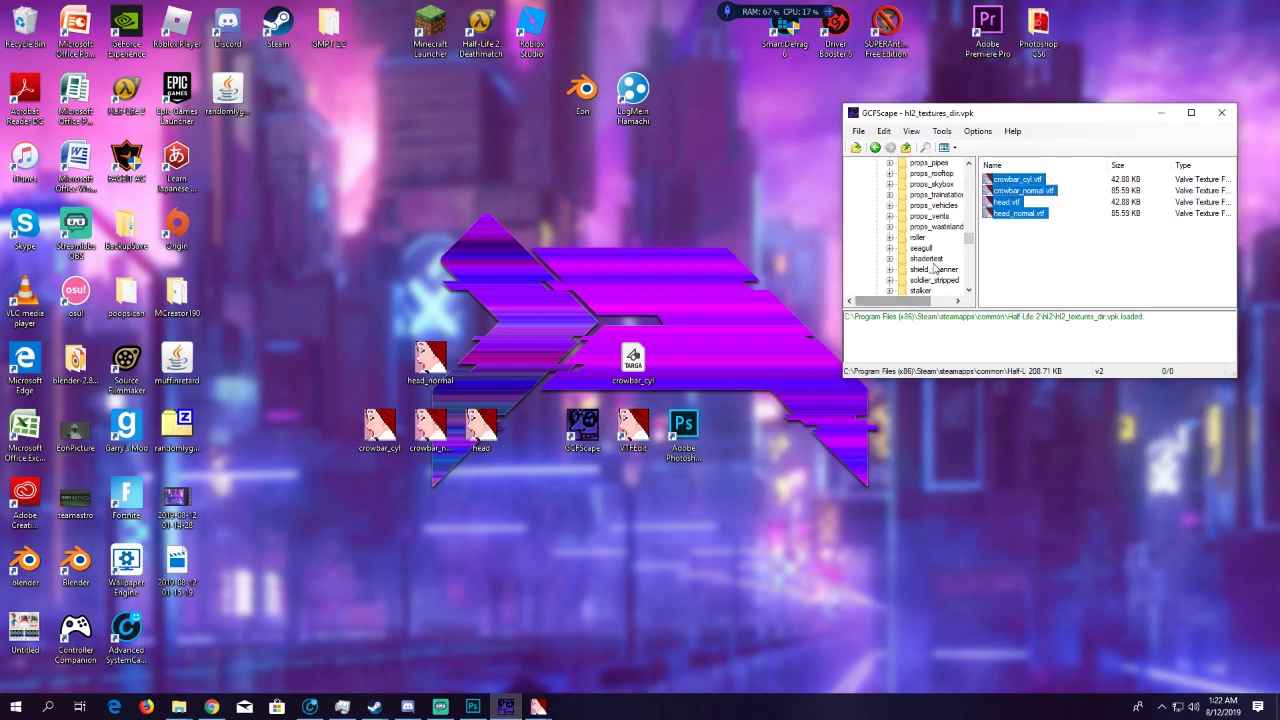
scroll(880, 228, up, 4)
Create a new desktop folder and scroll GCFScape's tree back up to root/materials
right_click(717, 330)
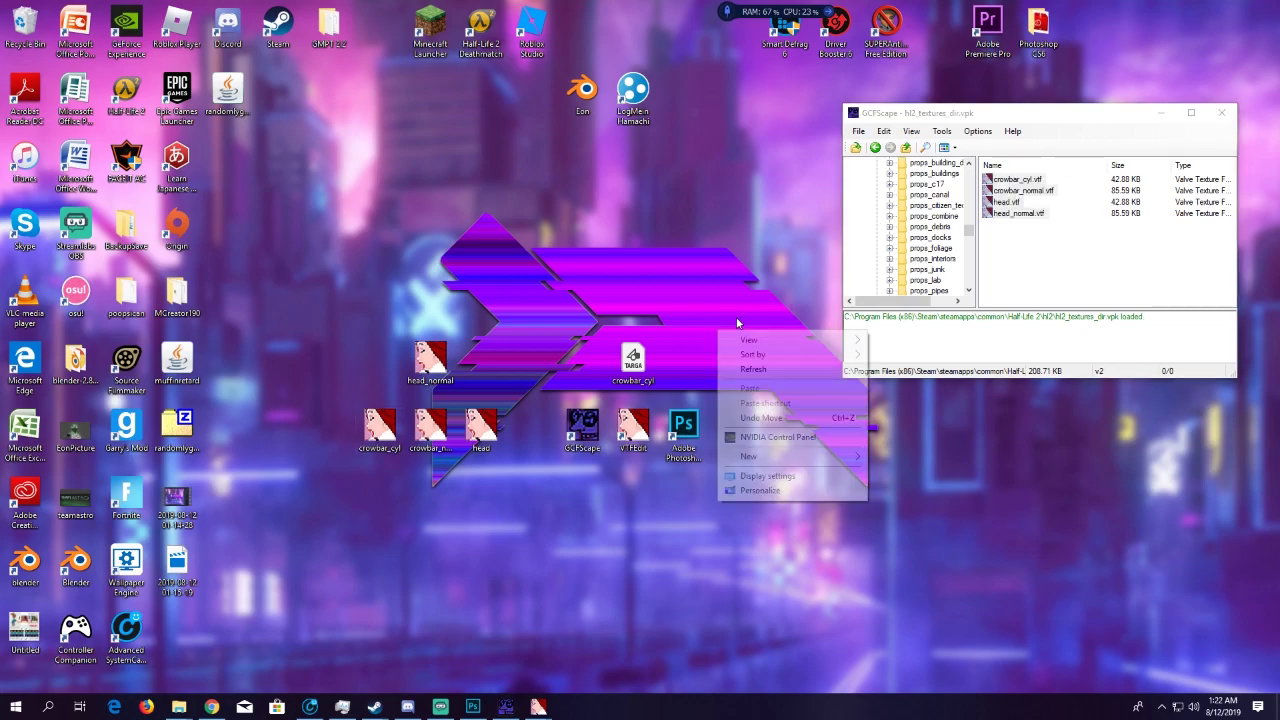
click(880, 459)
double_click(940, 113)
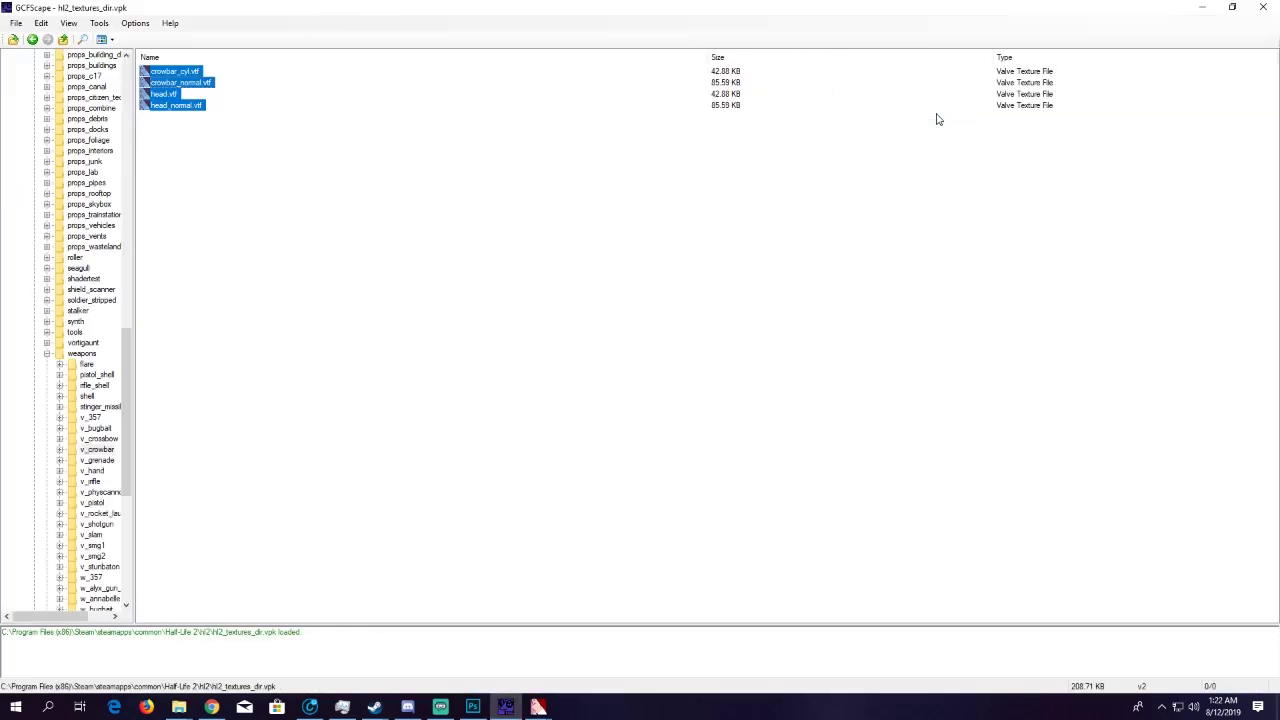
scroll(75, 248, up, 20)
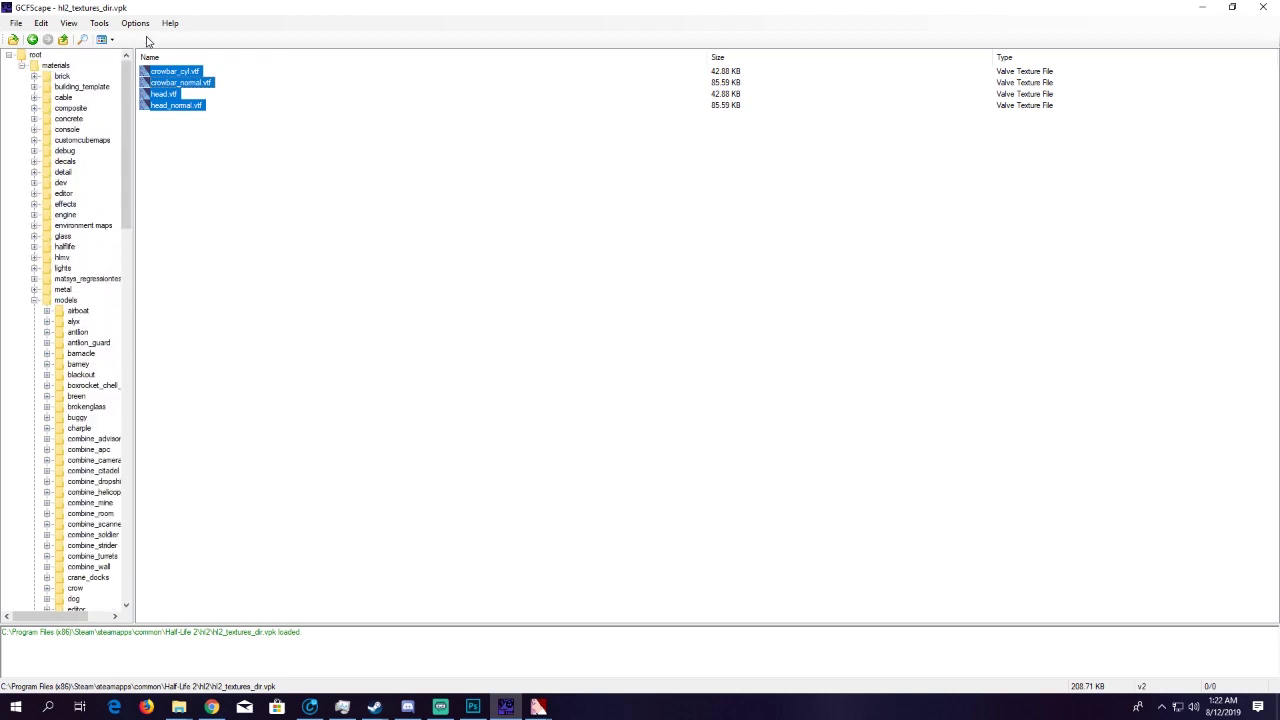
drag(216, 14, 1030, 315)
drag(735, 362, 678, 248)
Rename the new desktop folder to 'materials' and open it
right_click(678, 250)
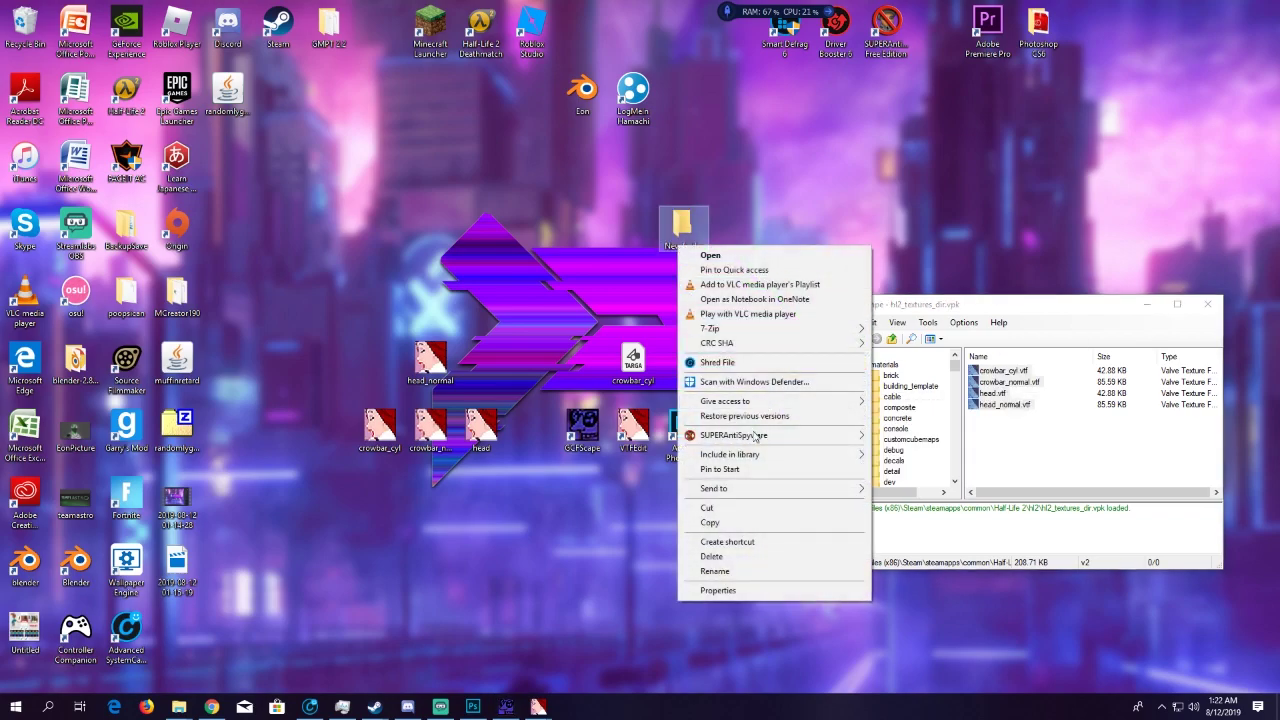
click(713, 569)
text(materials)
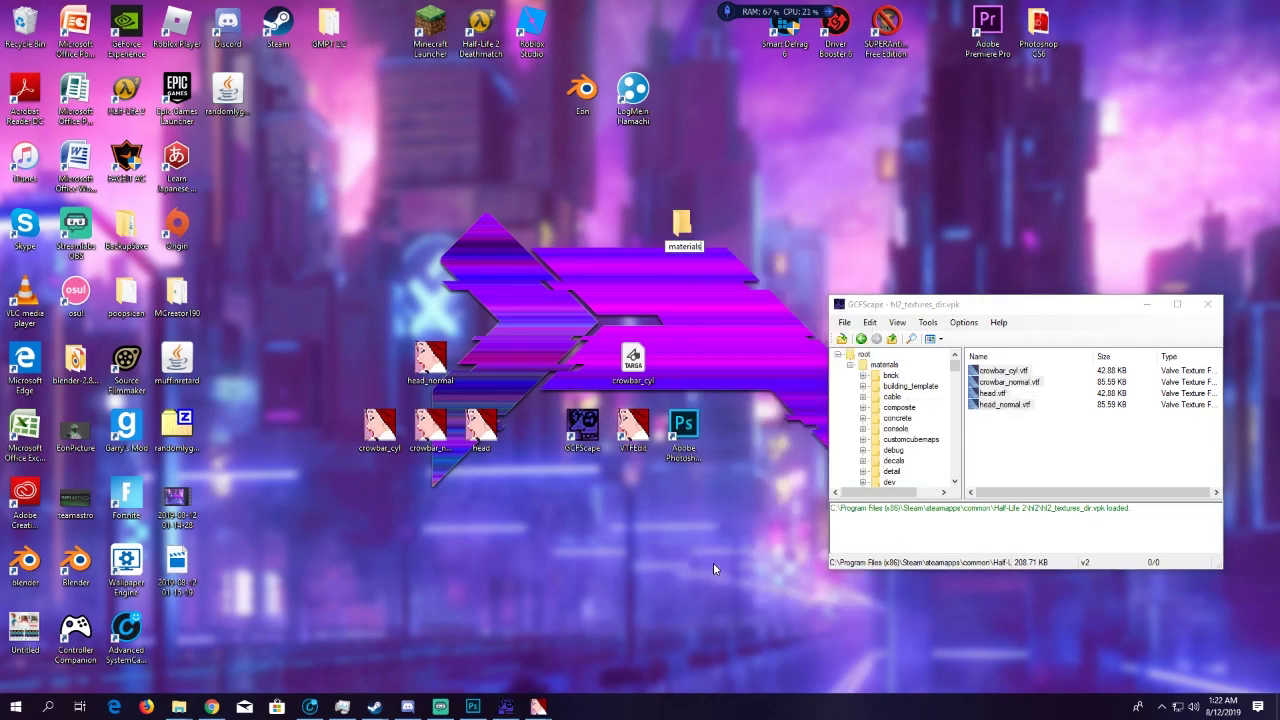
key(Return)
double_click(680, 228)
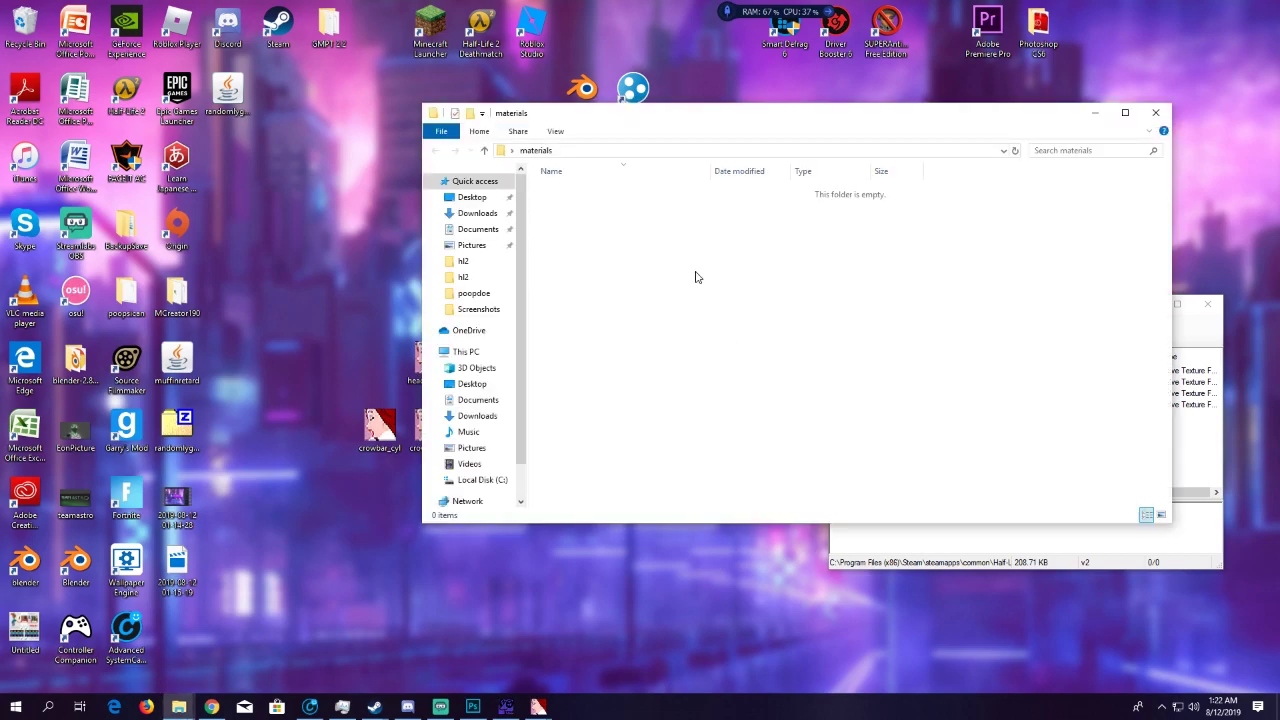
Create a 'models' folder inside materials, mirroring the package tree, and open it
click(1195, 304)
double_click(1037, 300)
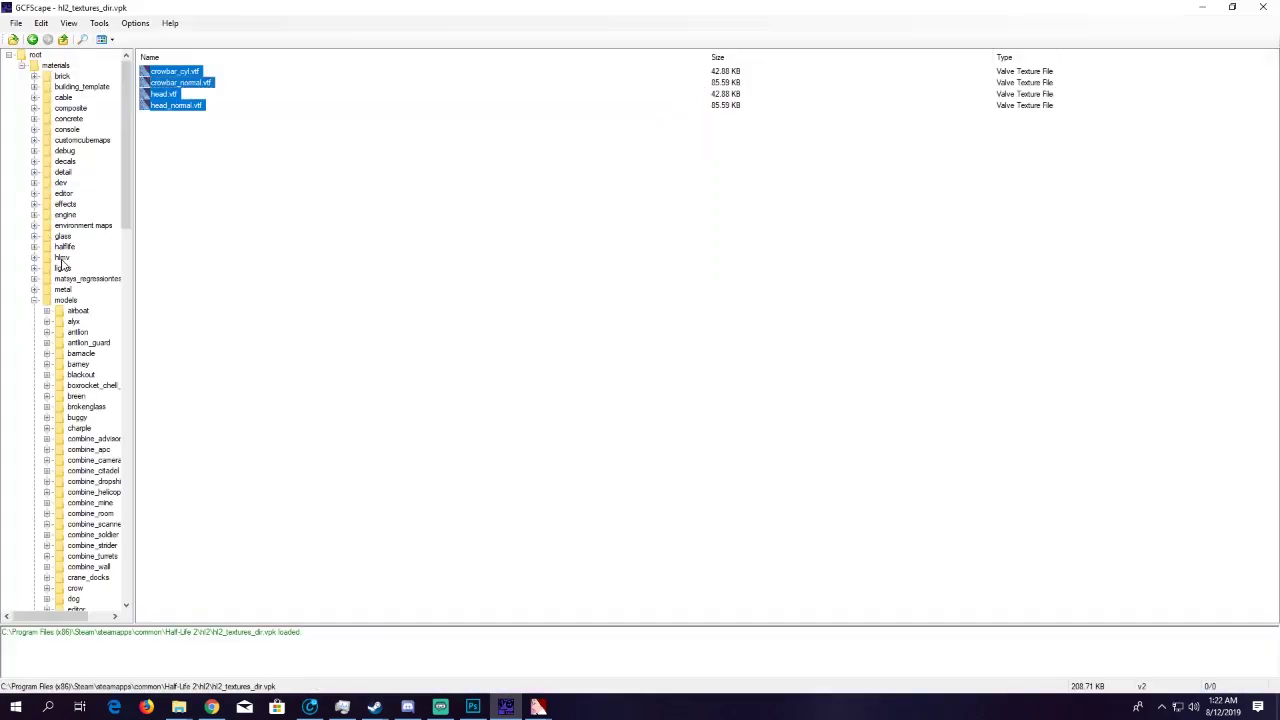
scroll(62, 290, down, 2)
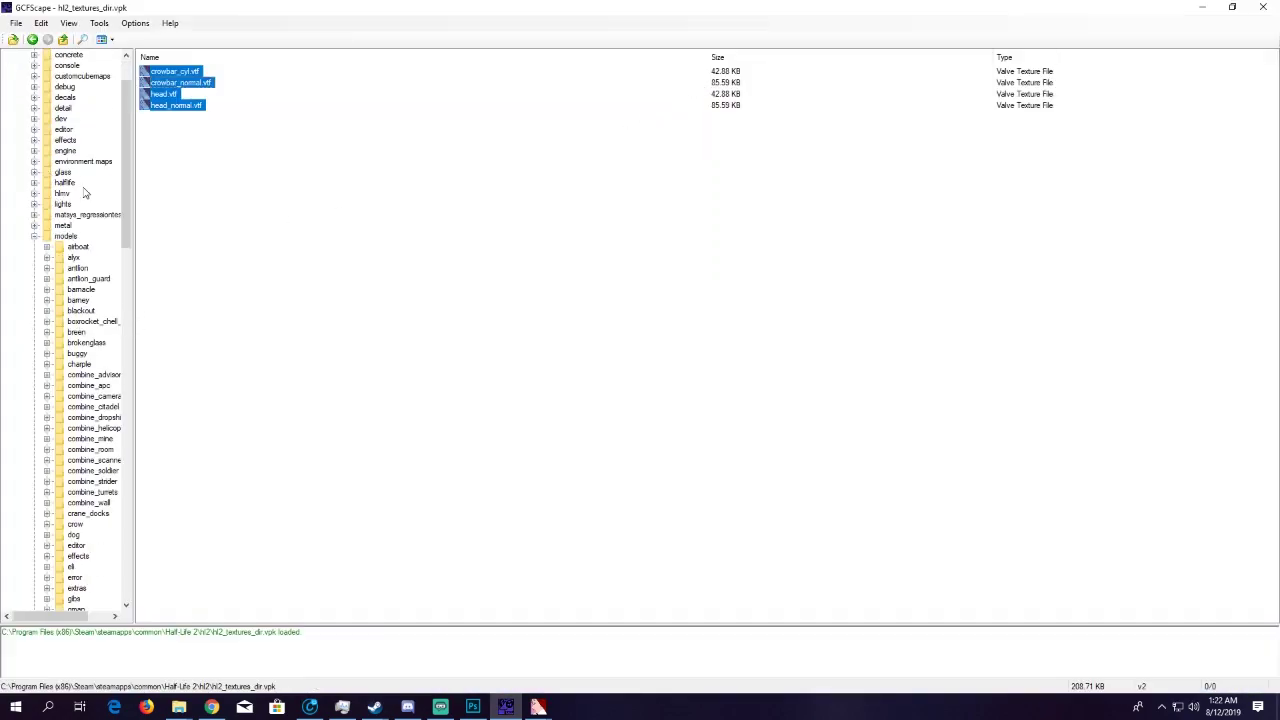
drag(281, 12, 853, 139)
right_click(229, 238)
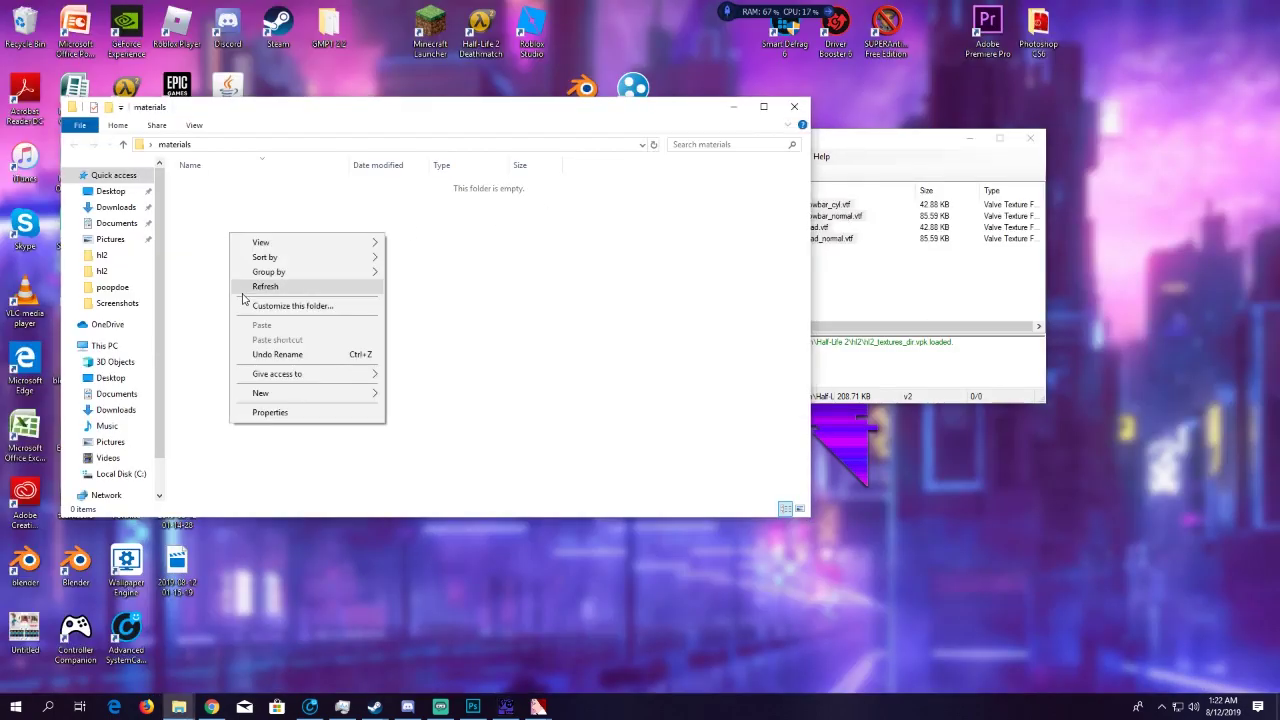
mouse_move(373, 401)
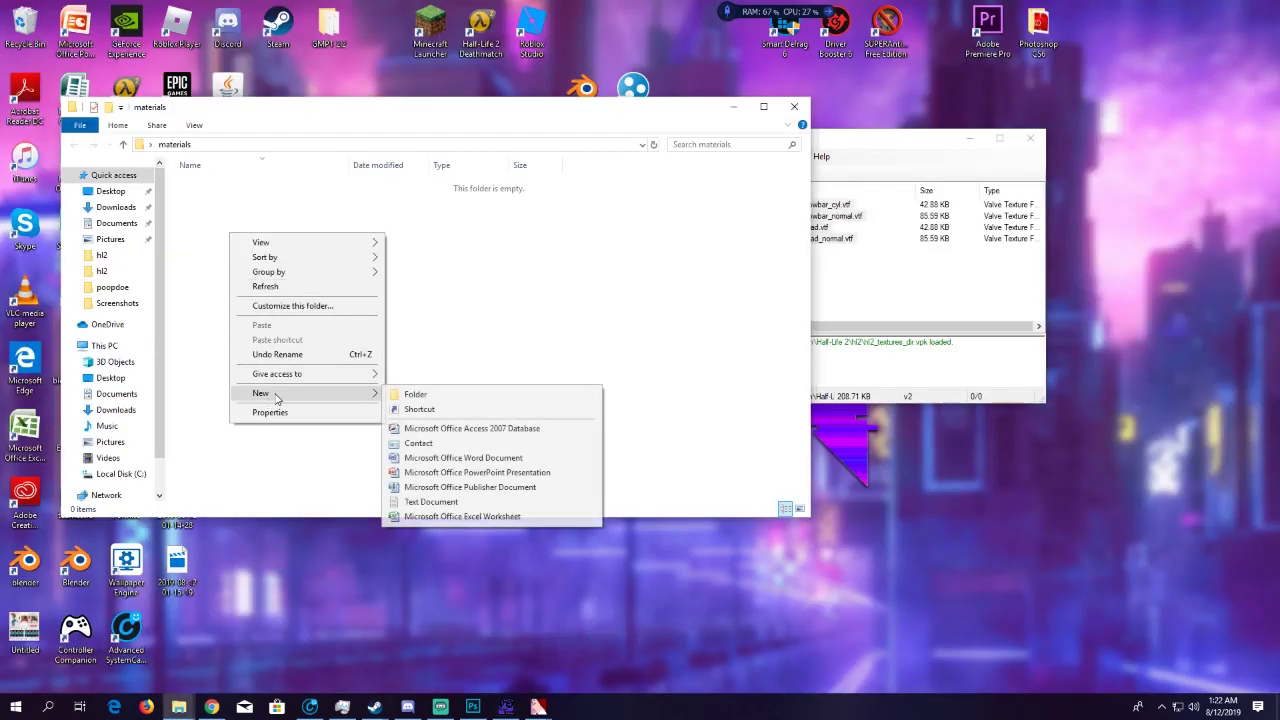
click(458, 398)
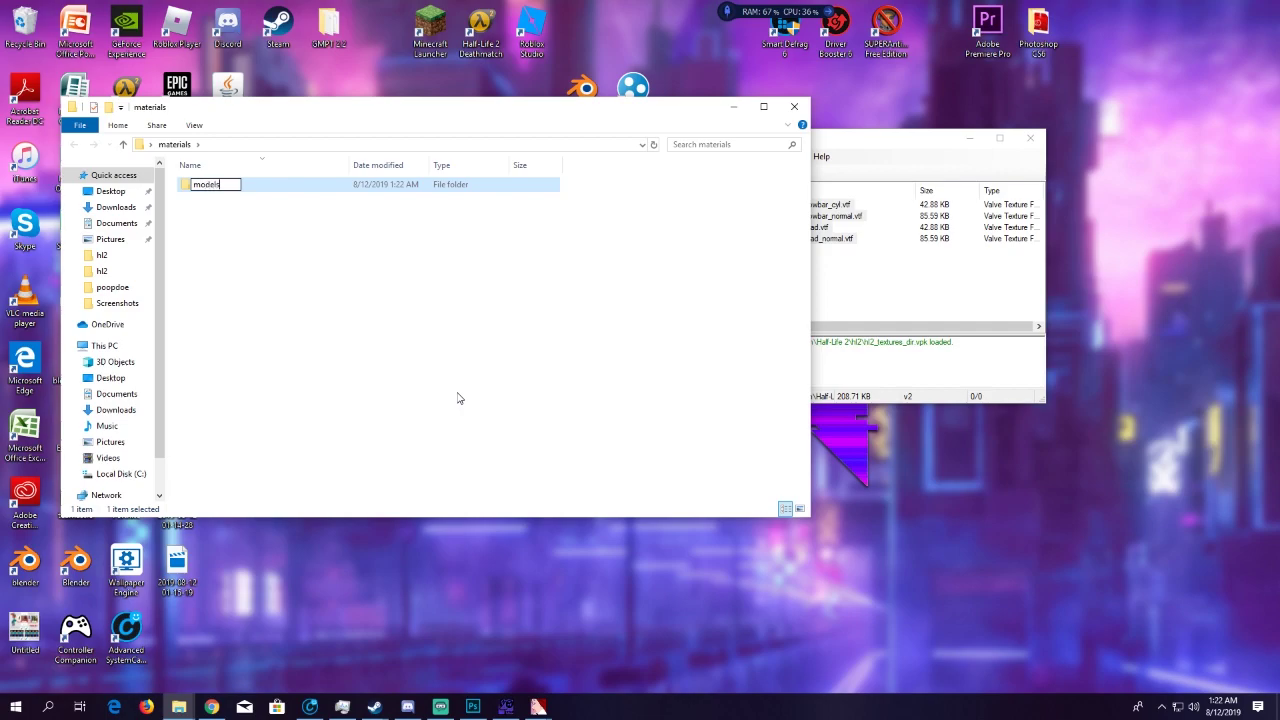
click(458, 398)
double_click(210, 186)
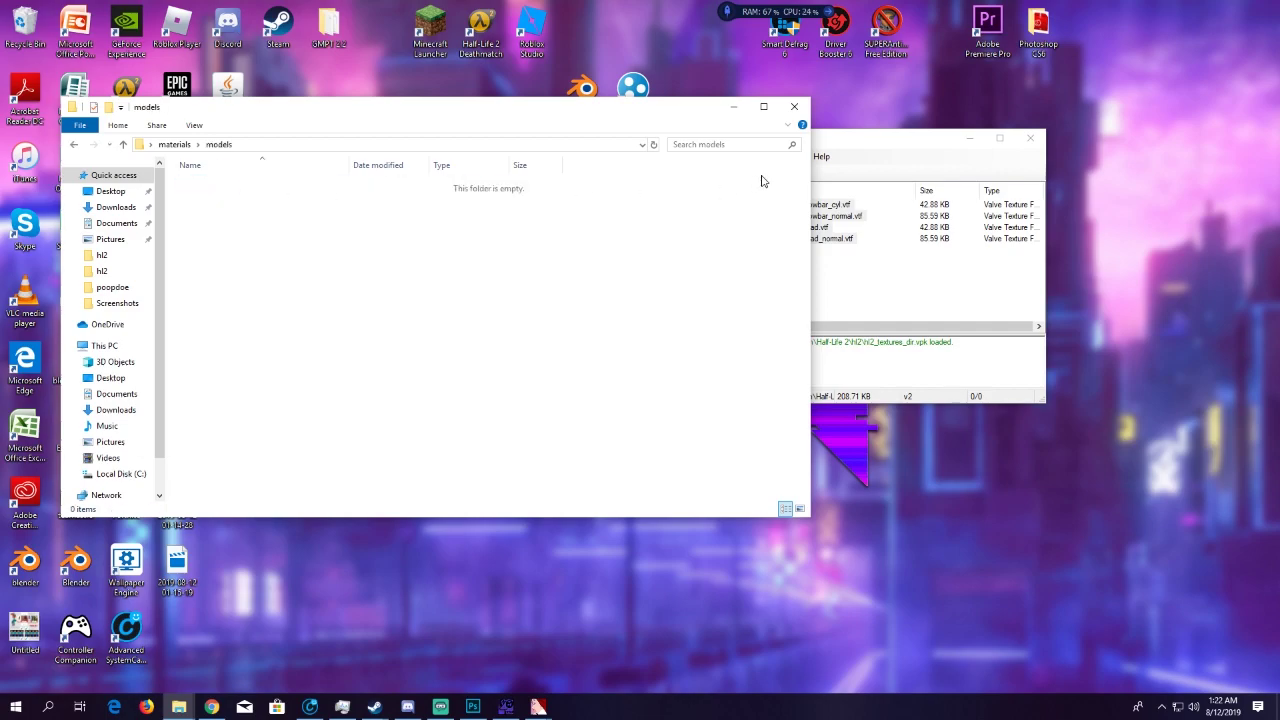
double_click(822, 140)
Create a 'weapons' folder inside models and open it
click(66, 238)
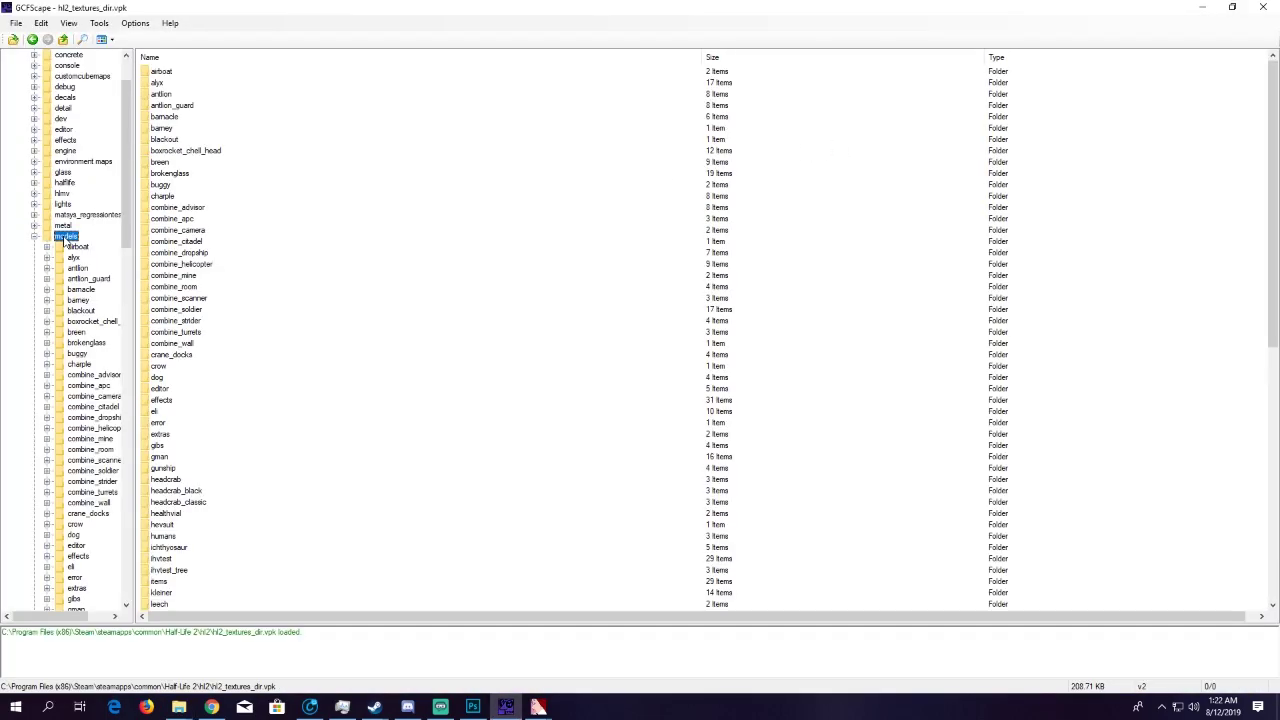
scroll(72, 300, down, 13)
scroll(72, 372, down, 11)
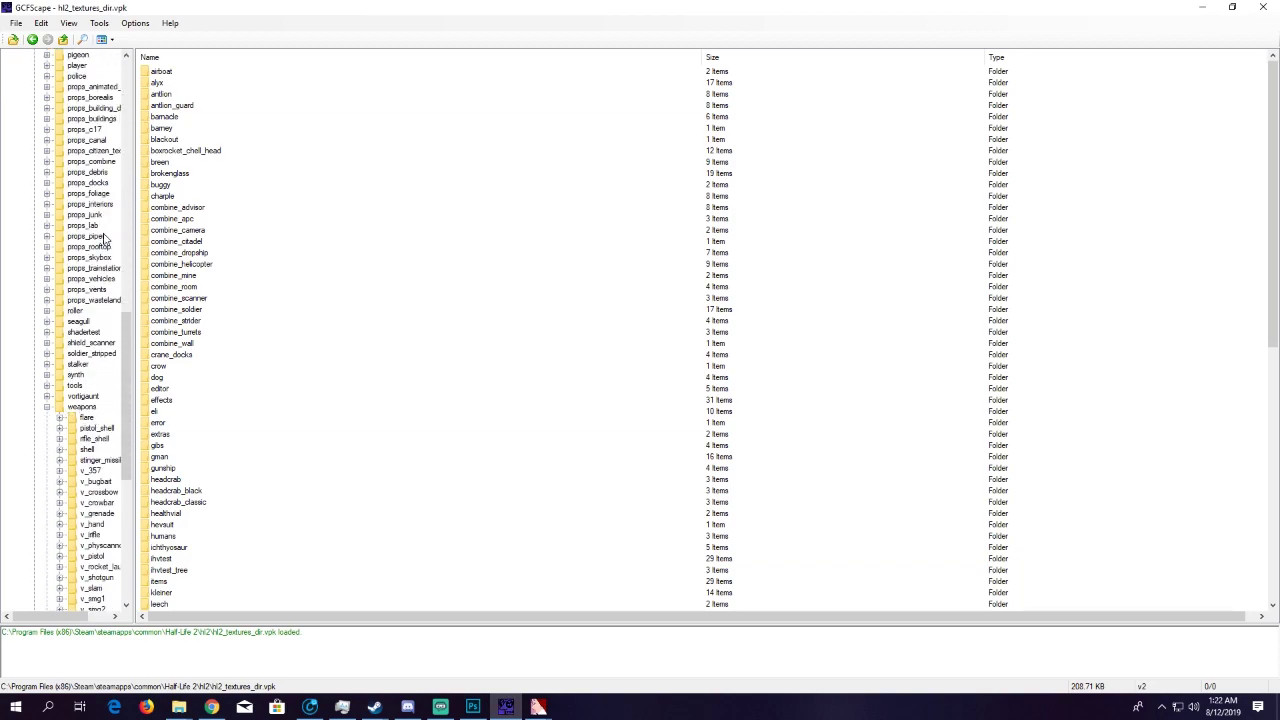
double_click(234, 9)
click(191, 206)
right_click(193, 205)
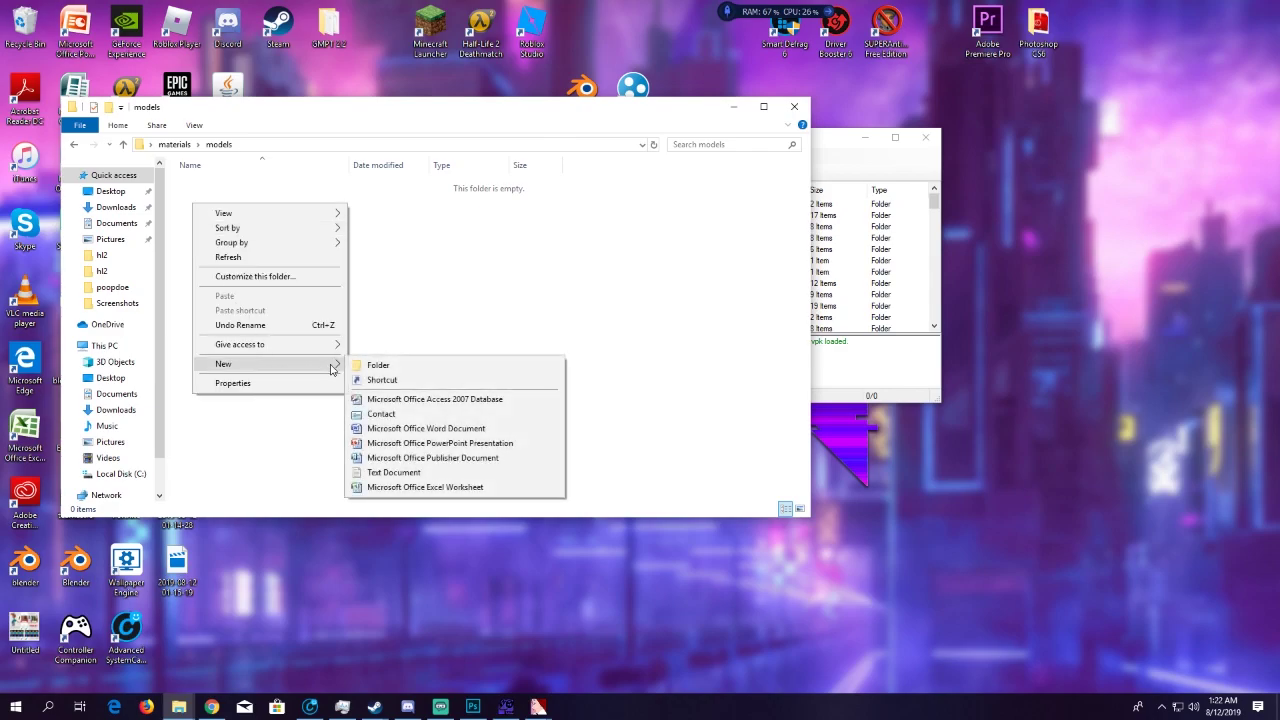
click(363, 363)
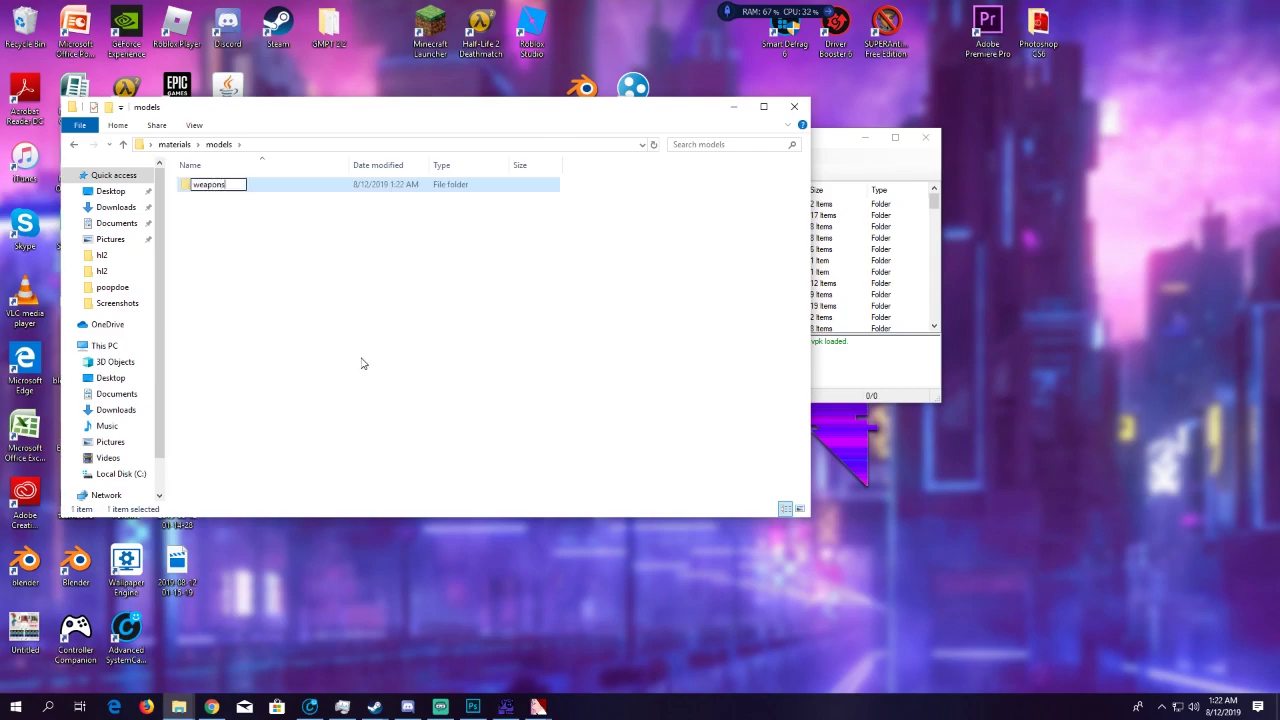
key(Return)
double_click(206, 186)
Create a 'v_crowbar' folder inside weapons, open it, and show the package's crowbar textures
click(820, 150)
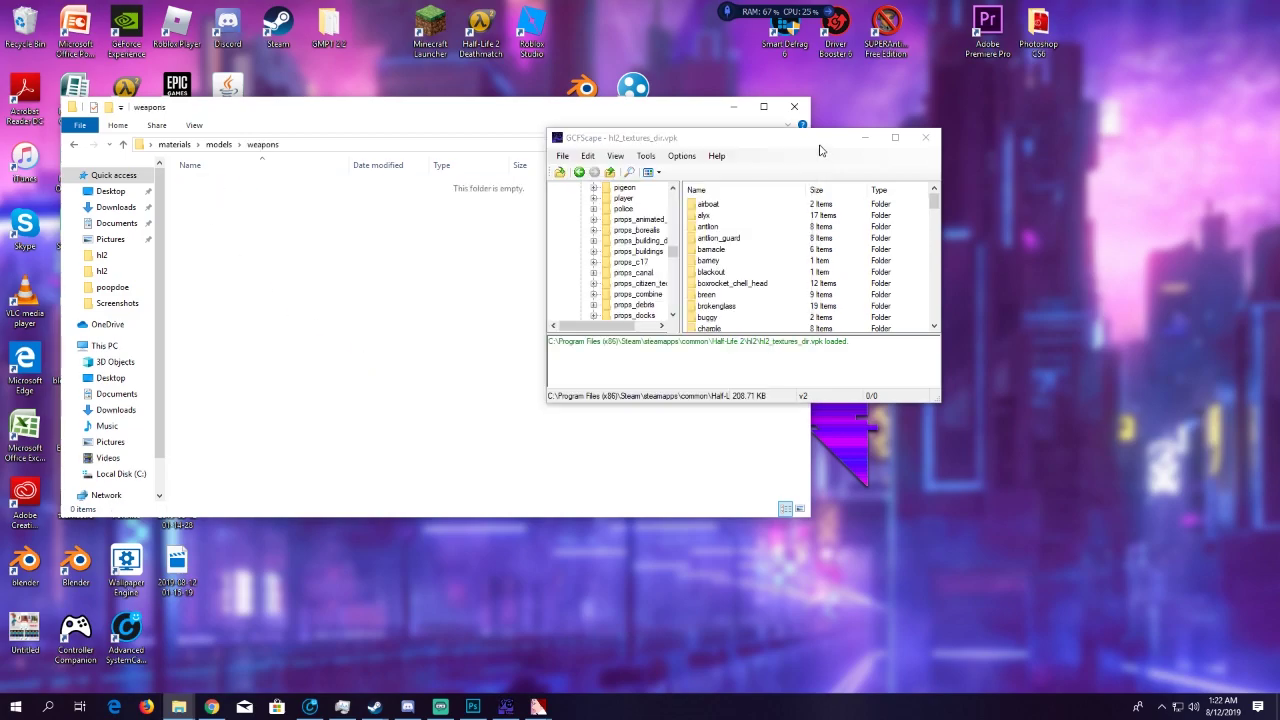
double_click(820, 143)
scroll(86, 358, down, 5)
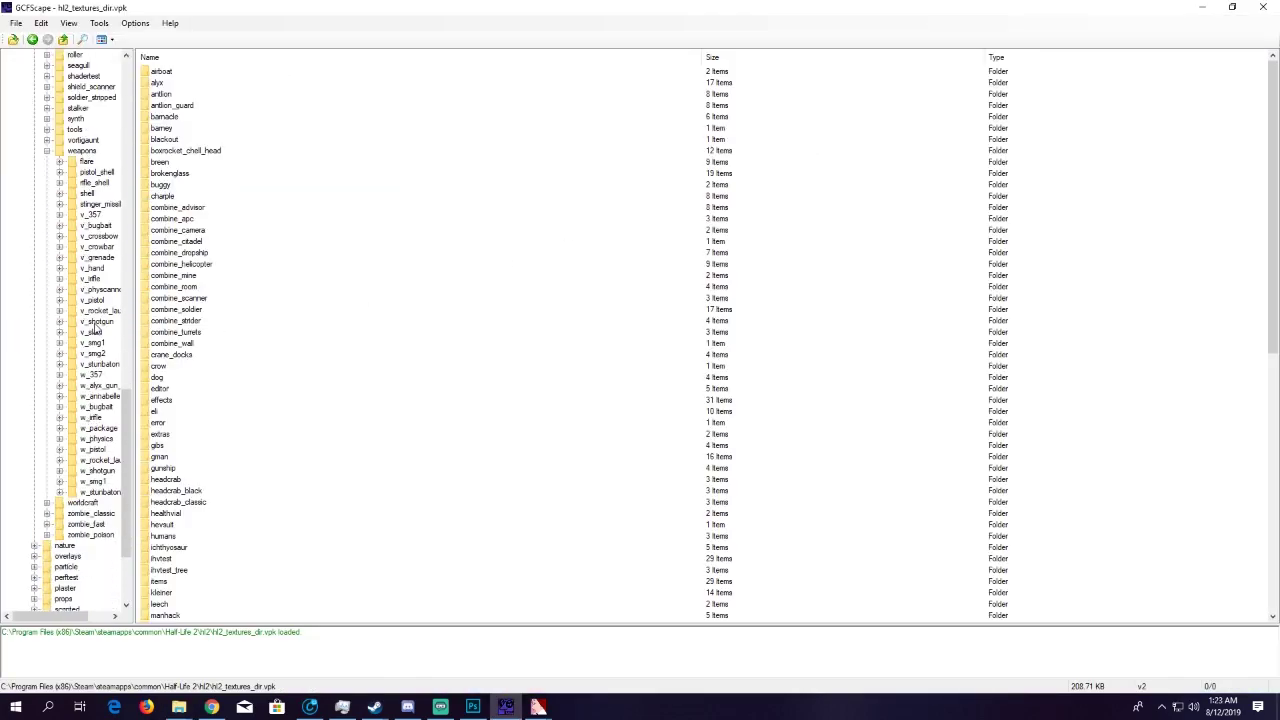
double_click(228, 8)
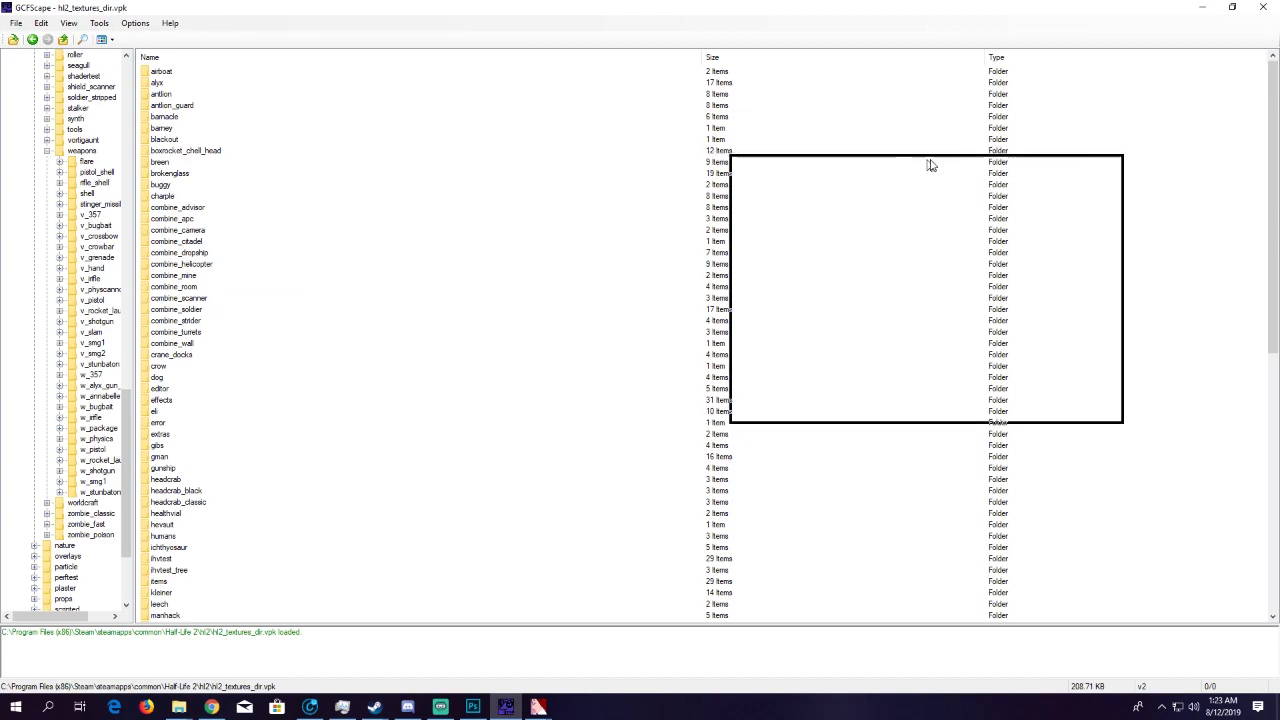
click(184, 207)
right_click(201, 205)
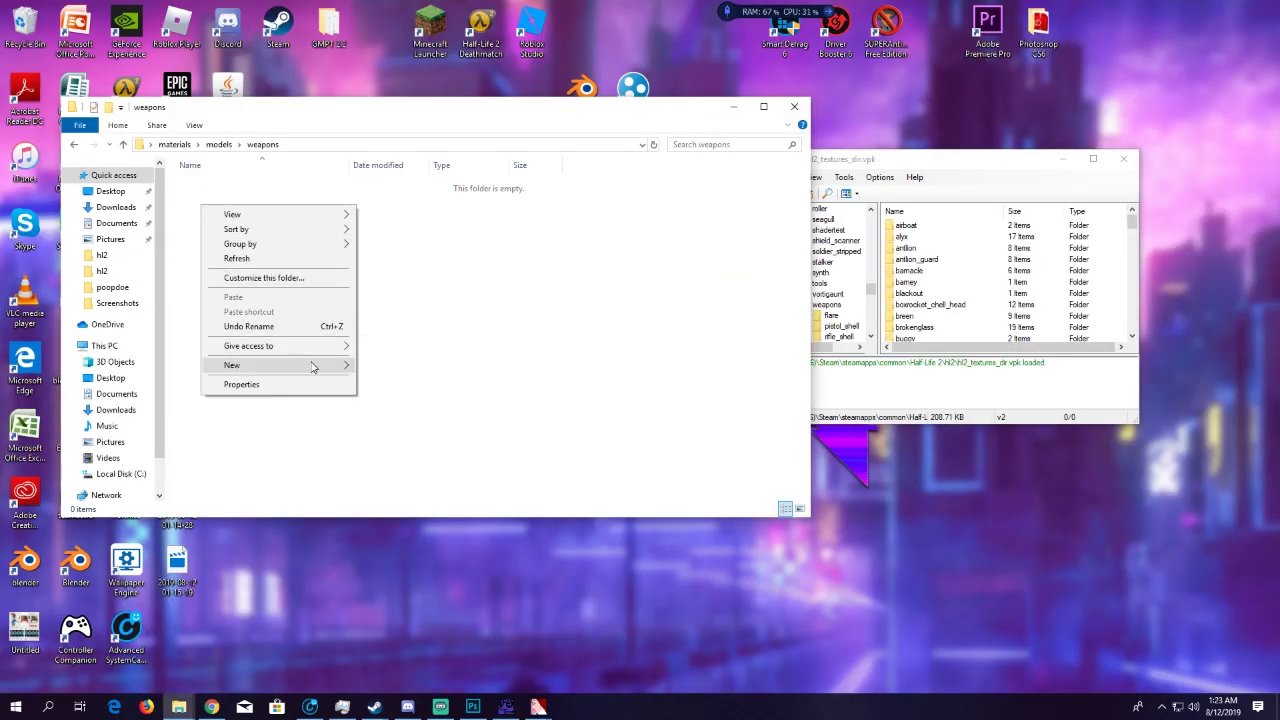
mouse_move(300, 372)
click(372, 367)
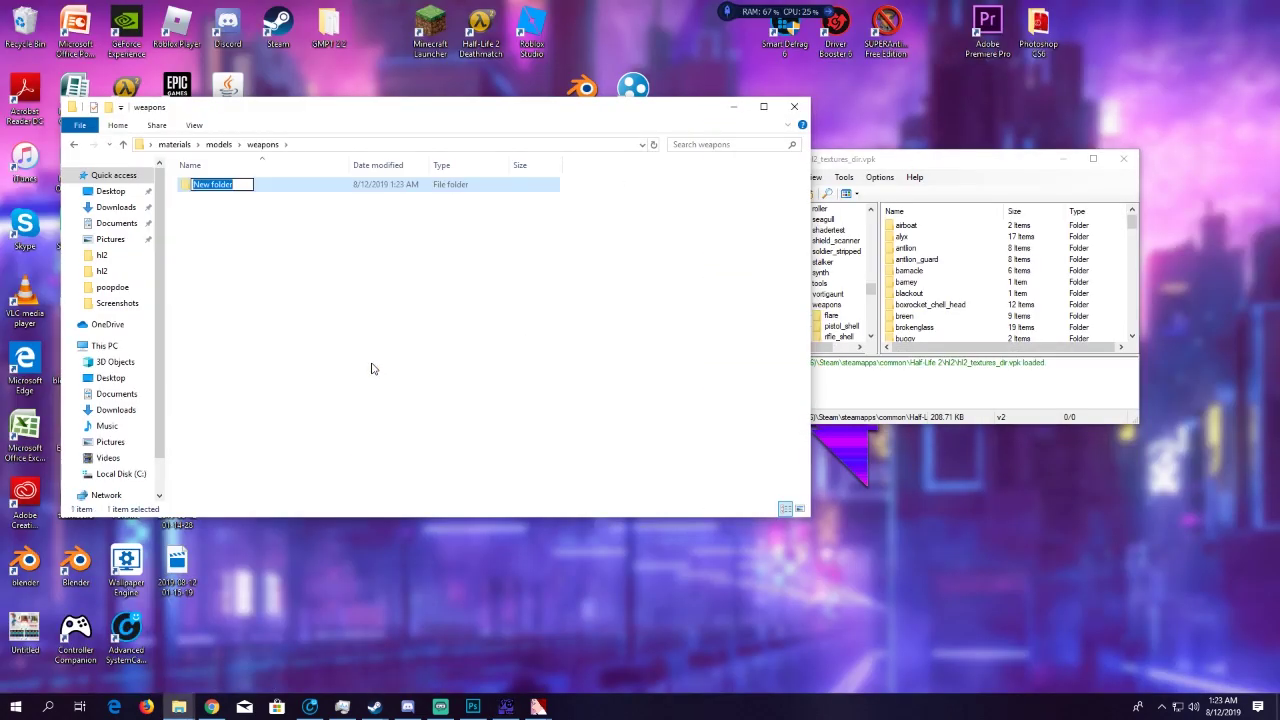
text(v_crowbar)
key(Return)
double_click(215, 185)
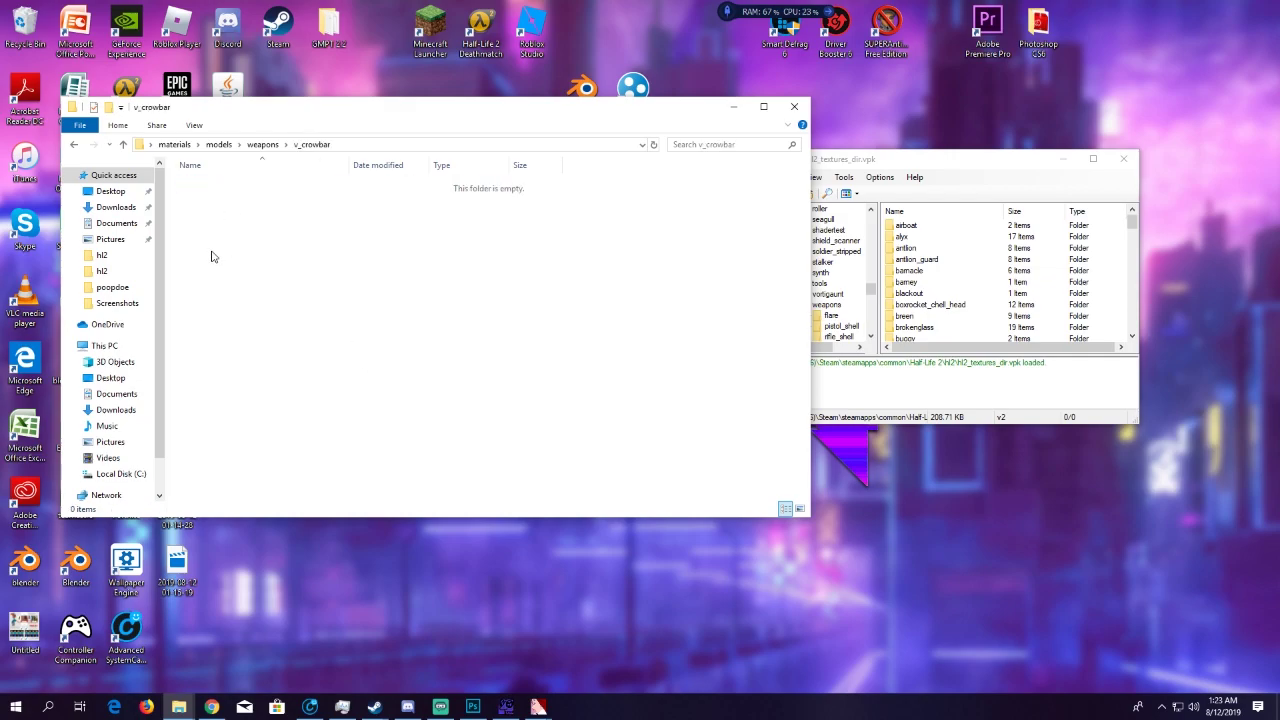
double_click(890, 160)
scroll(100, 420, down, 3)
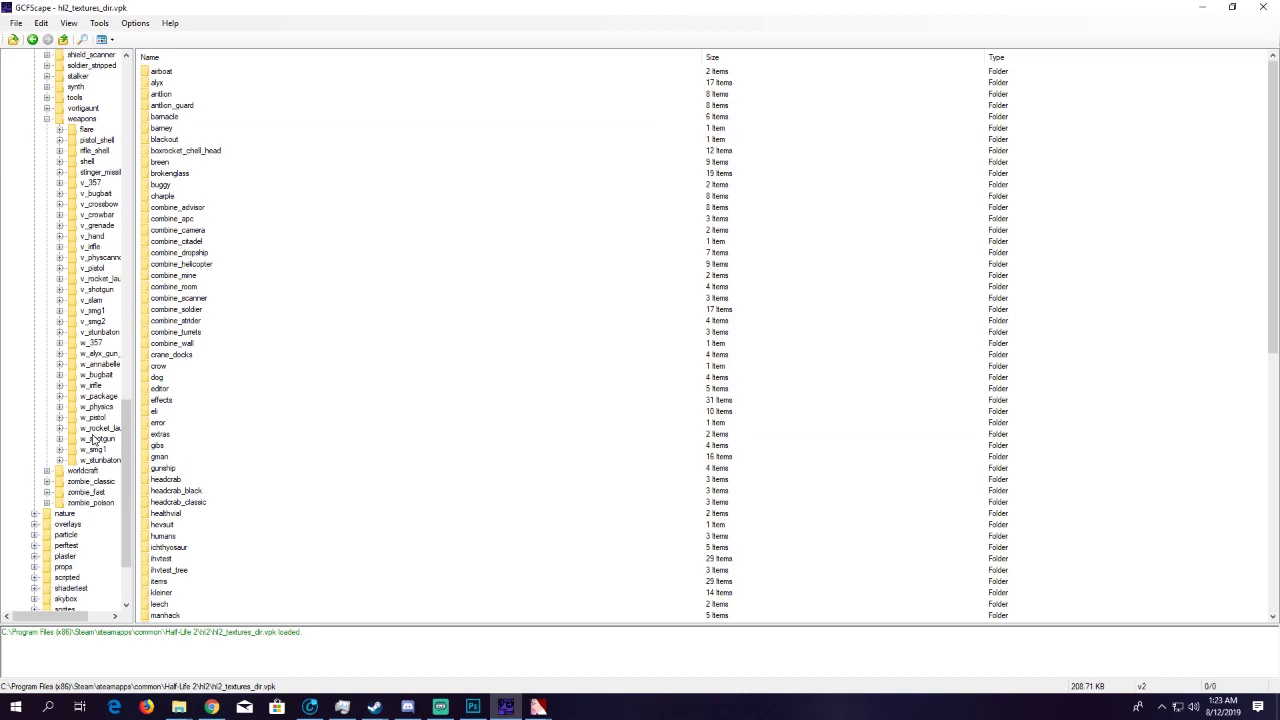
Drag crowbar_cyl, crowbar_normal, head and head_normal from the desktop into v_crowbar
click(97, 279)
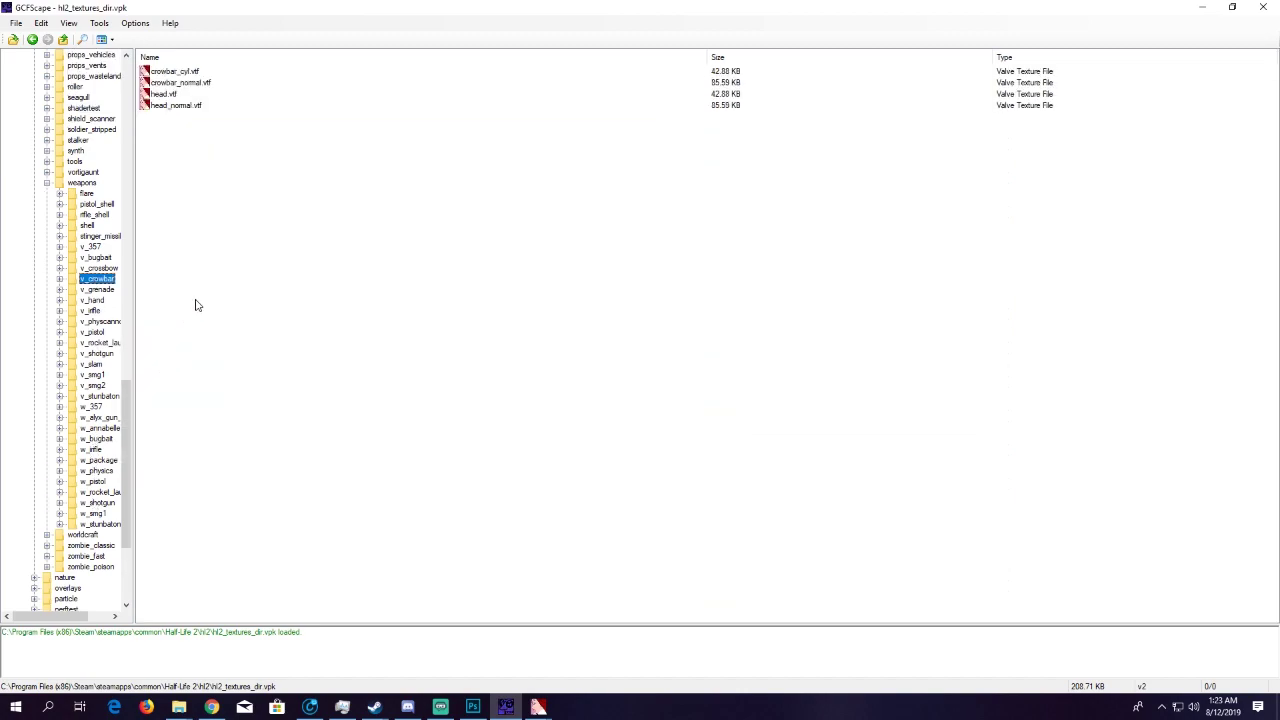
drag(175, 74, 1087, 265)
drag(235, 100, 870, 263)
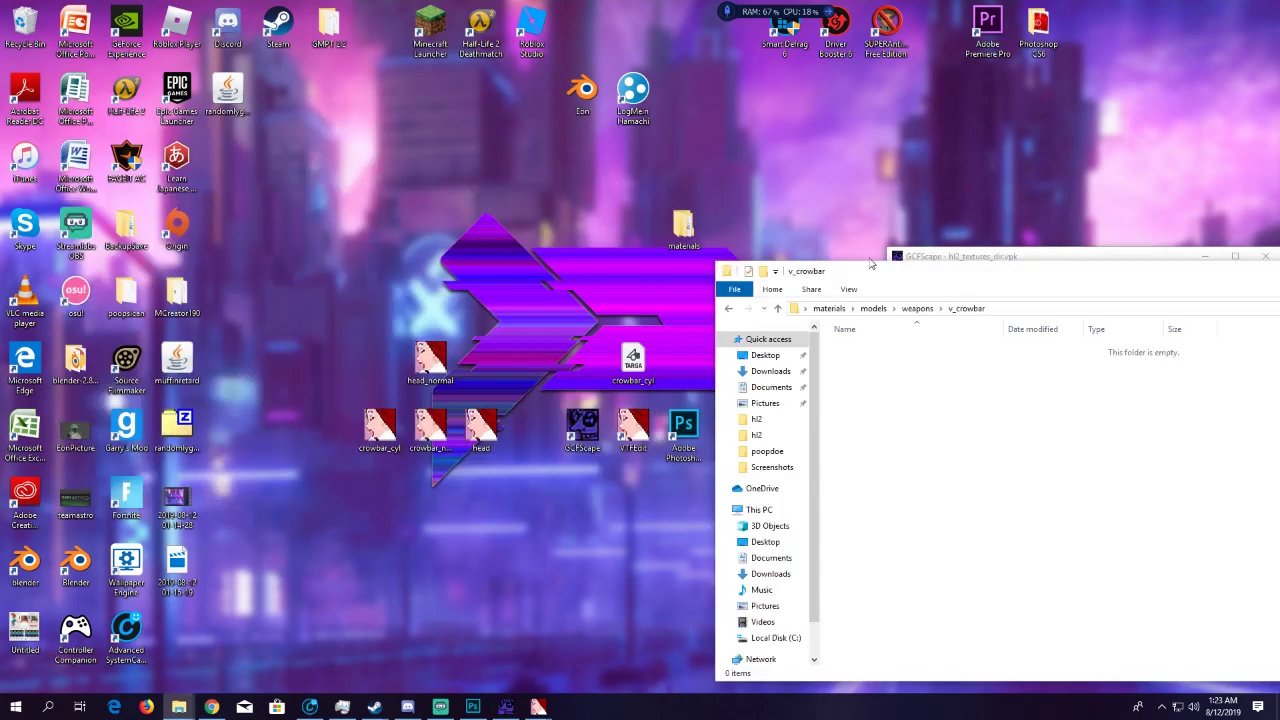
drag(286, 268, 515, 534)
click(318, 188)
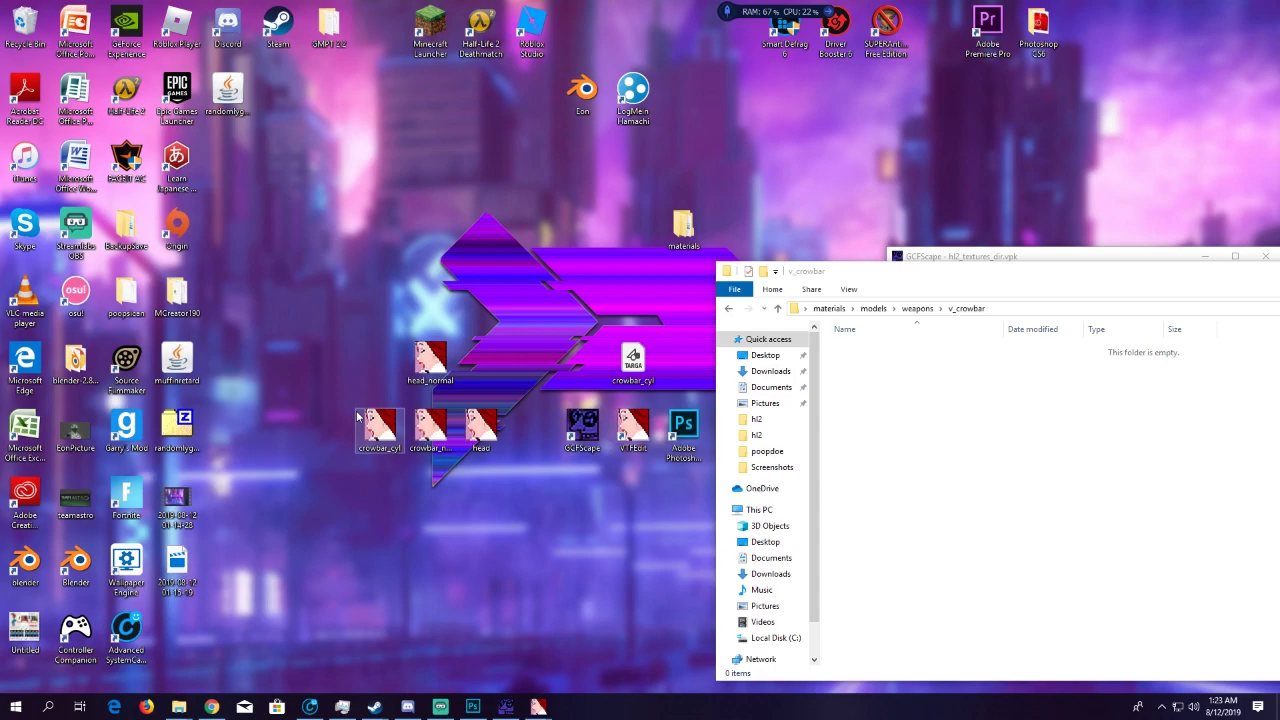
drag(340, 325, 460, 485)
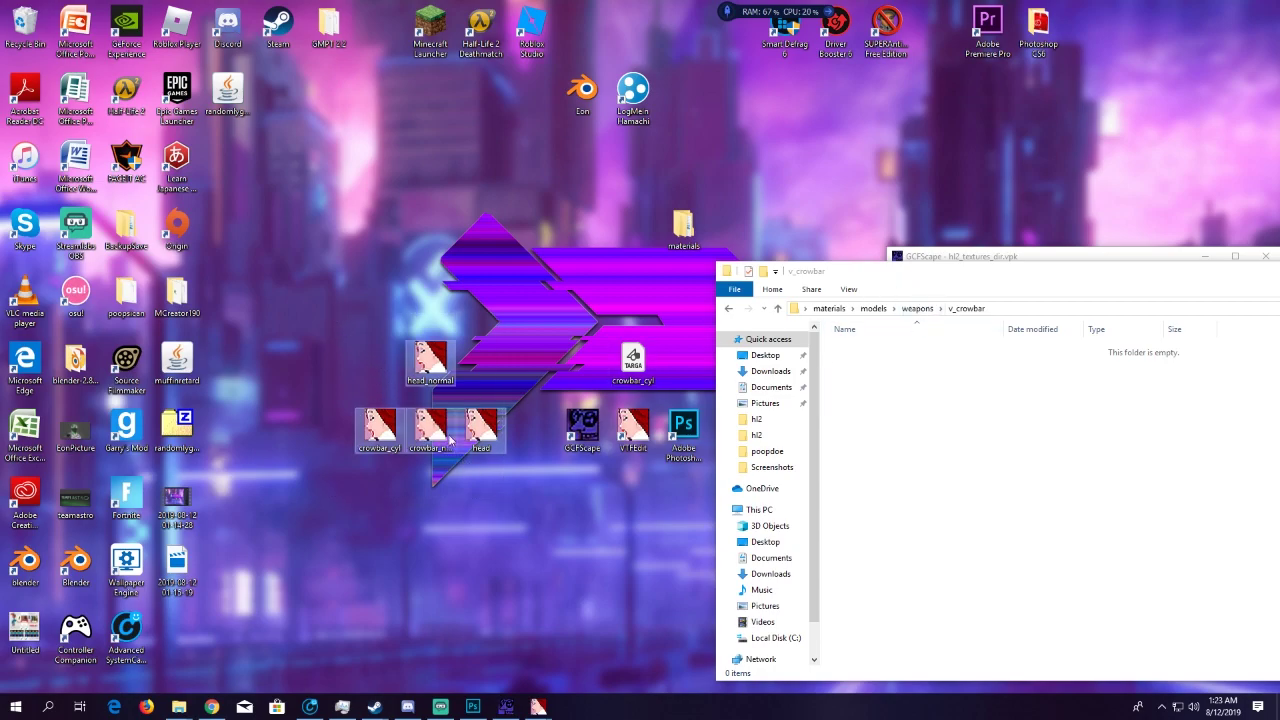
drag(421, 432, 937, 446)
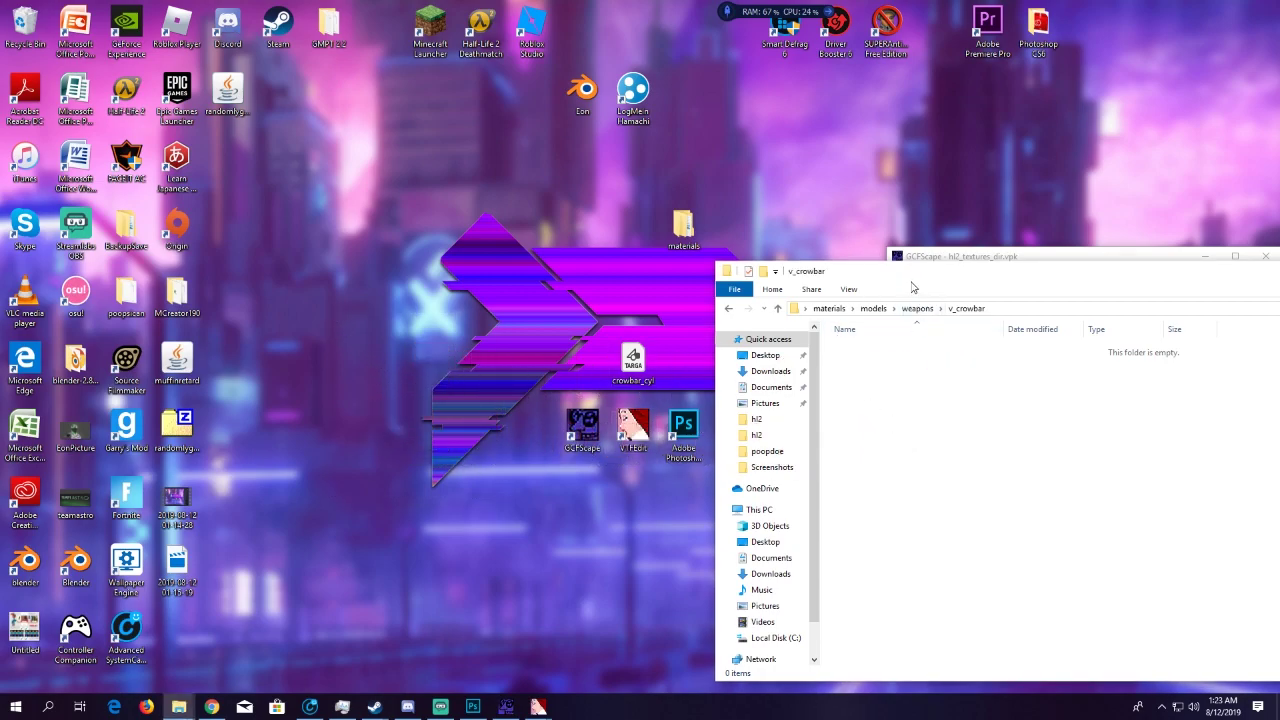
drag(912, 288, 463, 117)
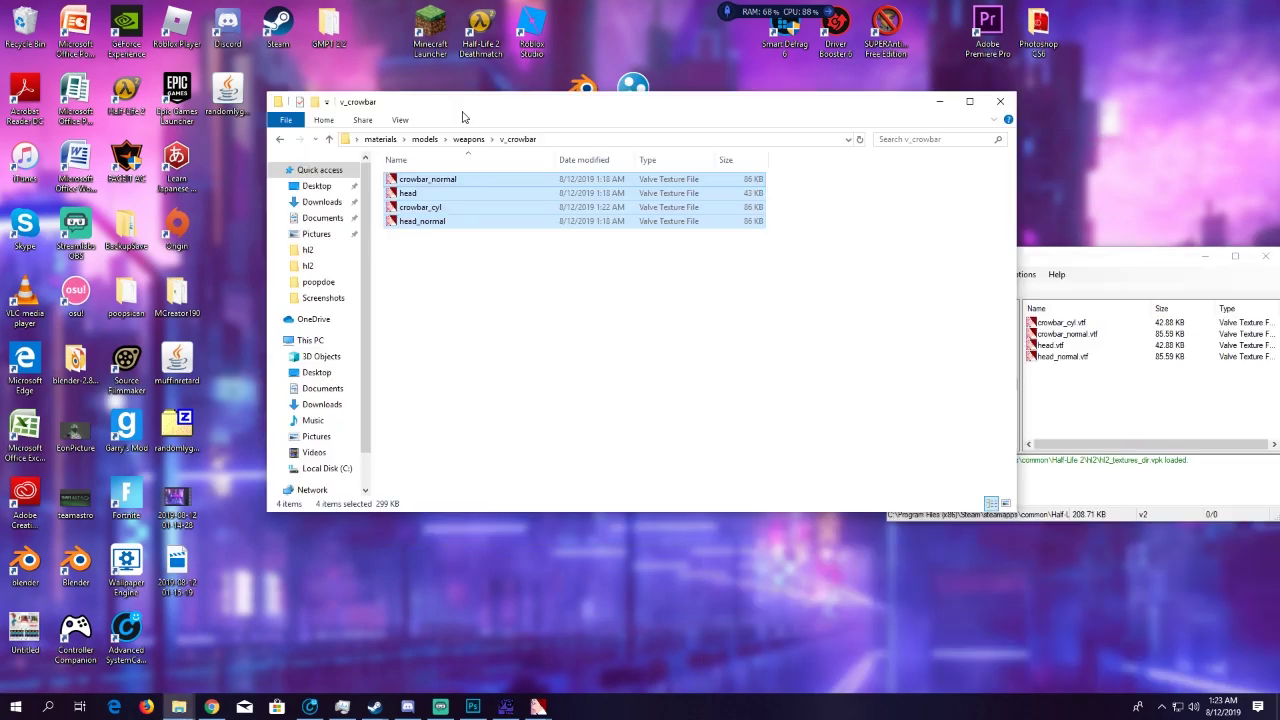
click(936, 103)
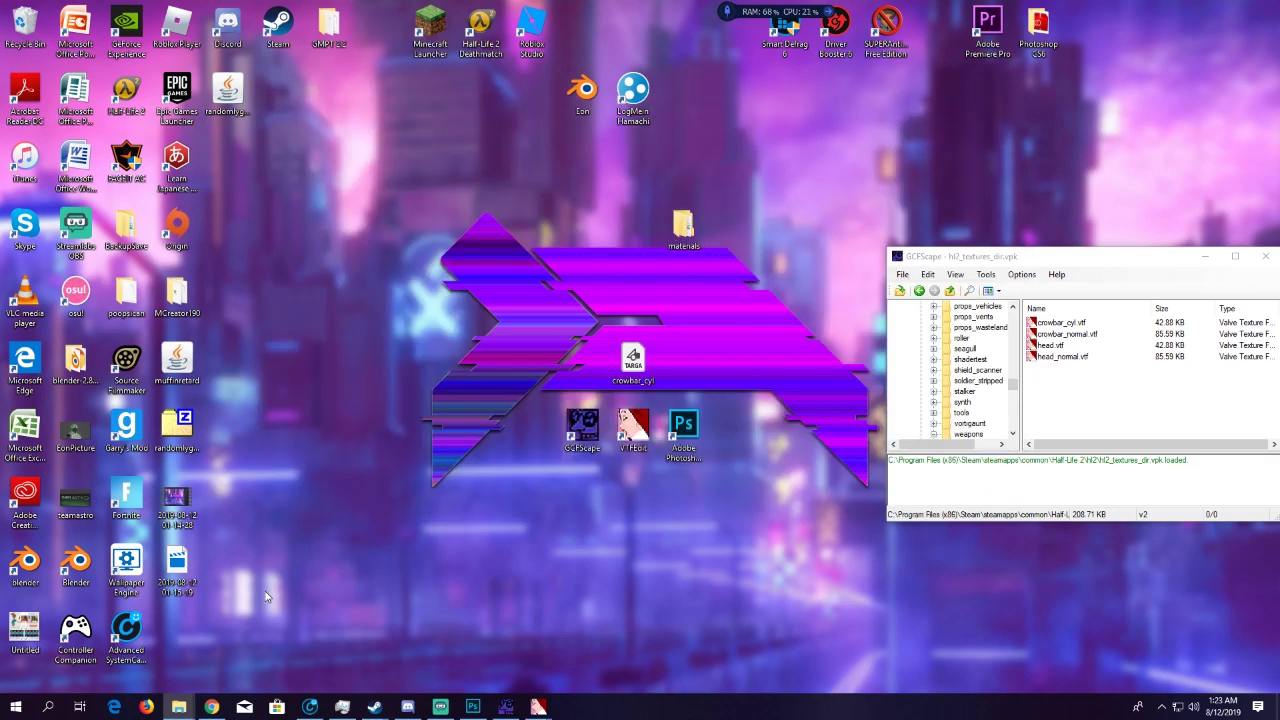
Open Local Disk (C:) from This PC
mouse_move(178, 706)
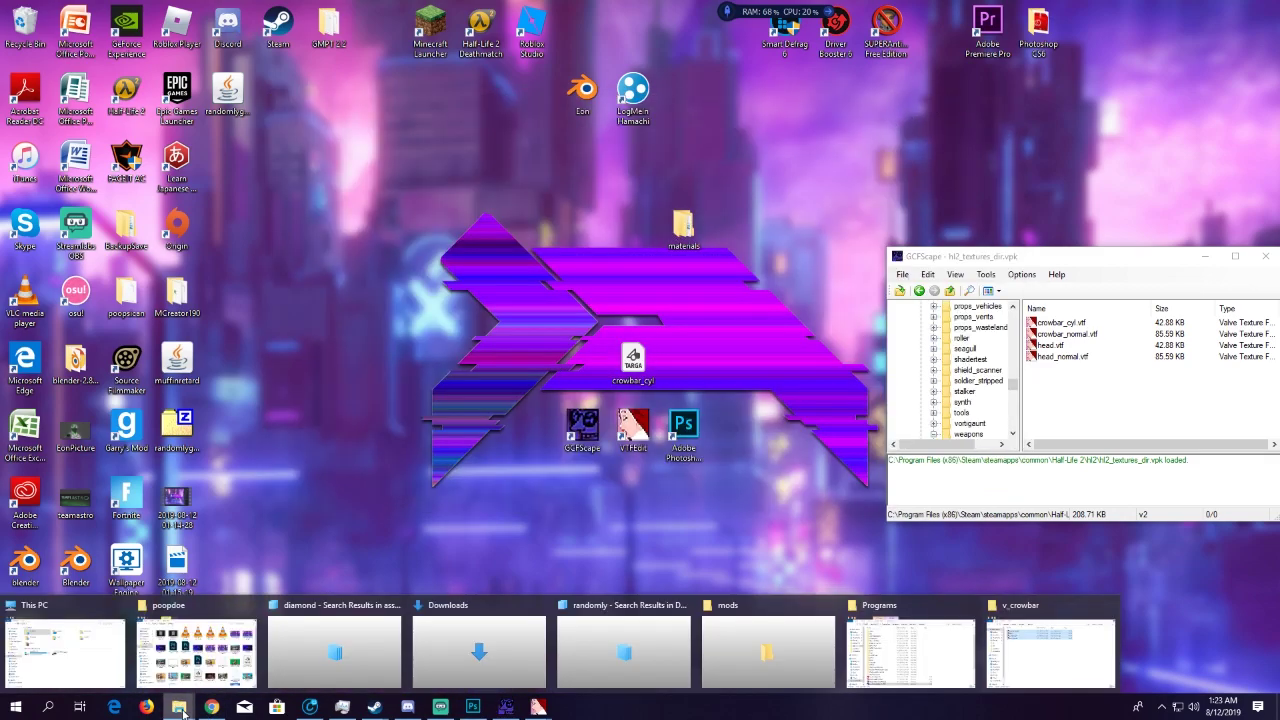
click(105, 662)
double_click(630, 305)
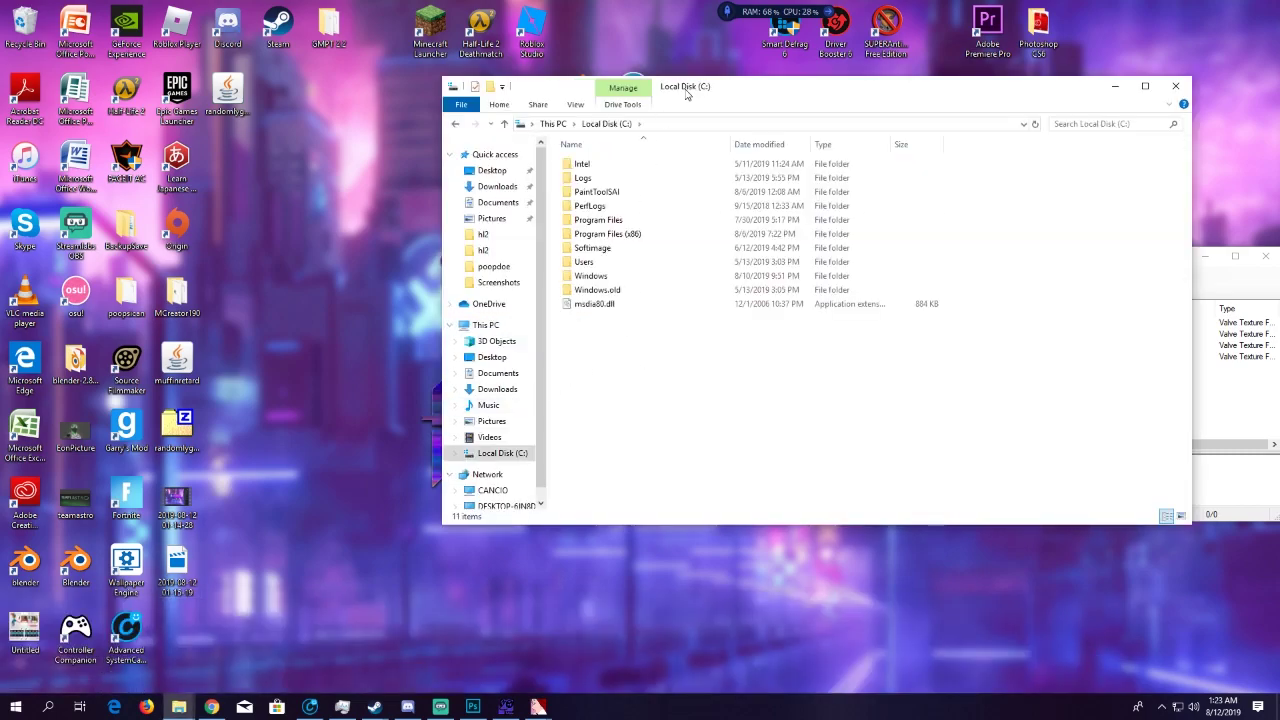
Create a 'PurpleCrowbar' folder on the desktop and open it
drag(750, 86, 1226, 134)
click(617, 170)
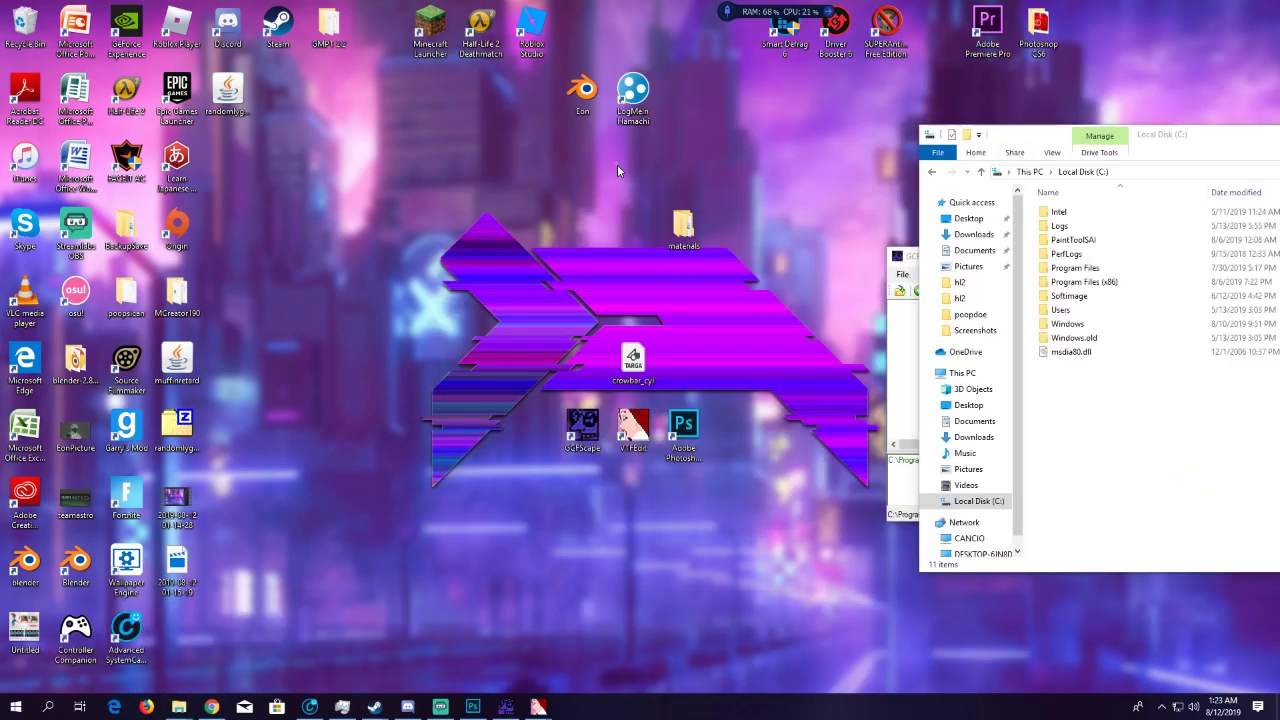
right_click(646, 222)
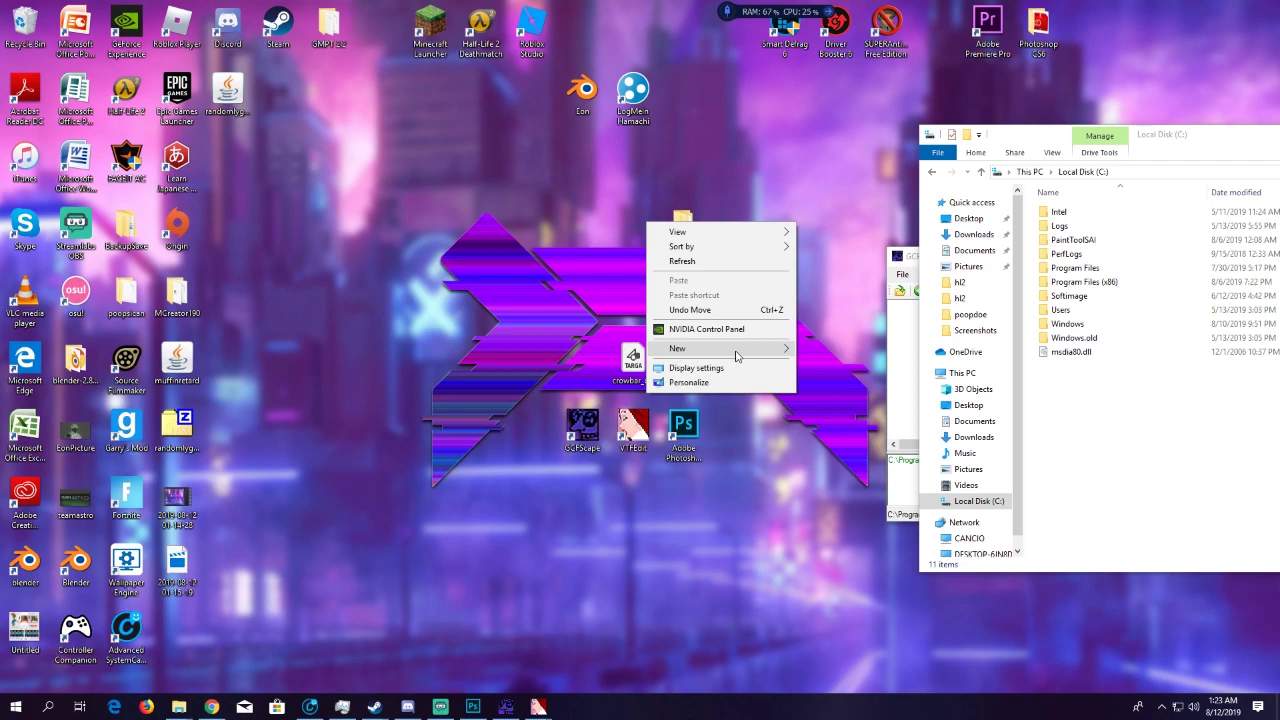
mouse_move(736, 357)
click(812, 351)
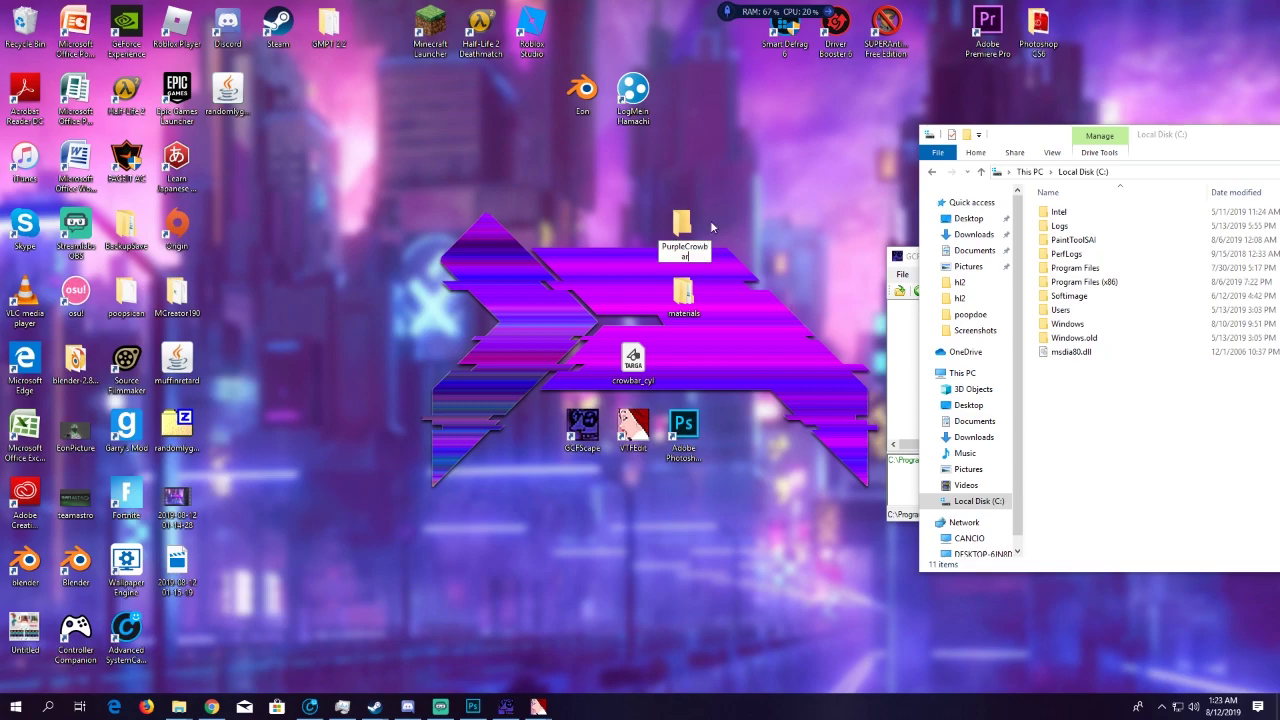
key(Return)
drag(690, 230, 590, 232)
double_click(590, 231)
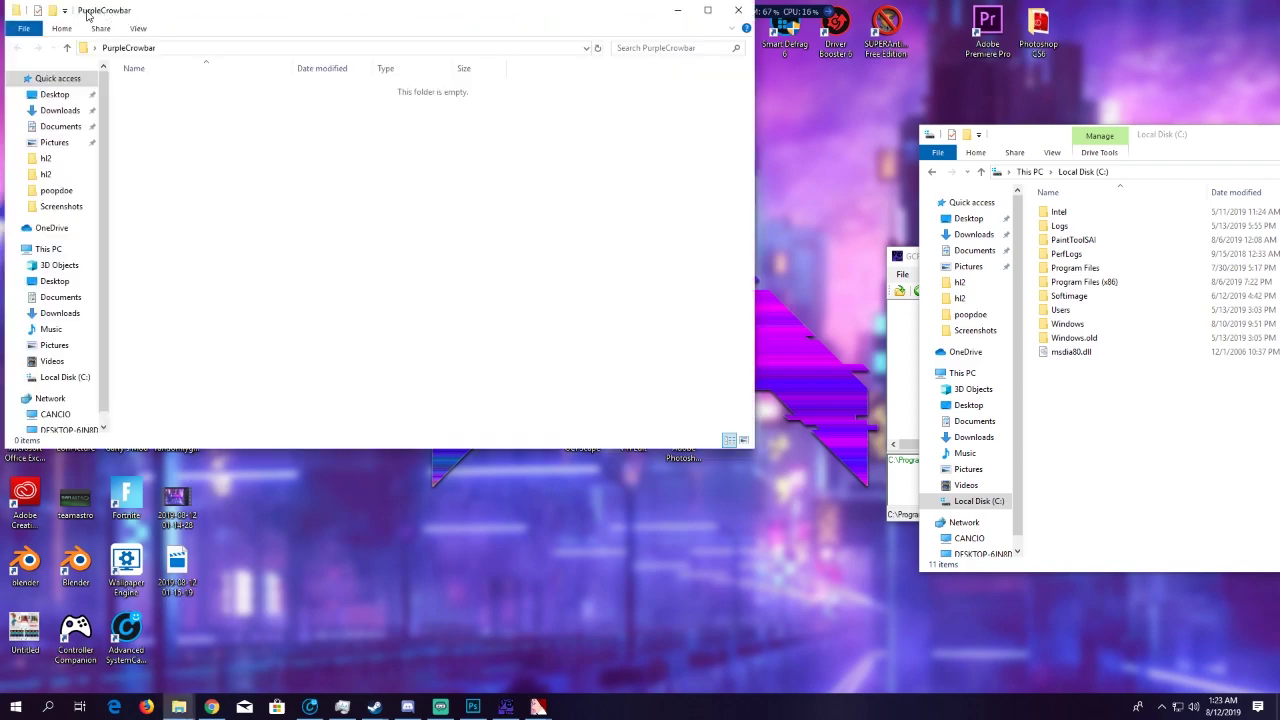
Move the materials folder into PurpleCrowbar, then close its window
drag(143, 14, 455, 335)
drag(684, 292, 534, 501)
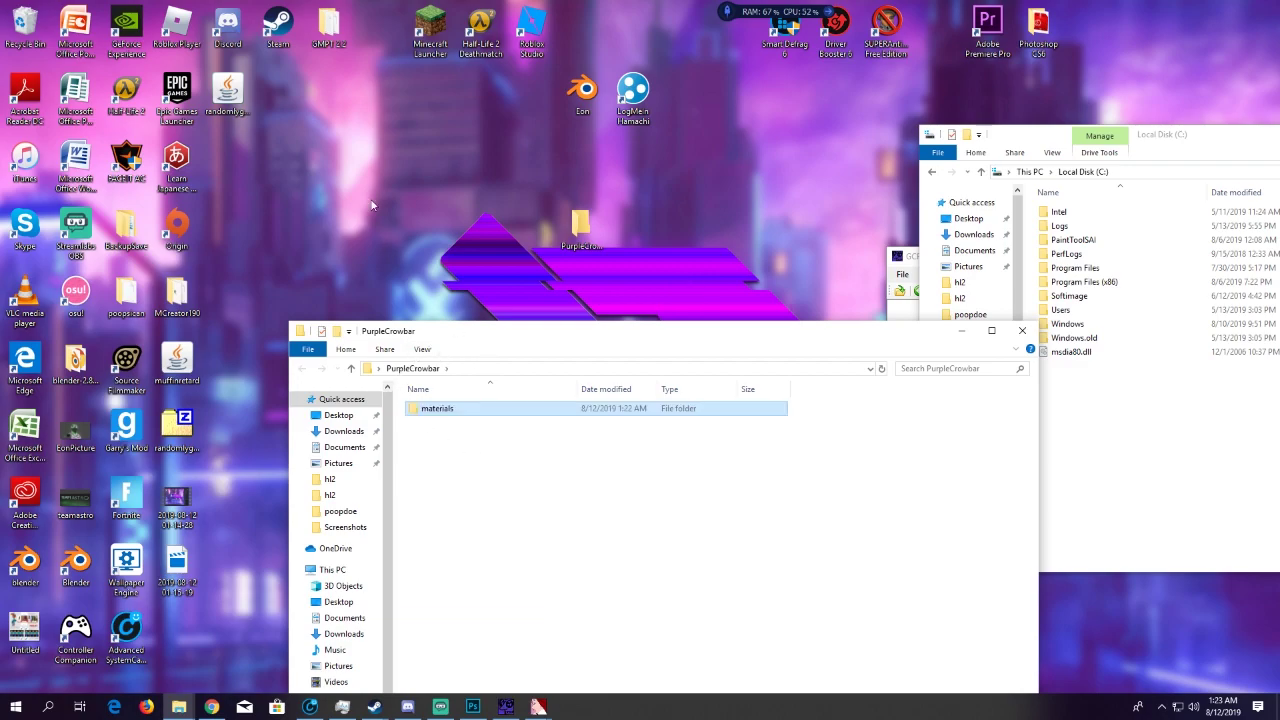
drag(469, 348, 477, 343)
drag(615, 318, 466, 106)
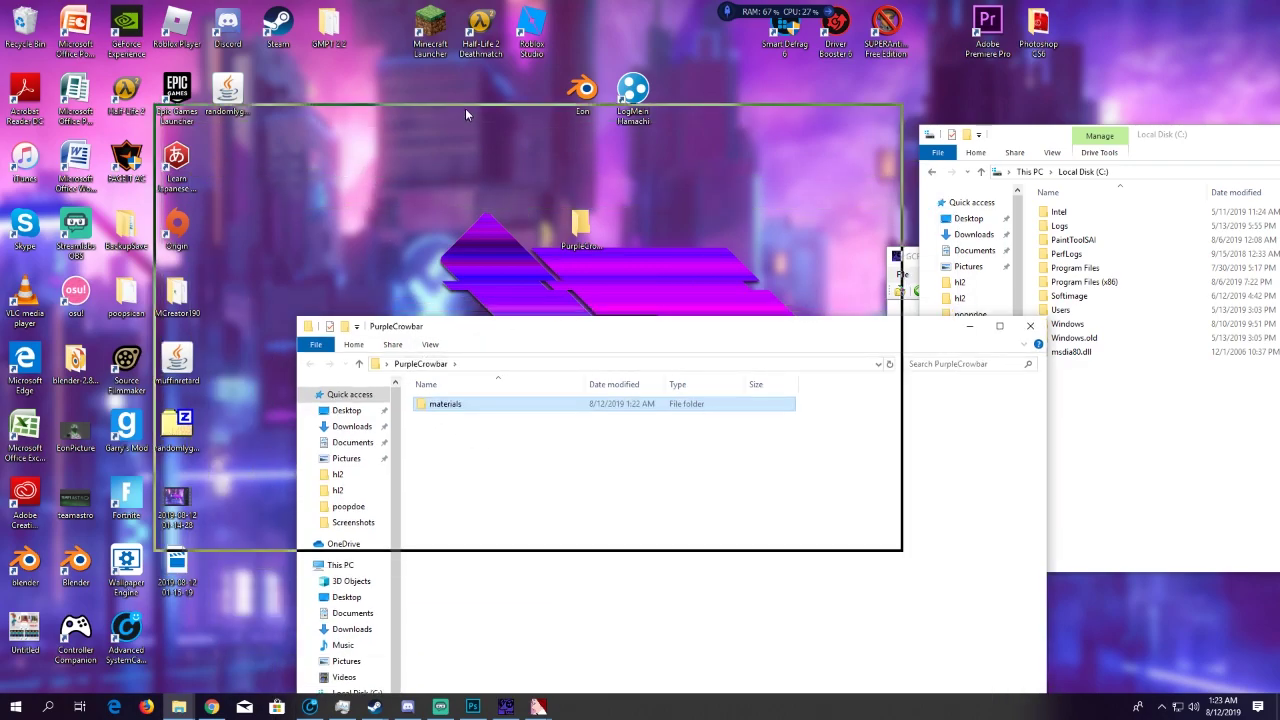
click(882, 114)
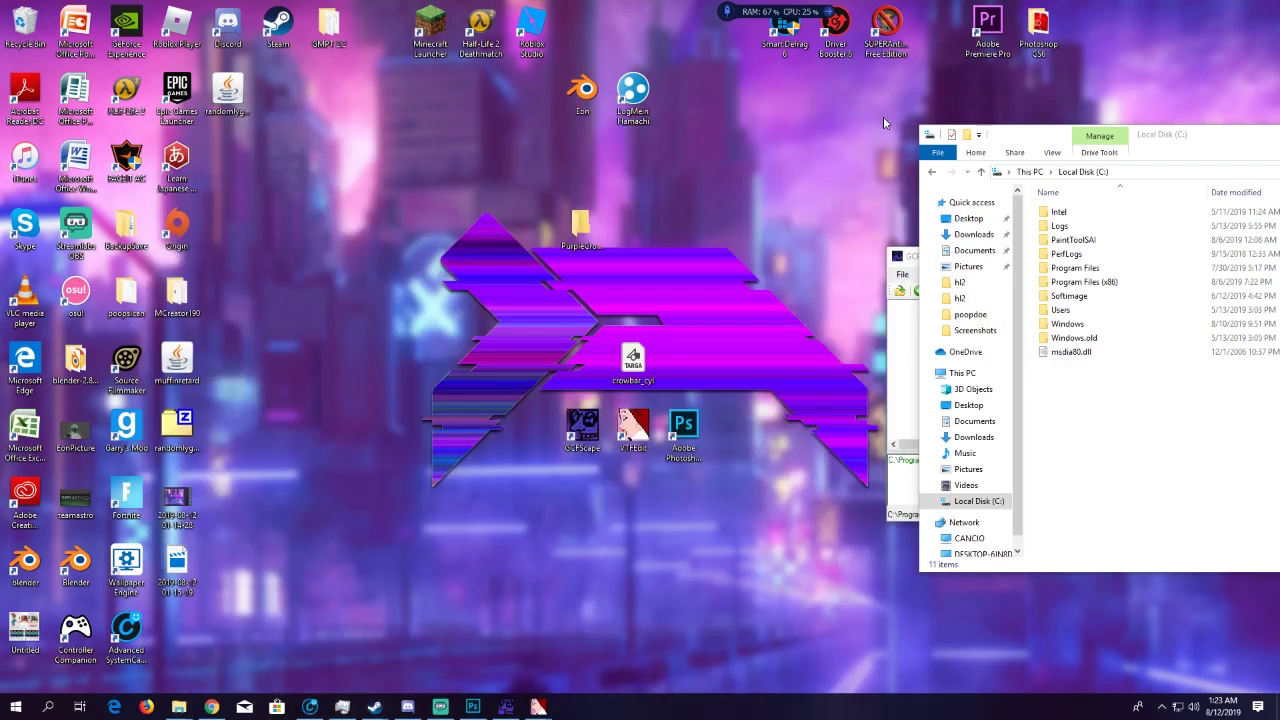
Browse to C:\Program Files (x86)\Steam\steamapps\common\Half-Life 2\hl2 in Explorer
double_click(1084, 282)
scroll(1083, 460, down, 4)
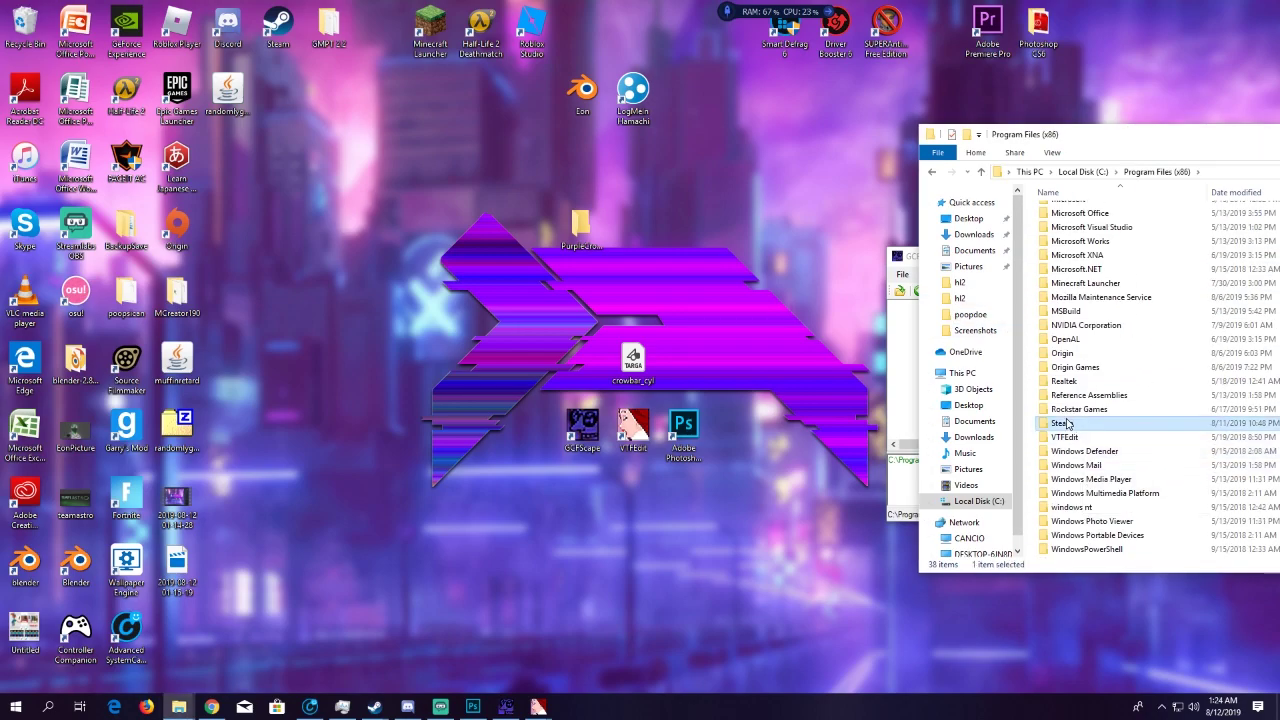
double_click(1063, 423)
drag(1048, 138, 952, 131)
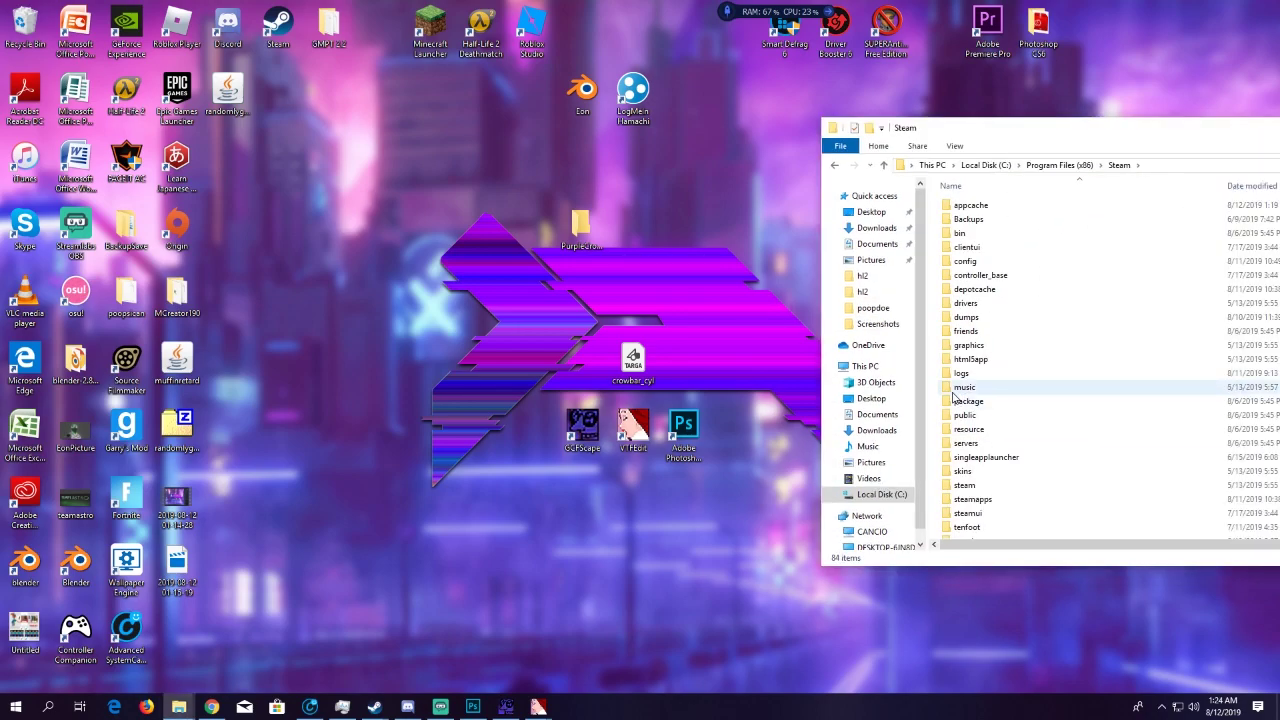
double_click(975, 499)
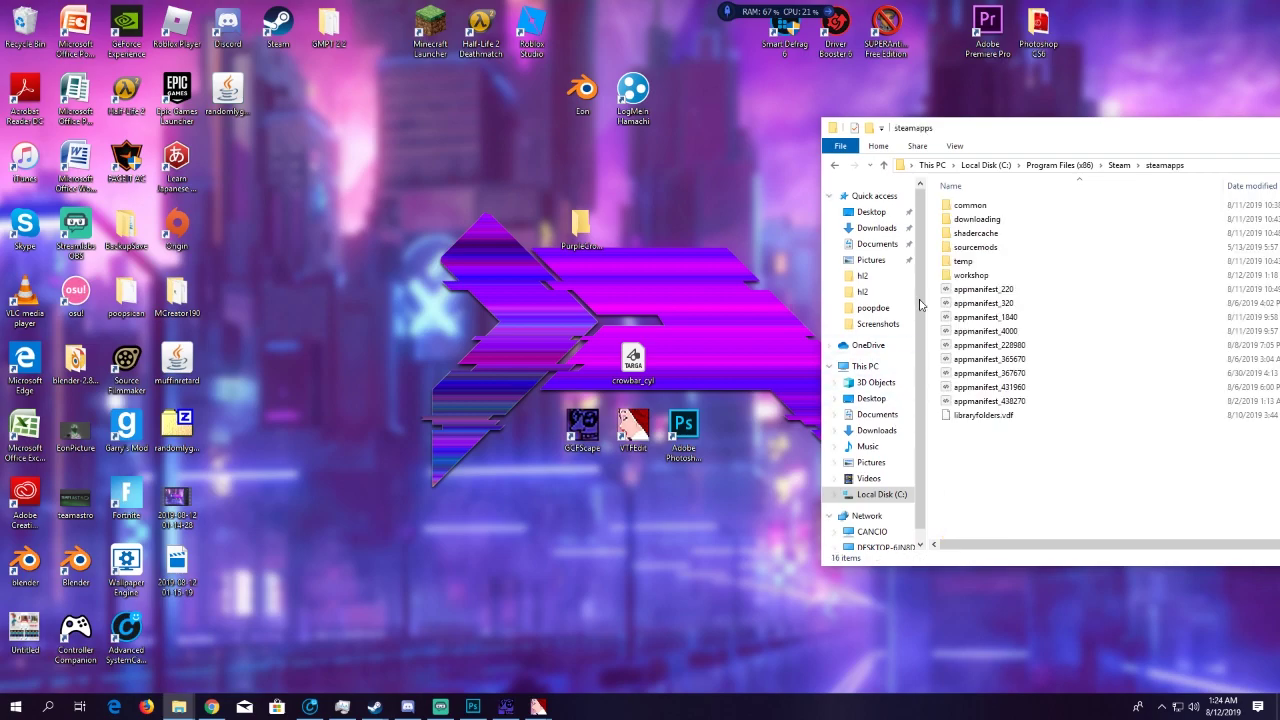
double_click(970, 205)
scroll(990, 420, down, 2)
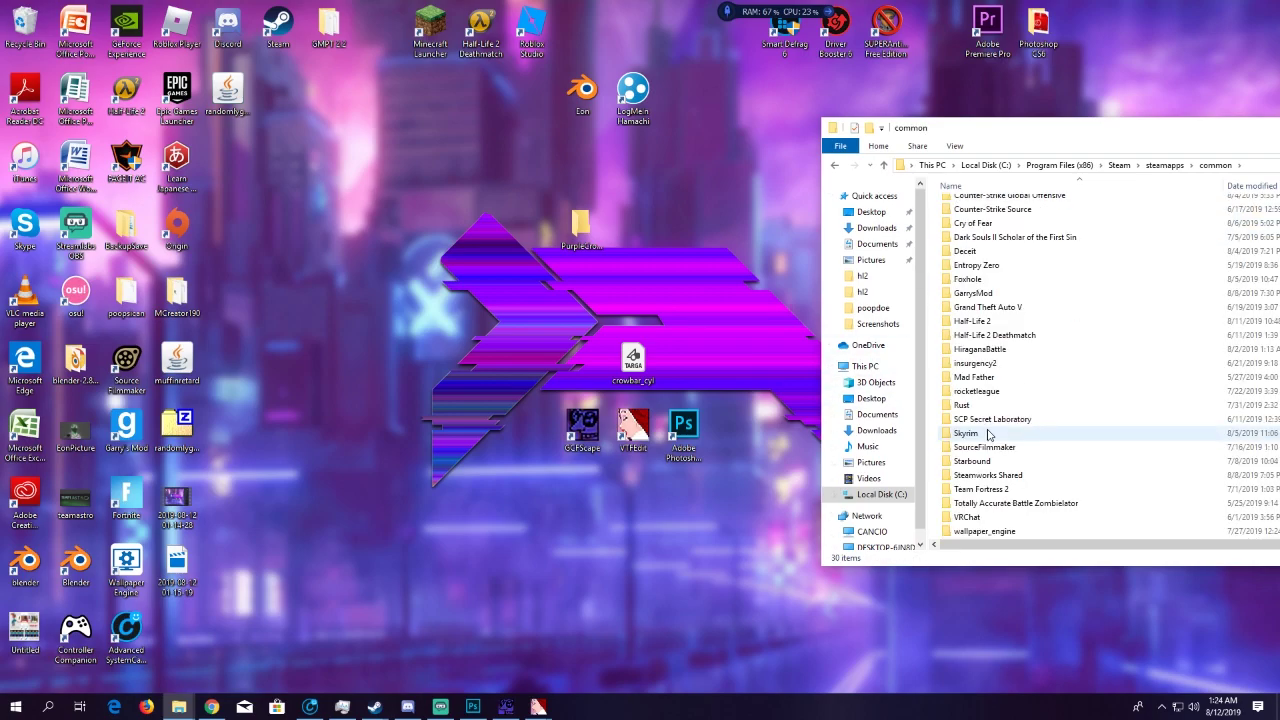
double_click(987, 322)
double_click(960, 233)
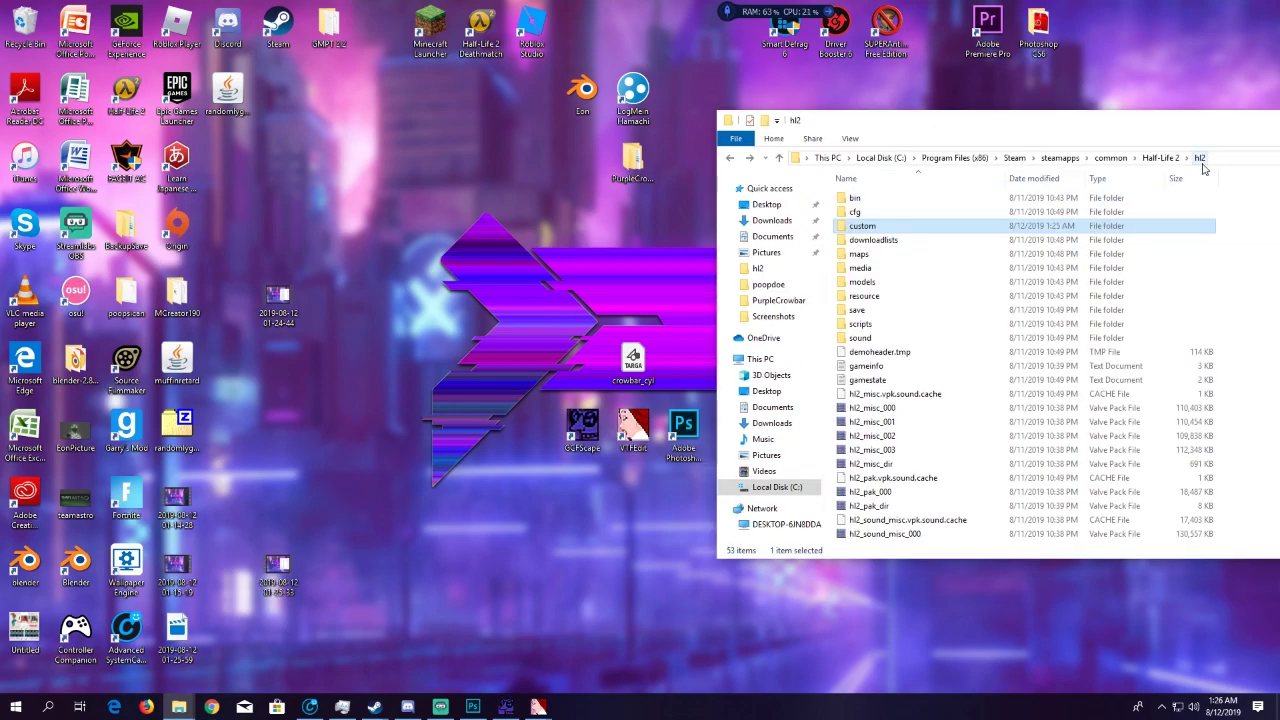
click(1164, 159)
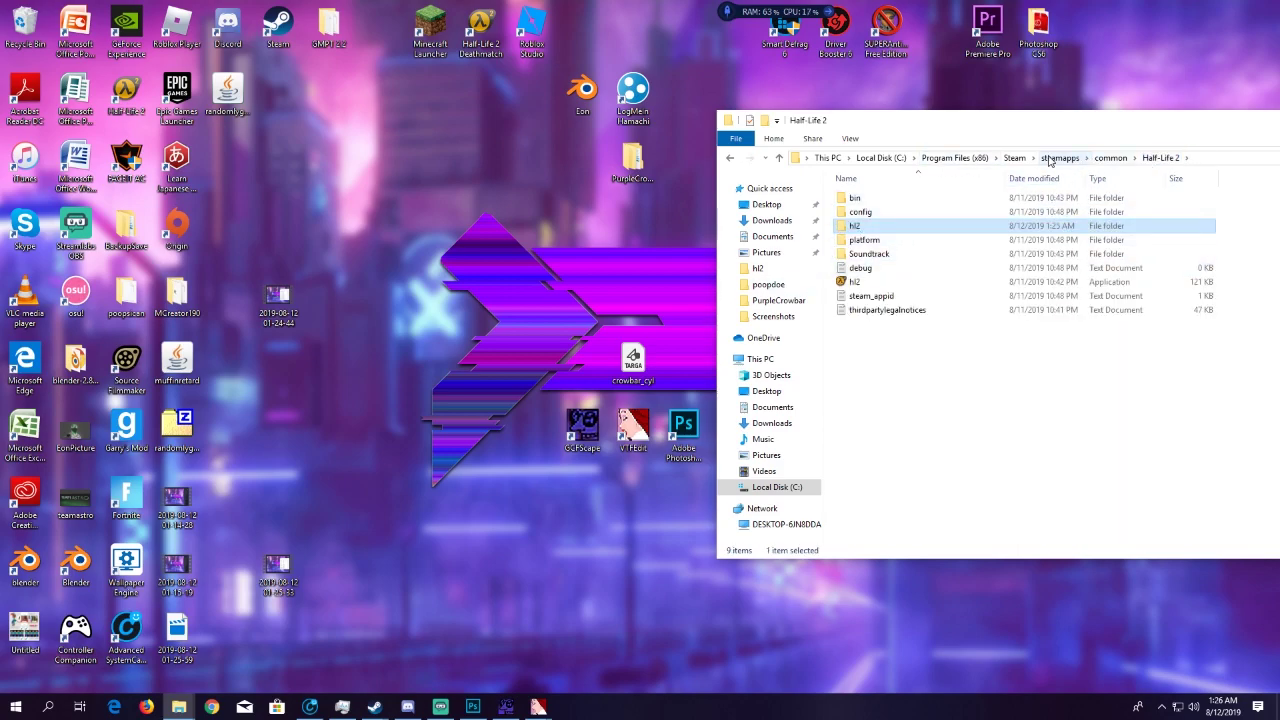
double_click(850, 226)
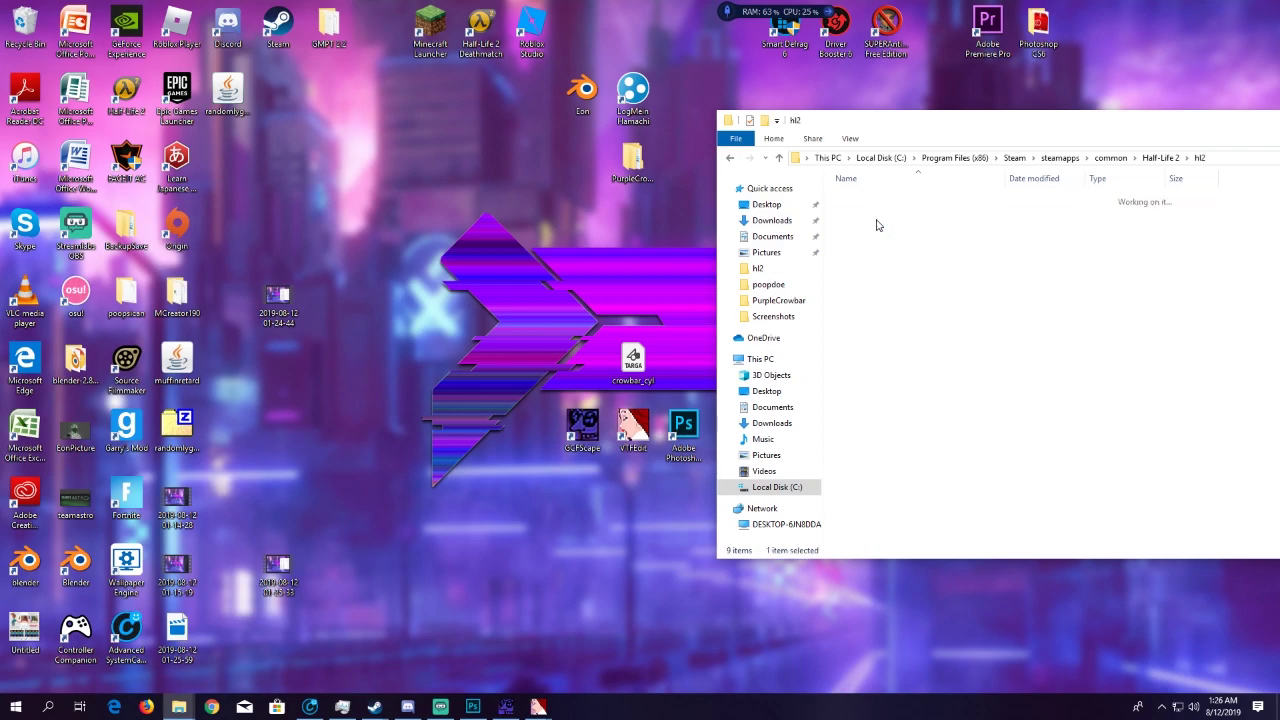
drag(632, 155, 636, 285)
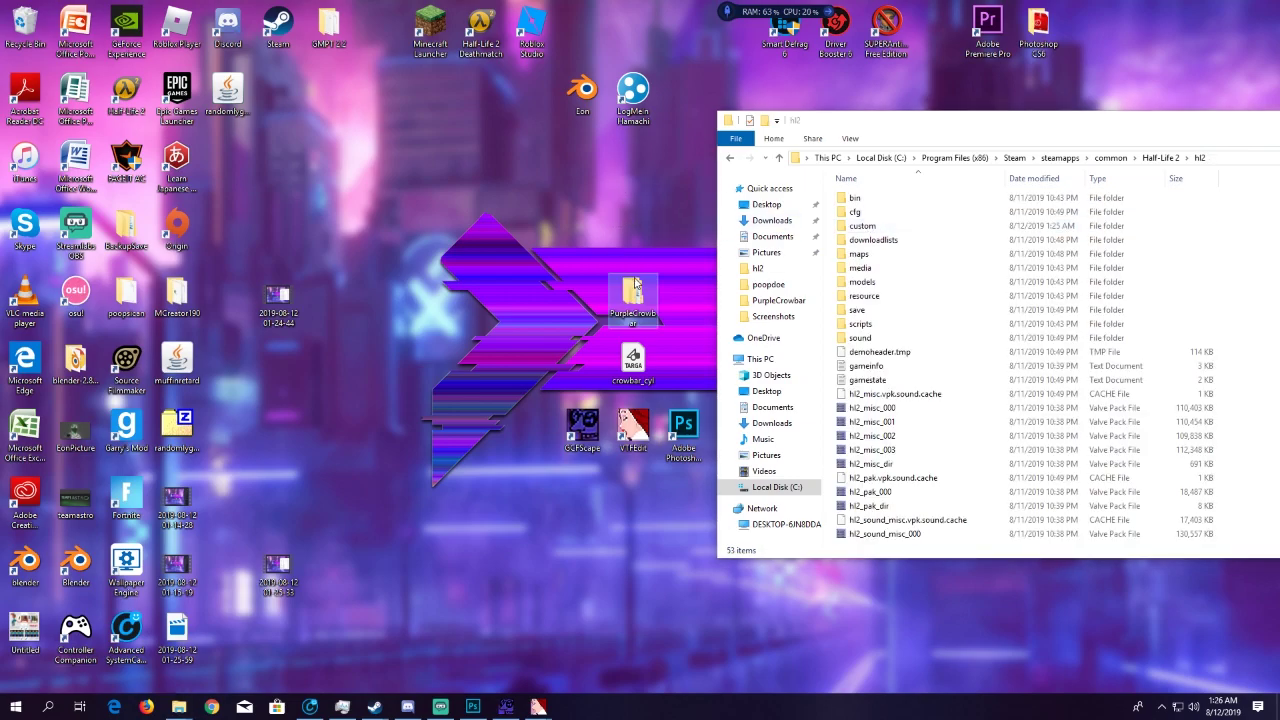
Check hl2\custom\PurpleCrowbar down to materials\models\weapons\v_crowbar, then return to hl2
double_click(630, 300)
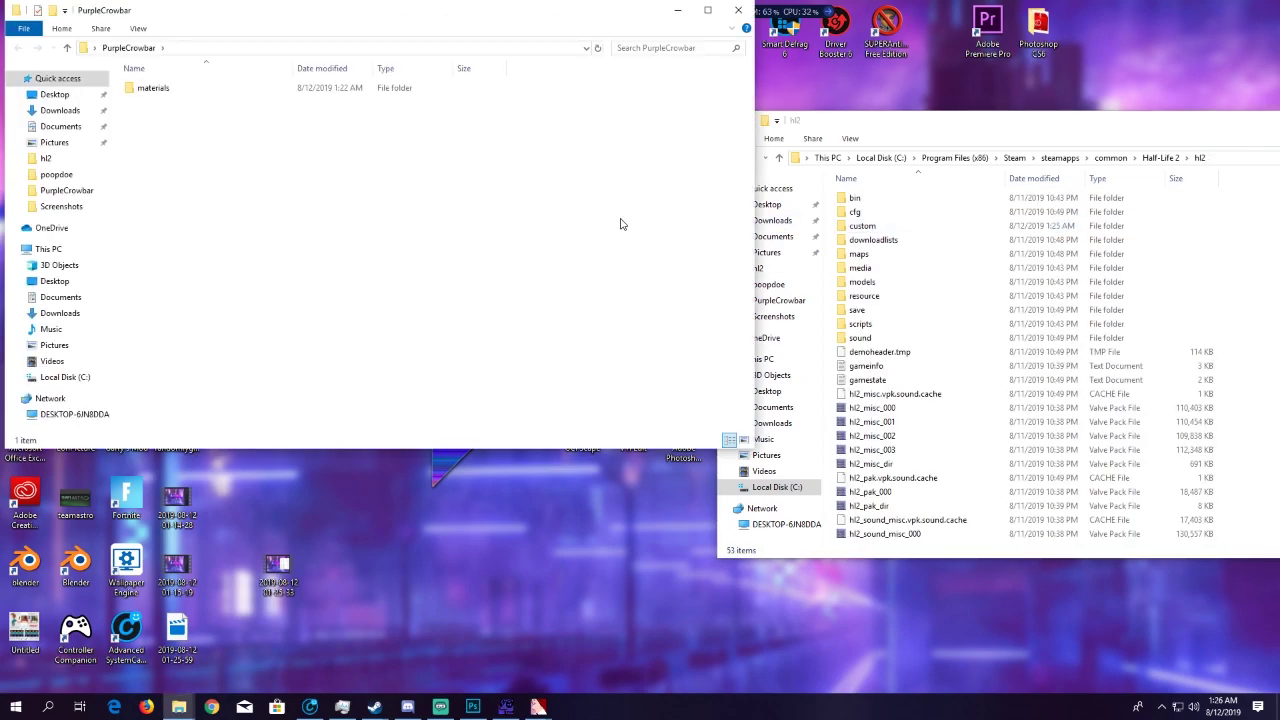
click(738, 10)
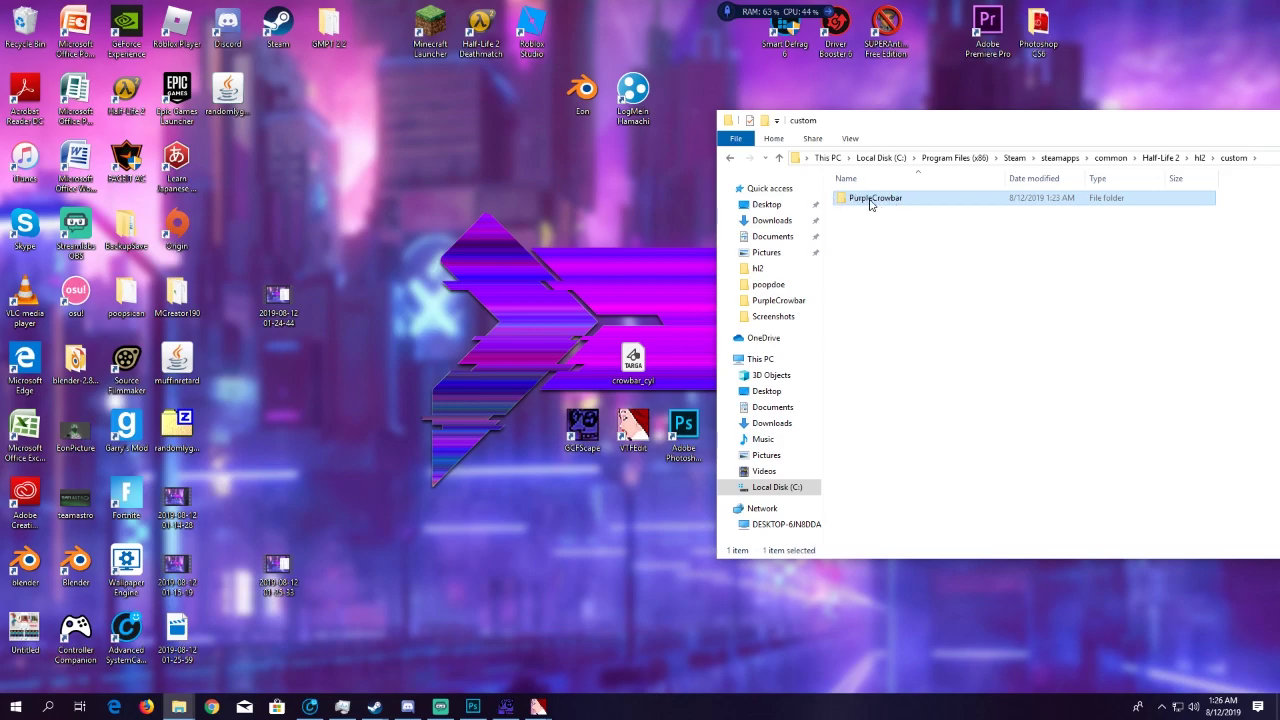
double_click(872, 201)
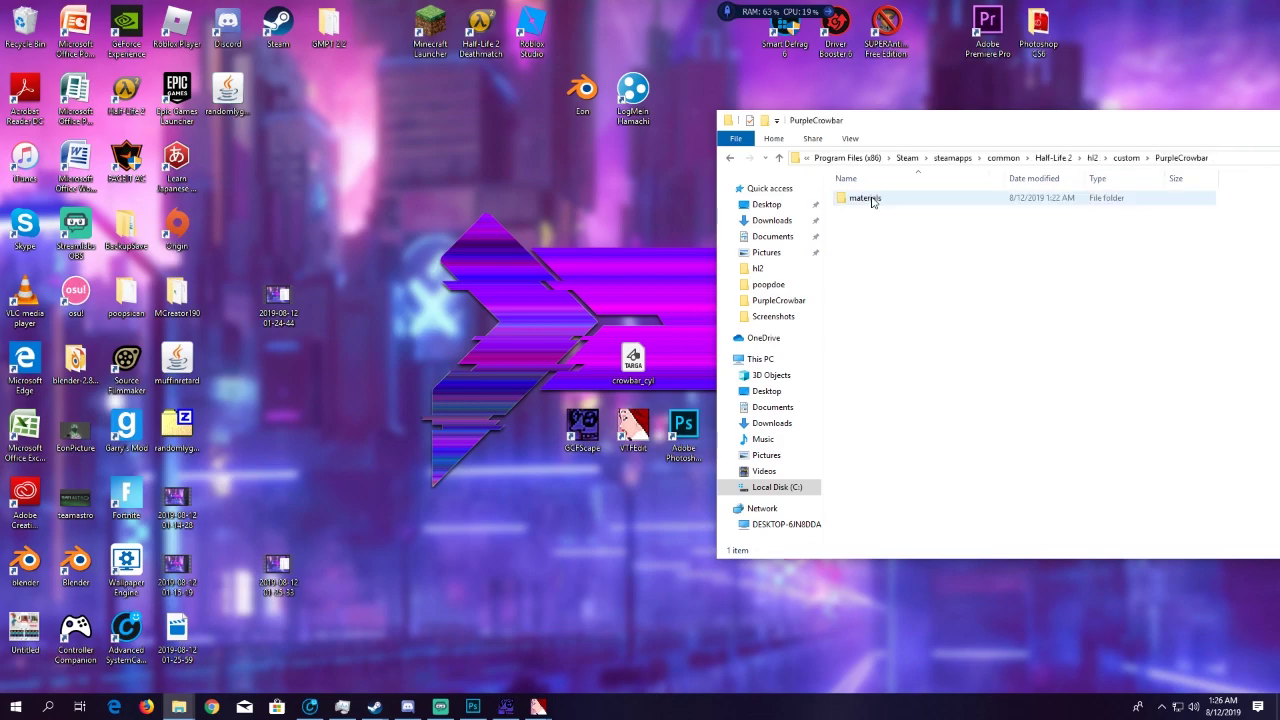
double_click(872, 201)
double_click(872, 201)
double_click(865, 198)
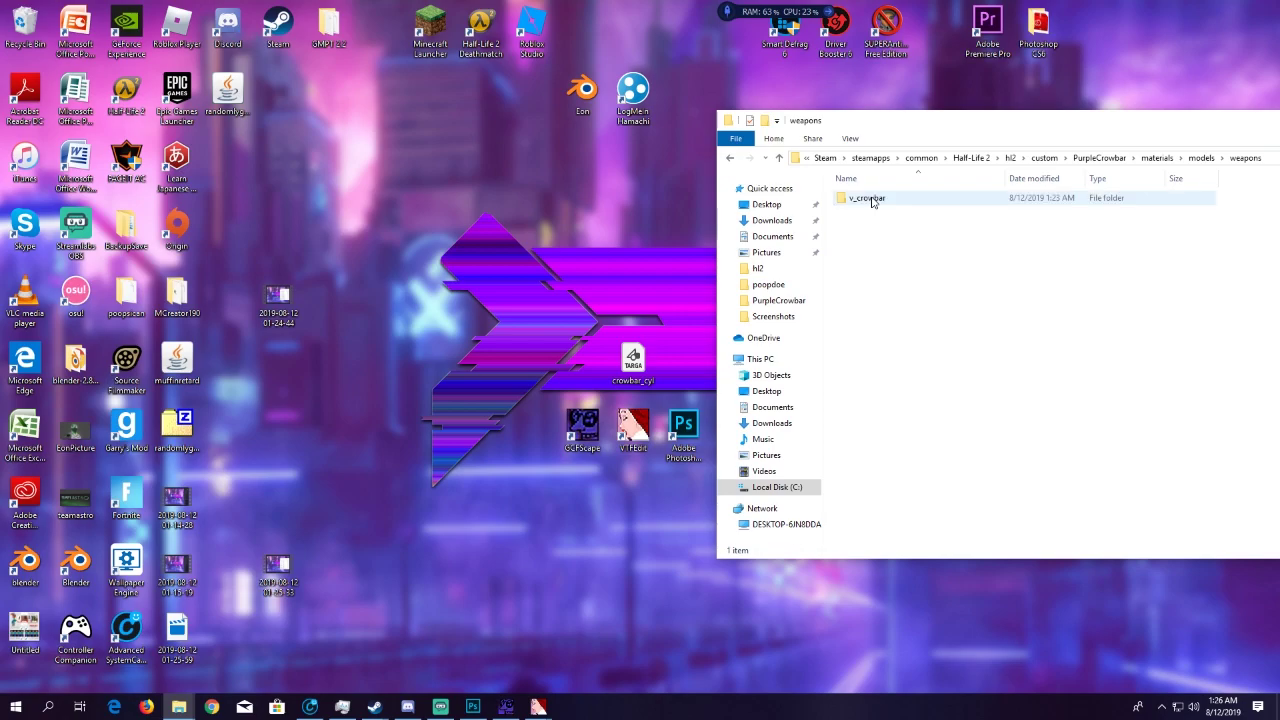
double_click(865, 198)
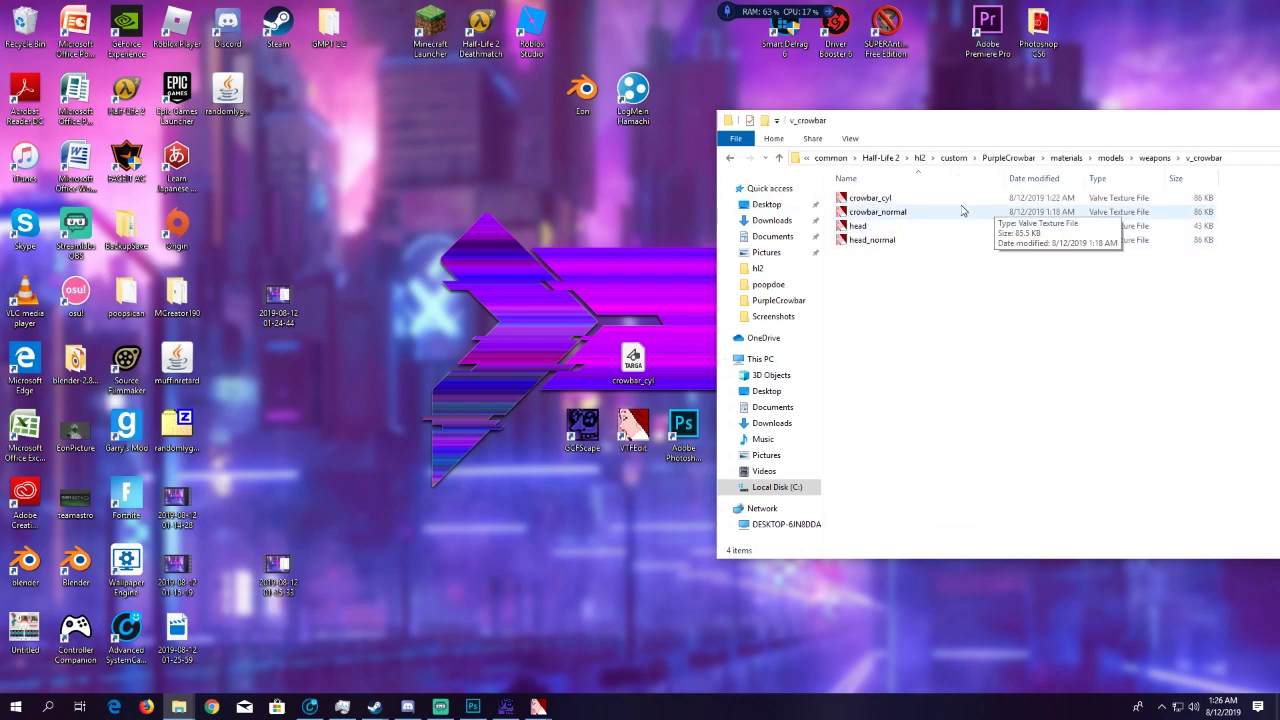
click(919, 158)
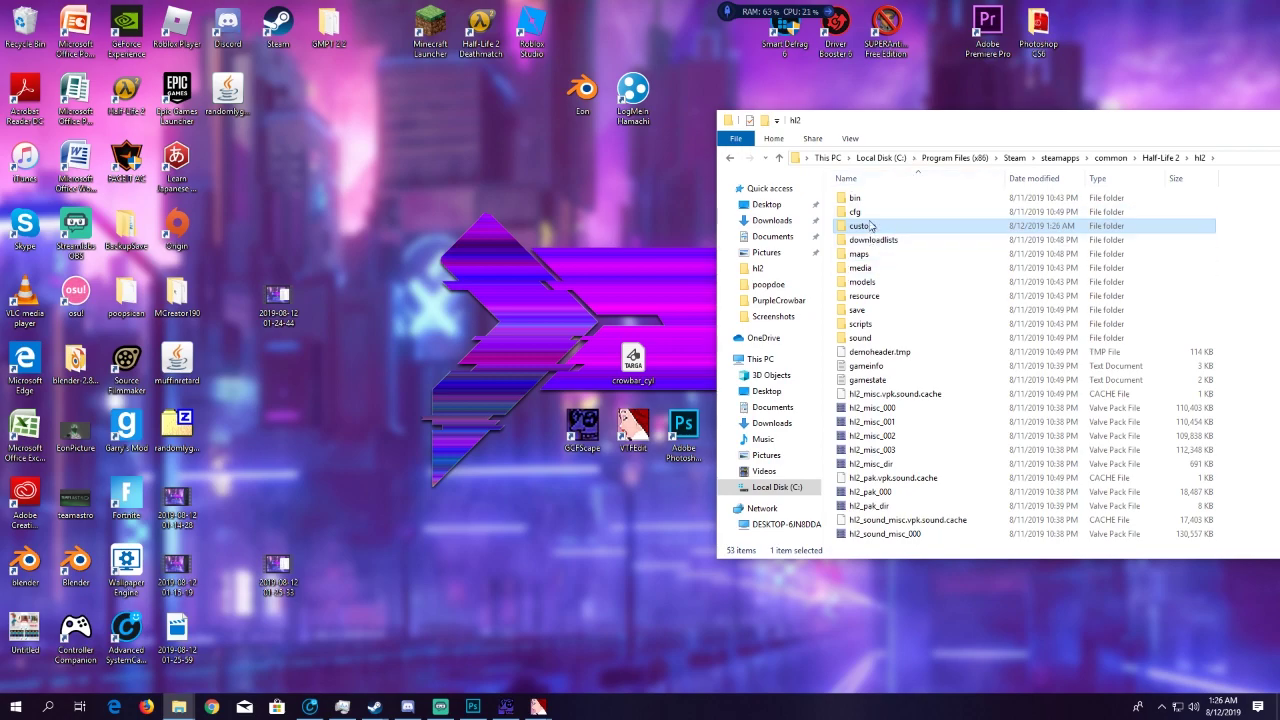
scroll(910, 400, down, 2)
scroll(911, 403, down, 7)
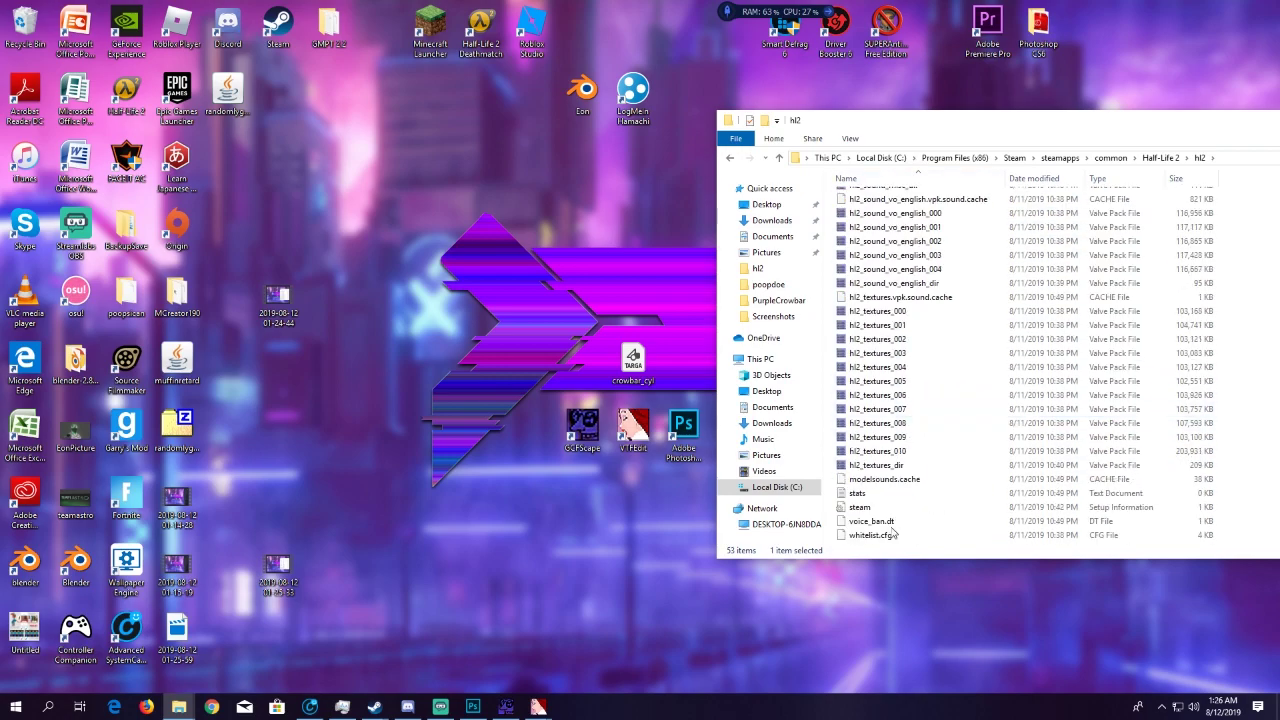
scroll(886, 458, up, 10)
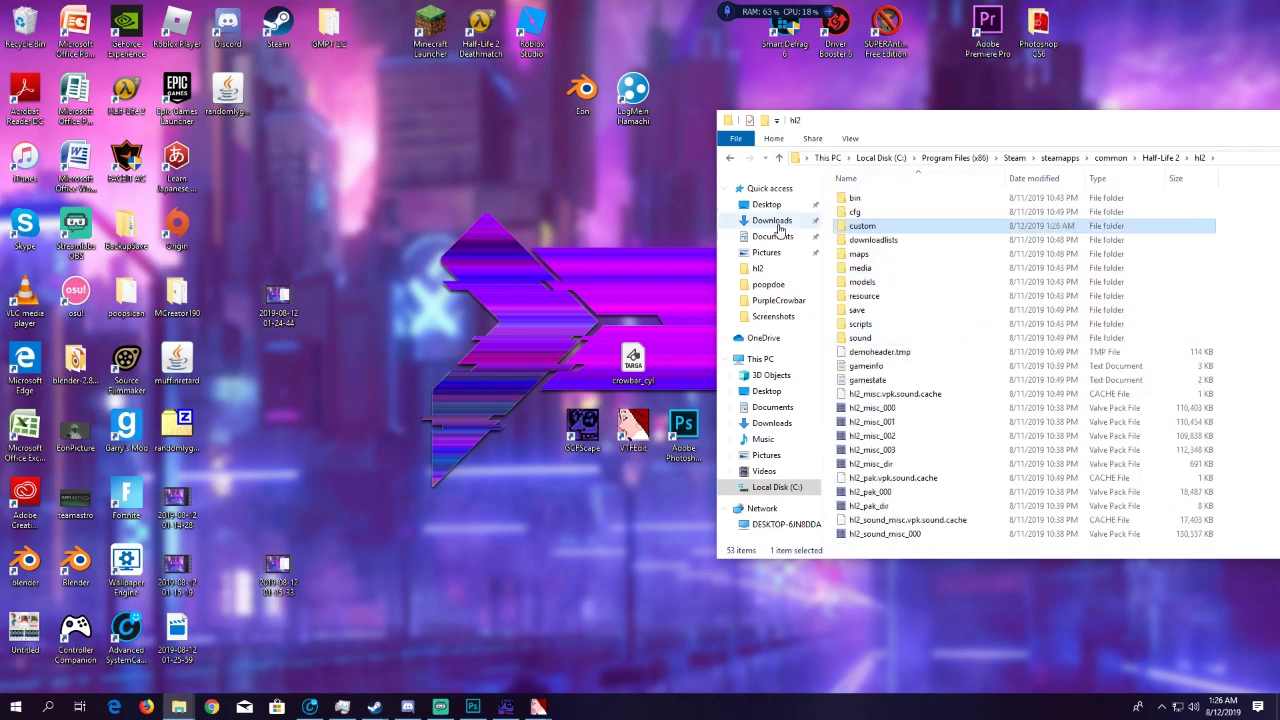
drag(825, 123, 431, 125)
Start a new Half-Life 2 game at Route Kanal and swing the purple crowbar
click(995, 121)
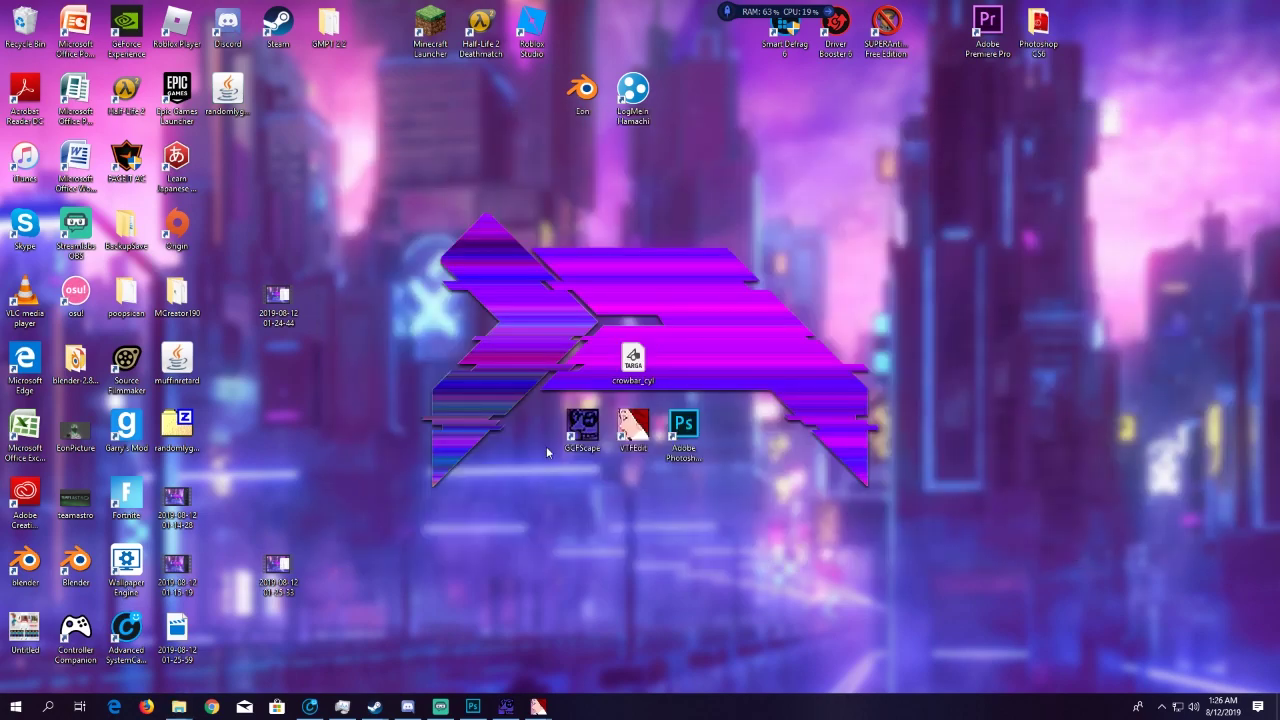
mouse_move(372, 712)
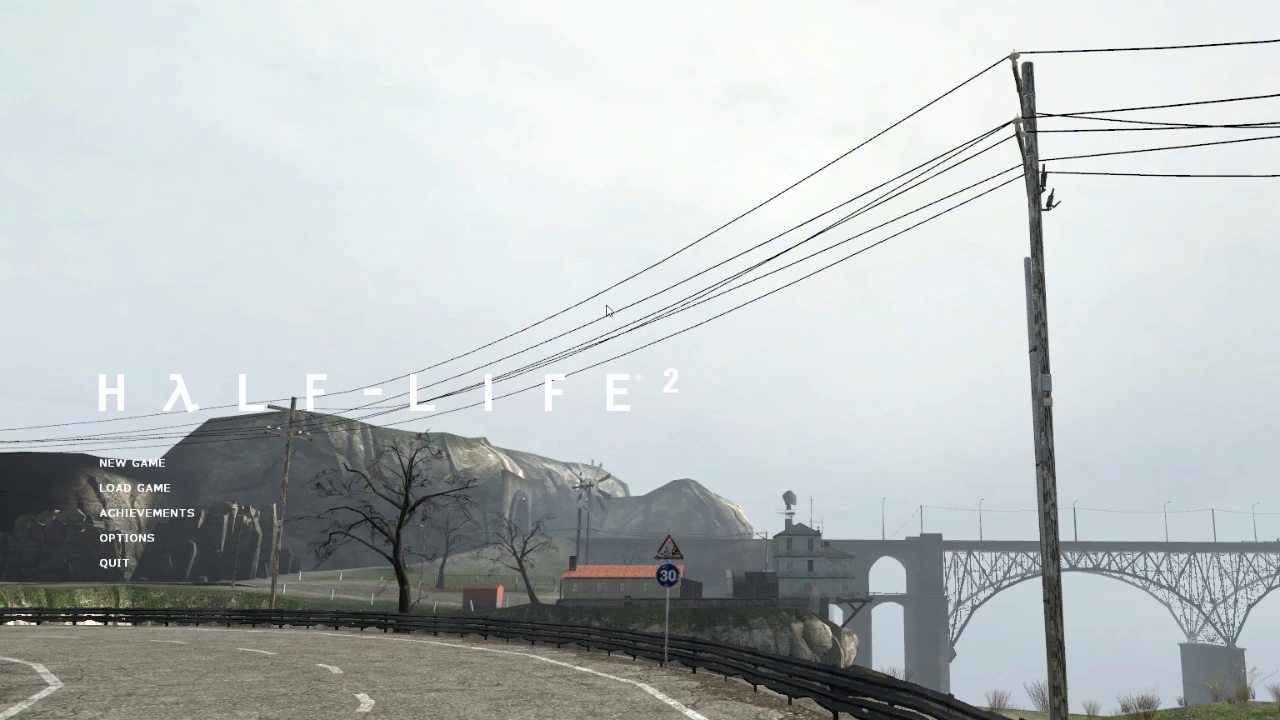
click(130, 462)
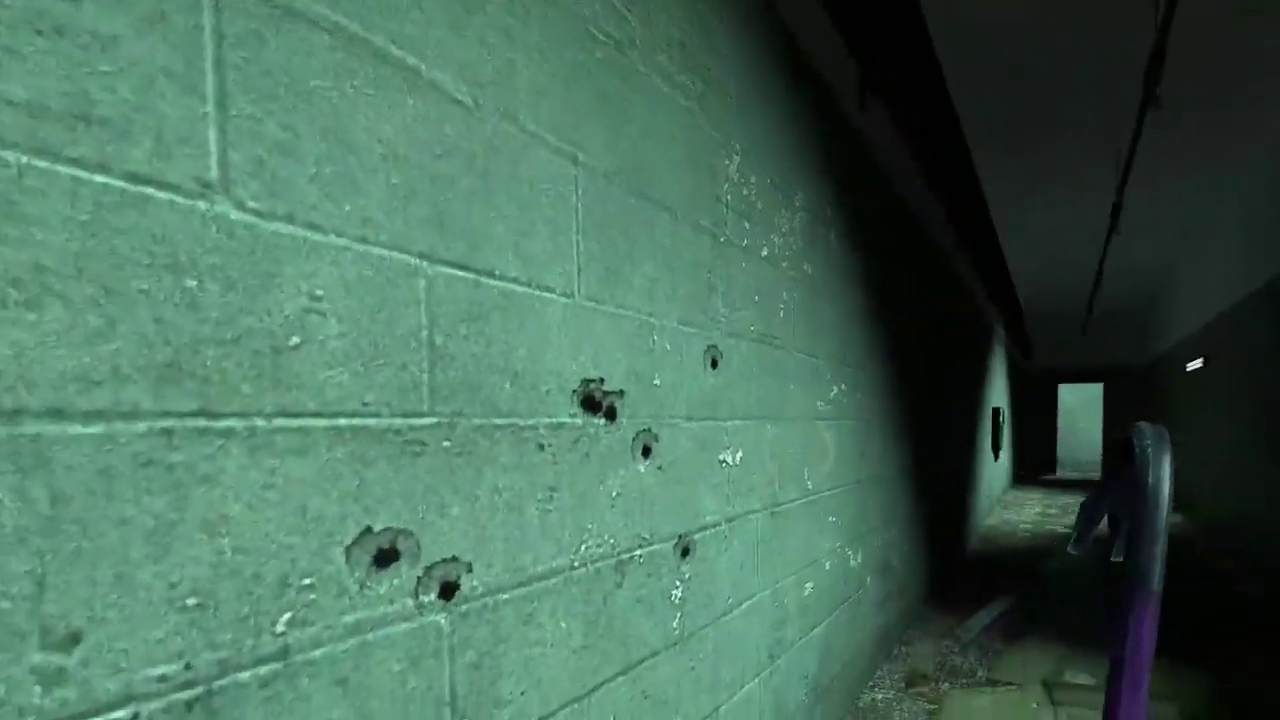
click(640, 360)
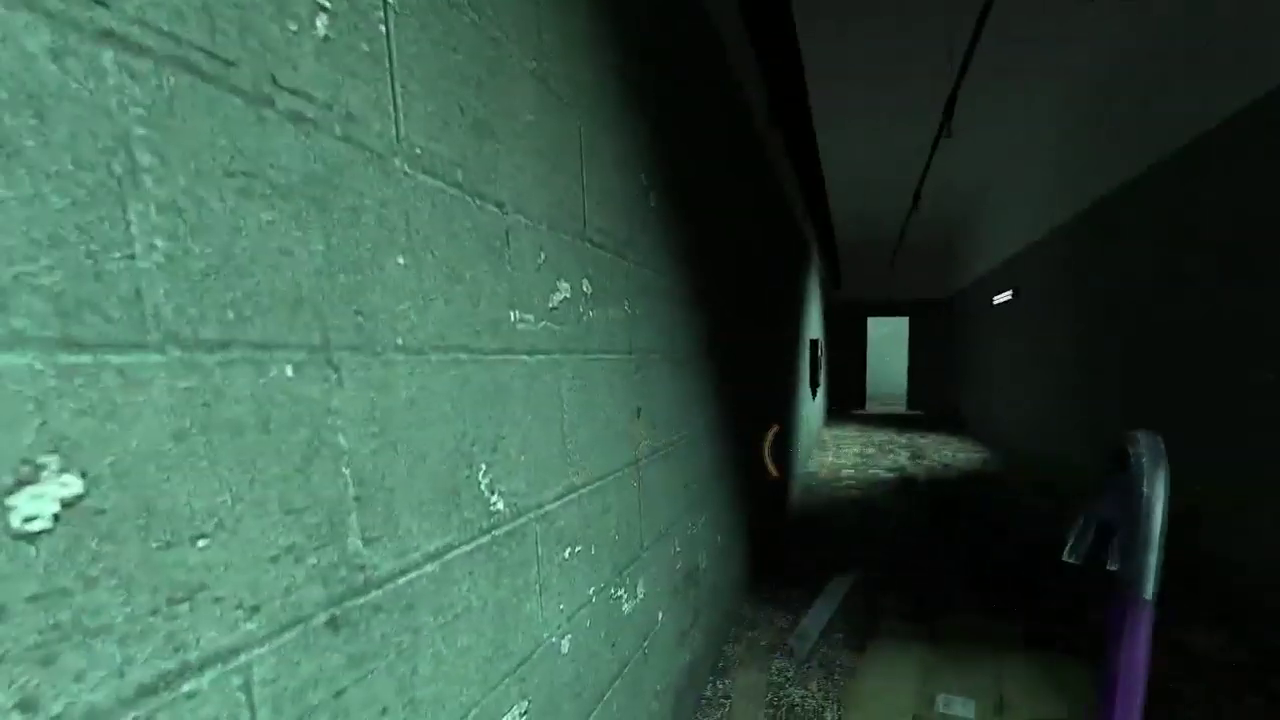